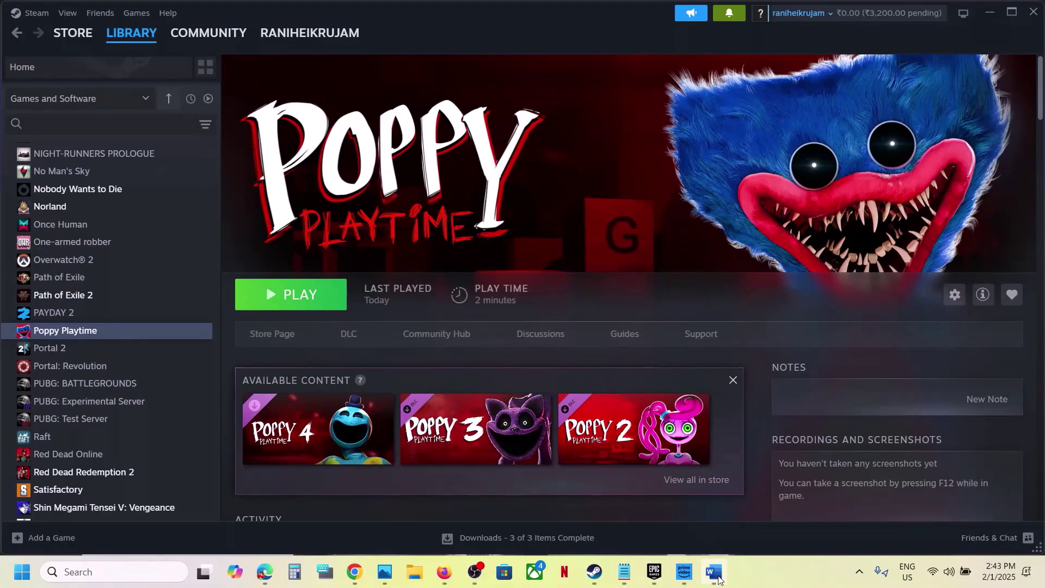
# - Switch to Word and review the notes on adding -dx11, -d3d11 or -dx12 to the game's Steam launch options
pyautogui.click(714, 572)
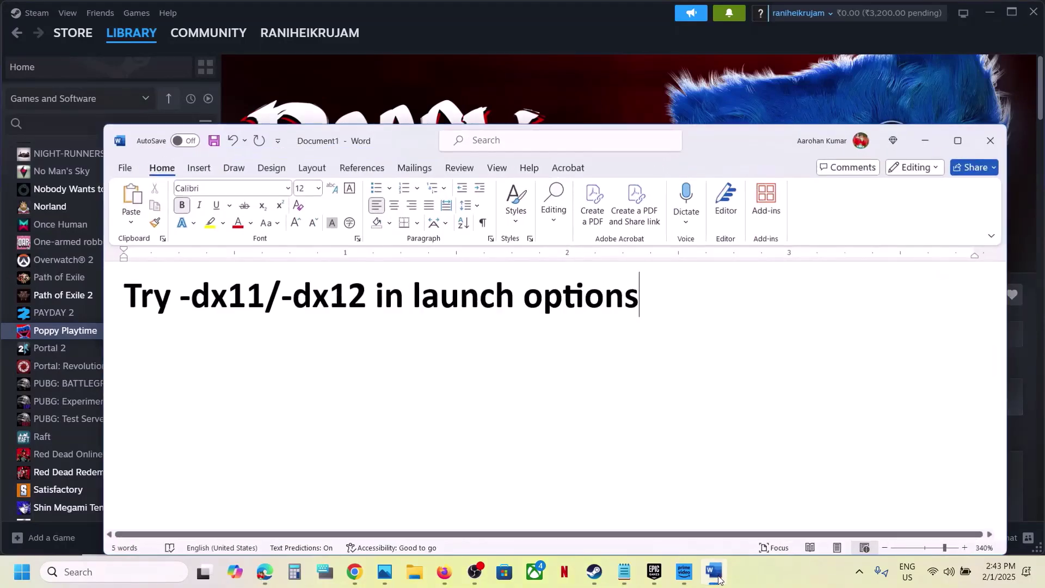
pyautogui.click(566, 67)
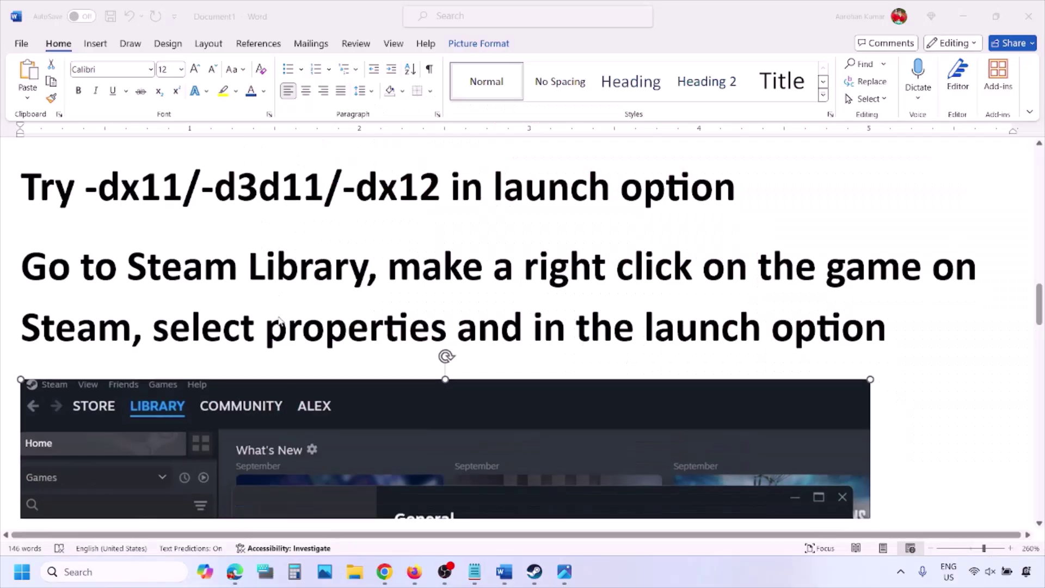
pyautogui.scroll(-3, 523, 338)
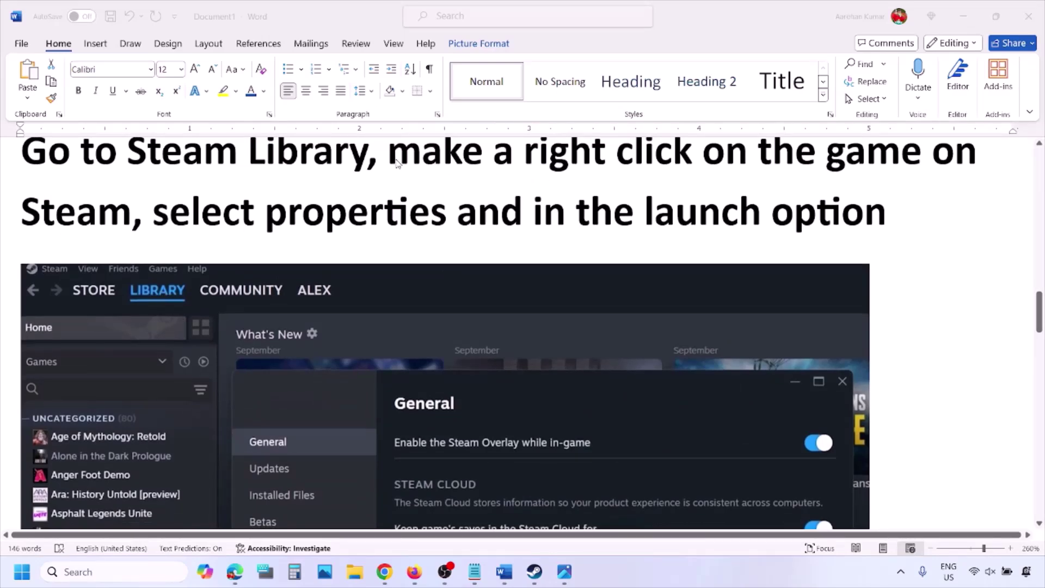
pyautogui.moveTo(389, 155); pyautogui.dragTo(844, 153)
pyautogui.moveTo(257, 213); pyautogui.dragTo(455, 214)
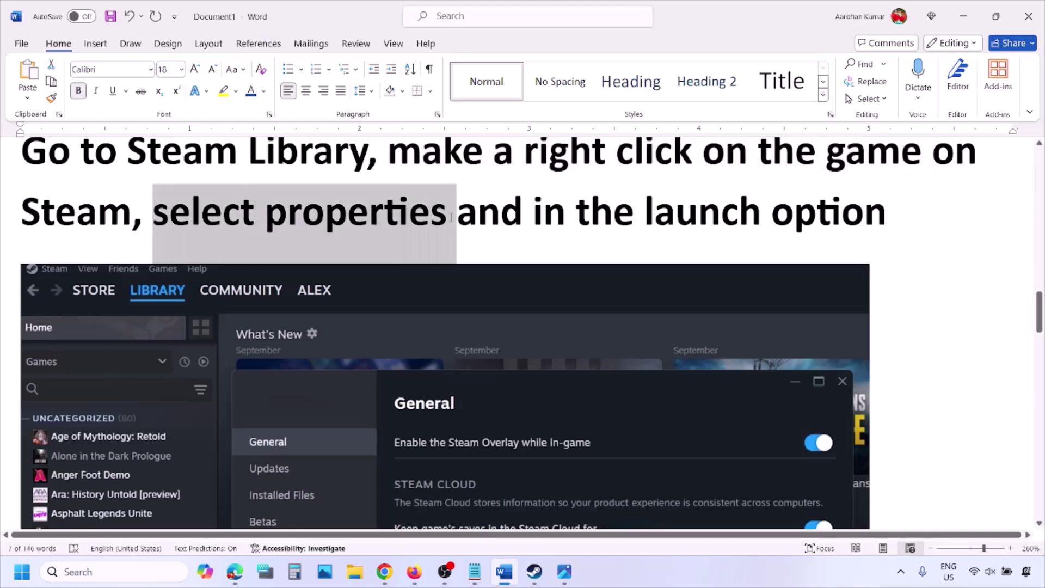
pyautogui.scroll(-5, 450, 218)
pyautogui.scroll(2, 450, 218)
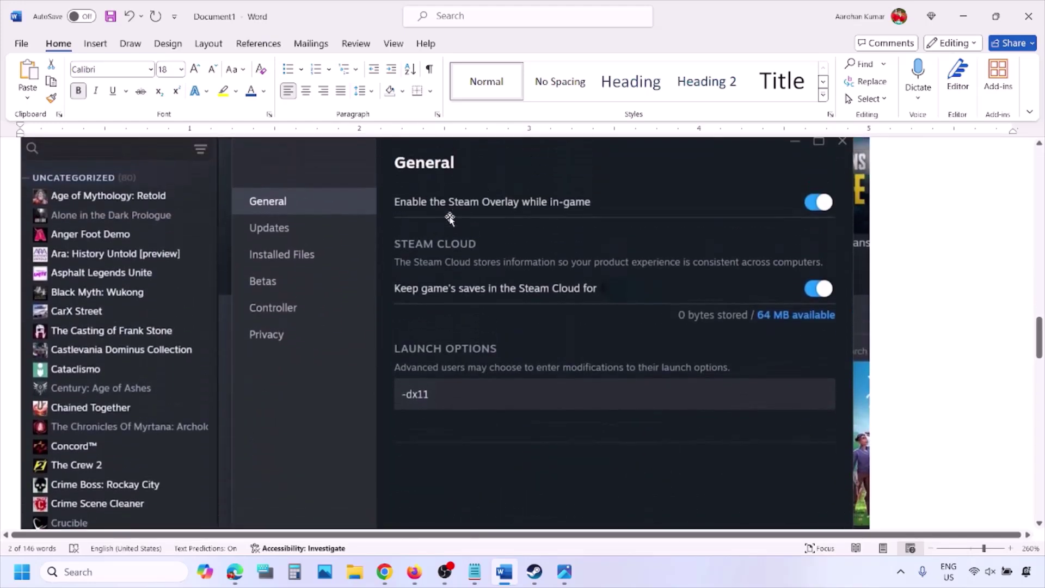
pyautogui.rightClick(450, 217)
pyautogui.click(412, 397)
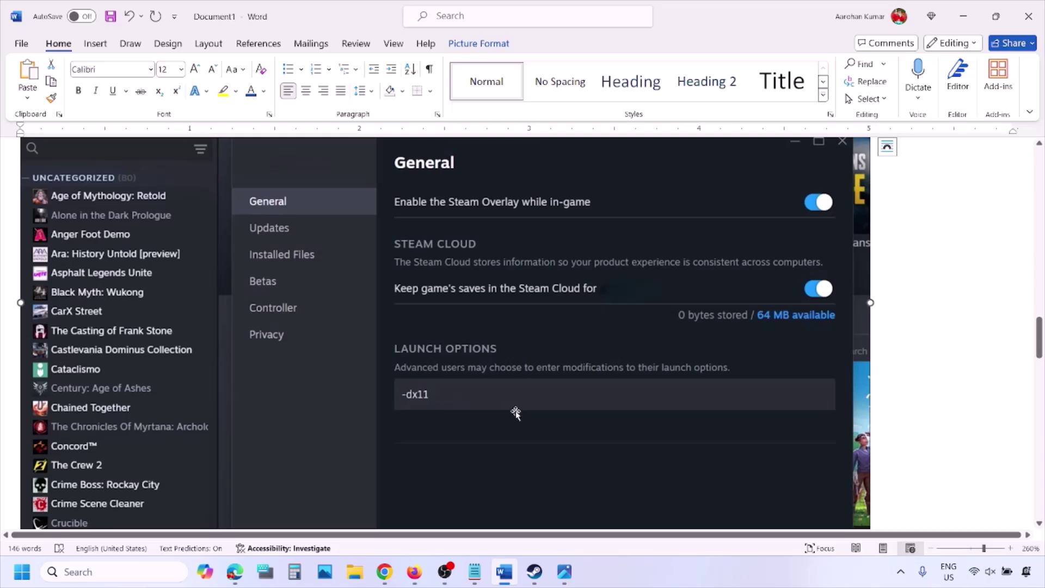
pyautogui.scroll(-6, 516, 412)
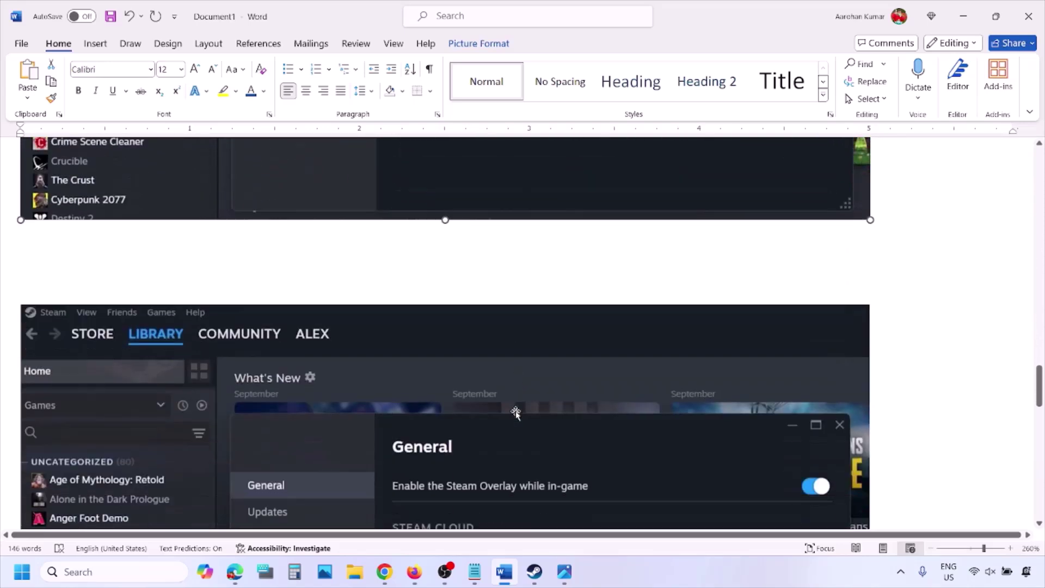
pyautogui.scroll(-4, 517, 412)
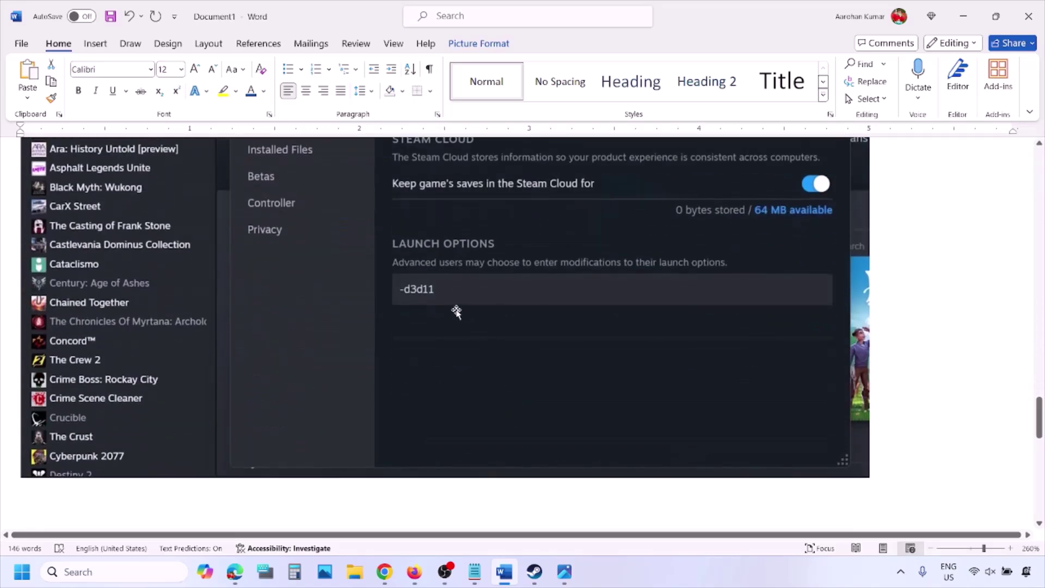
pyautogui.scroll(1, 455, 310)
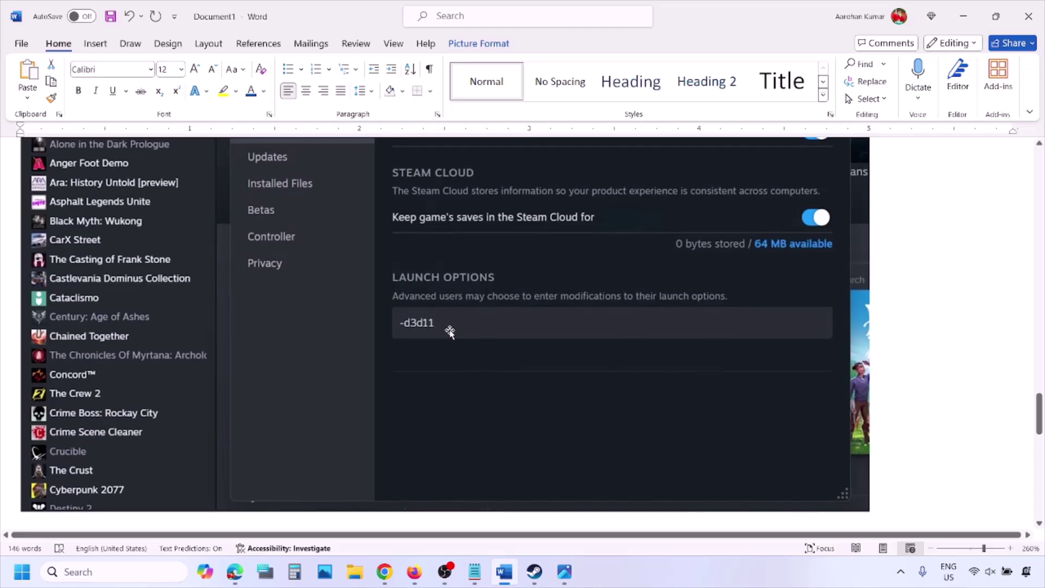
pyautogui.scroll(-7, 469, 333)
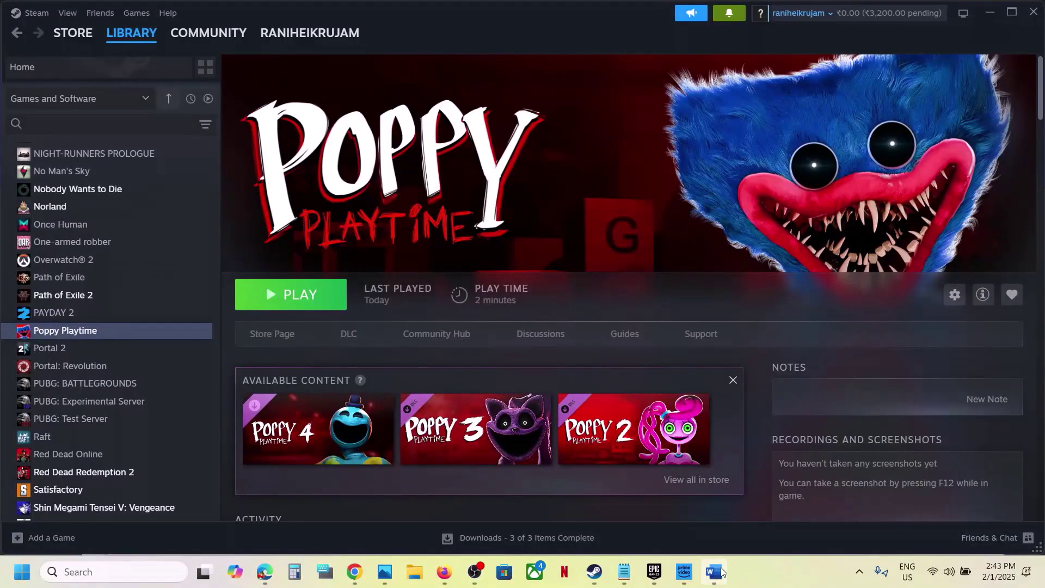
# - Review the Word note about renaming or deleting the save game files, including its warning about progress, and return to Steam
pyautogui.click(714, 572)
pyautogui.moveTo(270, 361); pyautogui.dragTo(599, 367)
pyautogui.moveTo(691, 372); pyautogui.dragTo(495, 416)
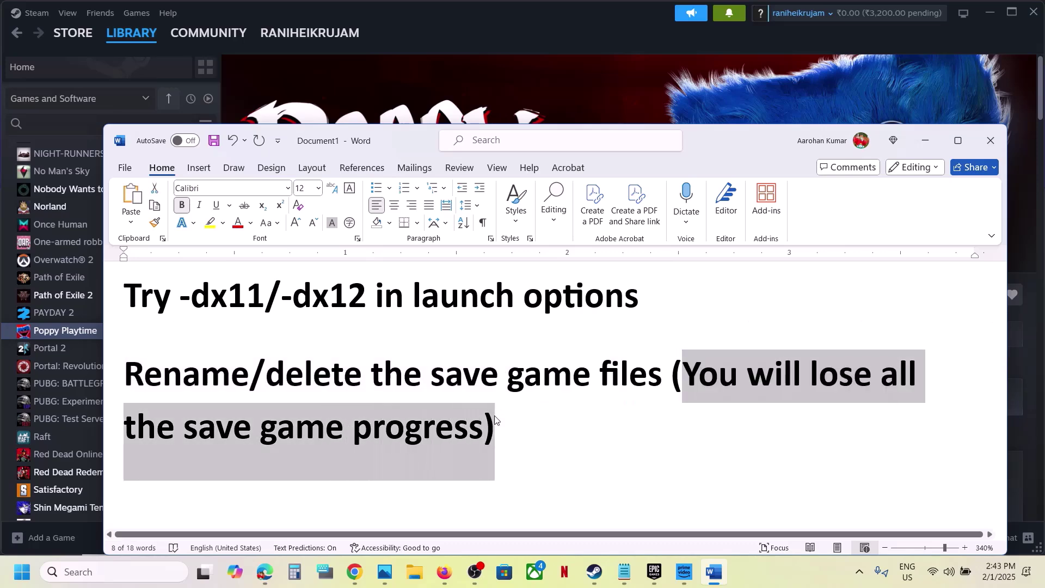
pyautogui.click(495, 416)
pyautogui.click(532, 96)
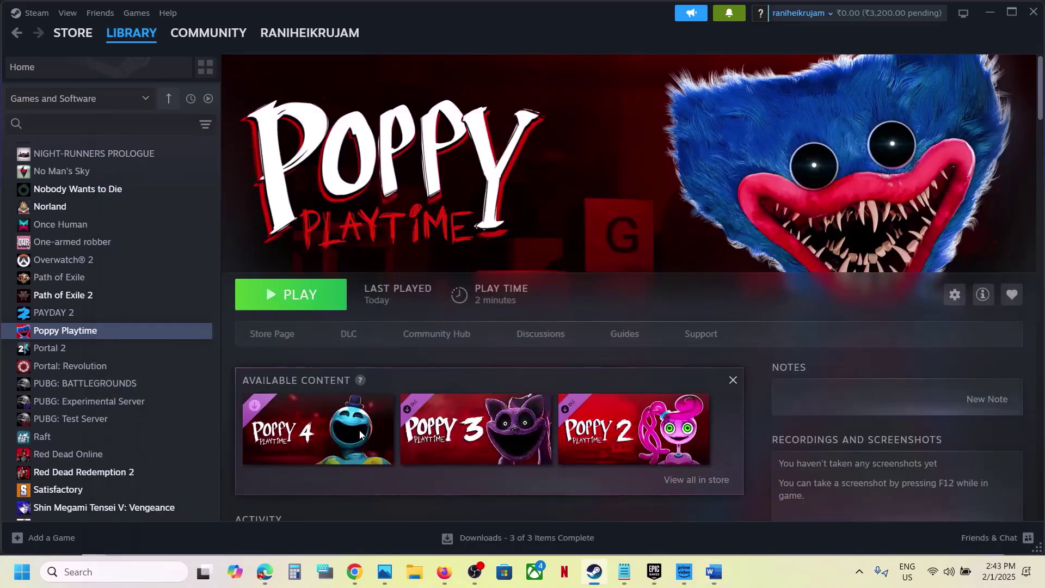
# - Open File Explorer and go to the user's profile folder under C:\Users
pyautogui.press('super+e')
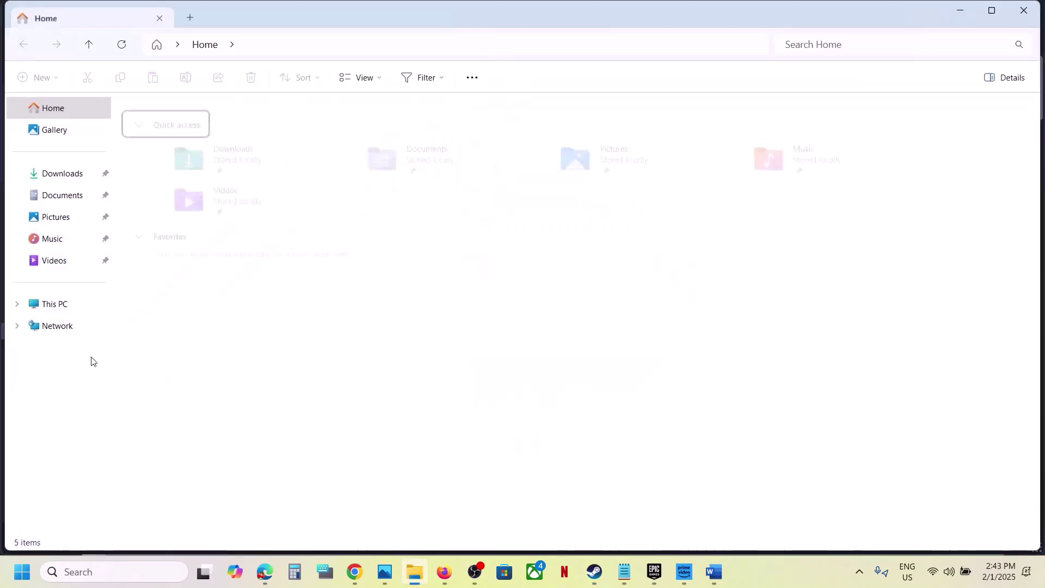
pyautogui.click(56, 303)
pyautogui.click(239, 144)
pyautogui.doubleClick(240, 144)
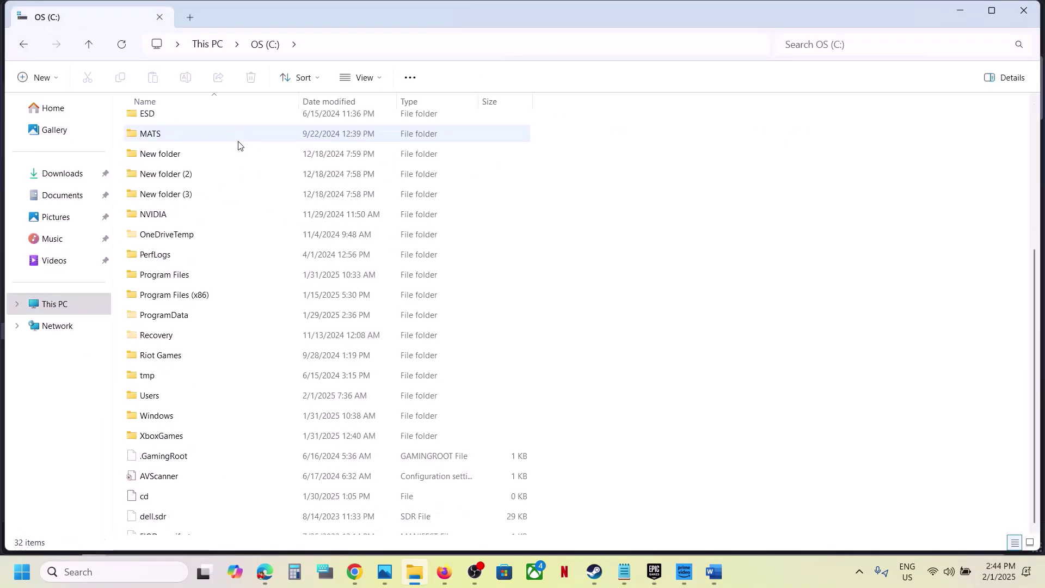
pyautogui.scroll(-3, 238, 163)
pyautogui.doubleClick(152, 366)
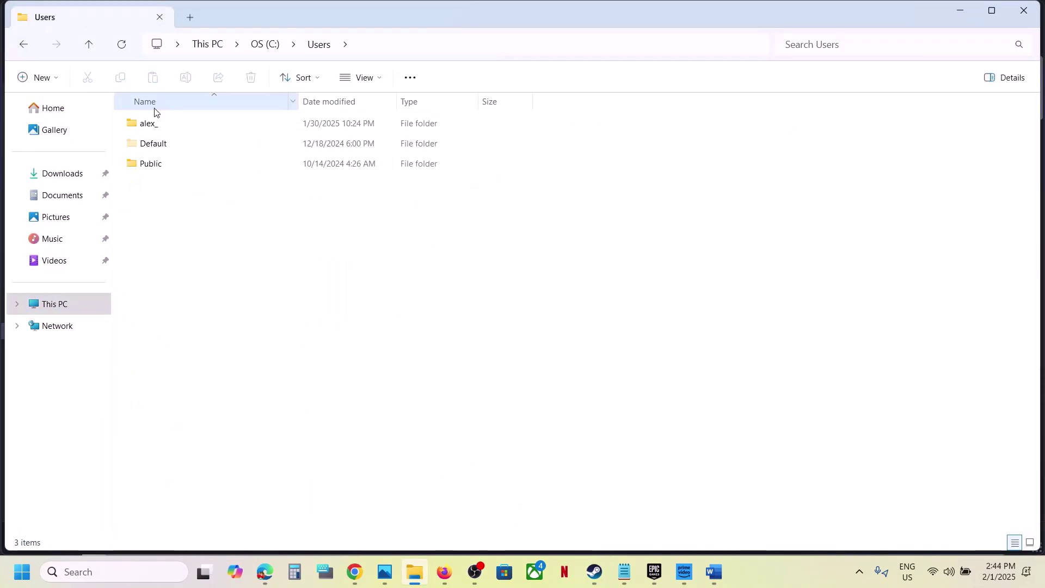
pyautogui.doubleClick(152, 123)
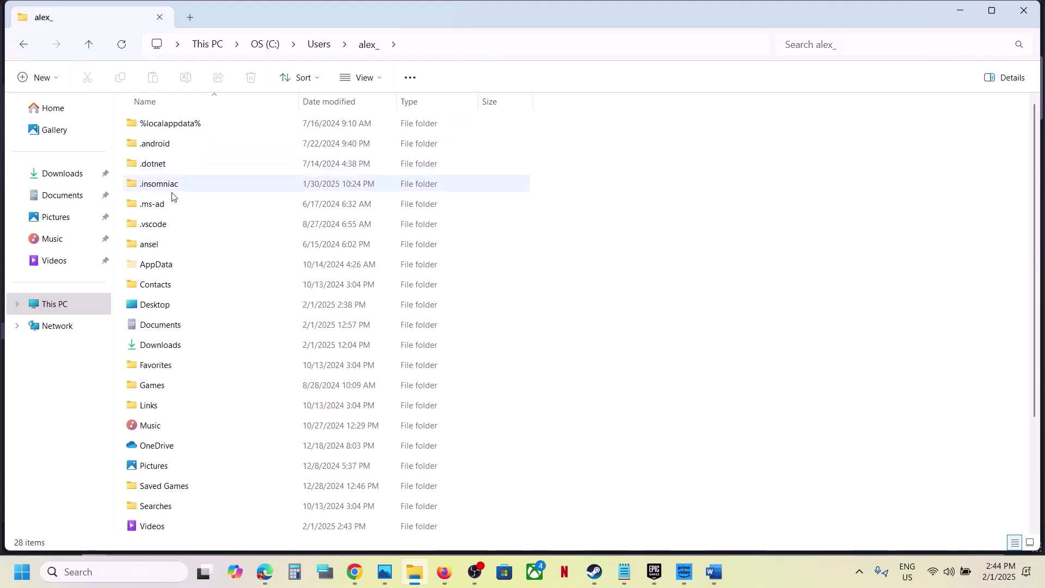
# - Check the hidden items display option and open the AppData\Local folder
pyautogui.click(160, 264)
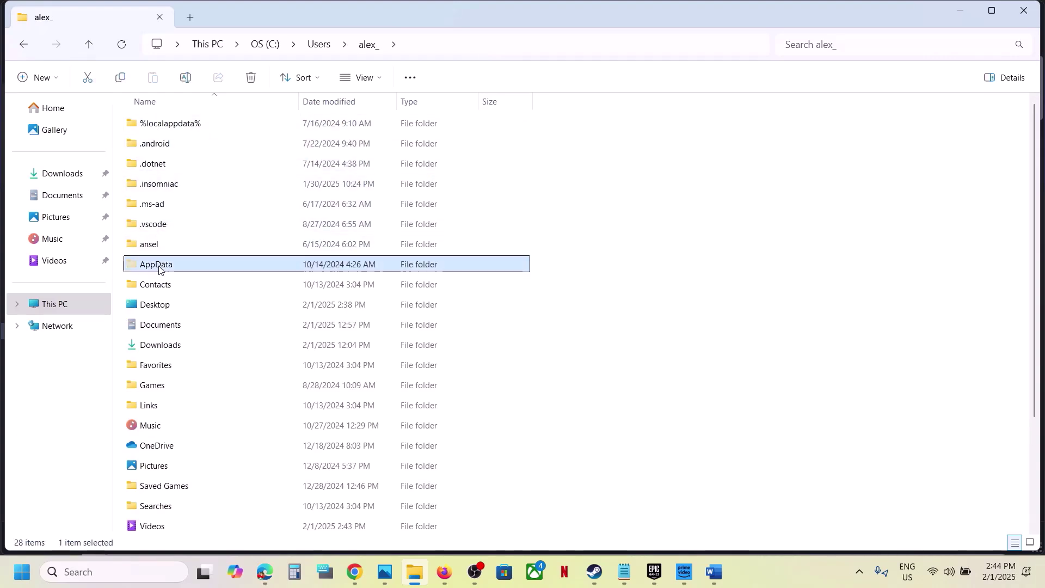
pyautogui.click(381, 78)
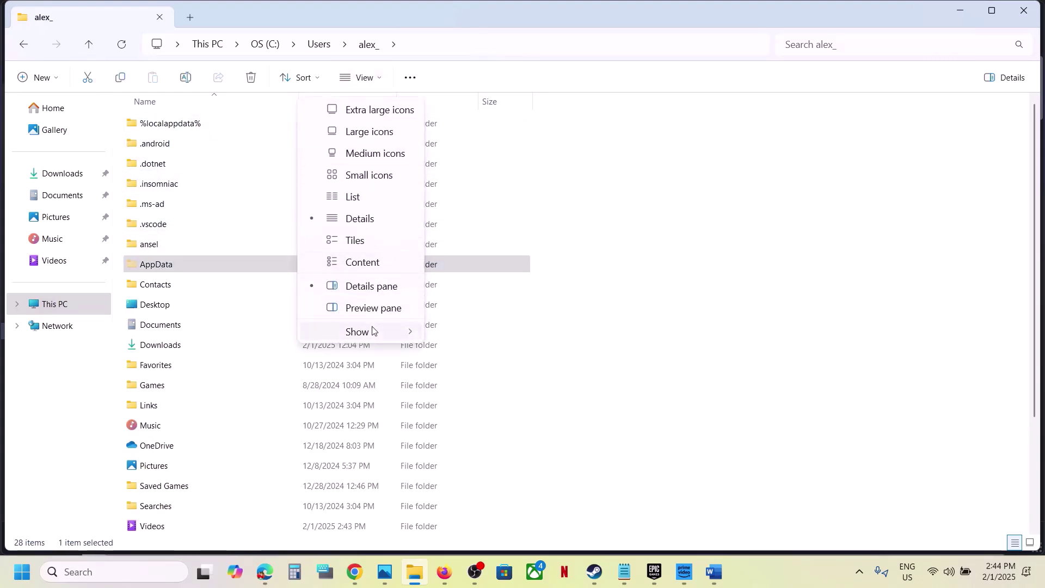
pyautogui.moveTo(373, 330)
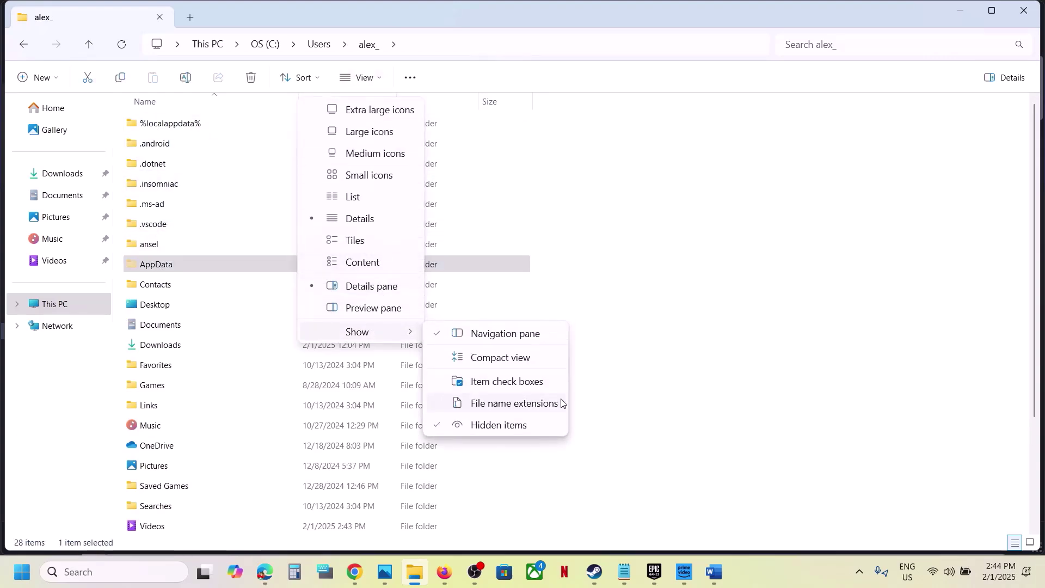
pyautogui.click(205, 266)
pyautogui.doubleClick(205, 266)
pyautogui.doubleClick(182, 125)
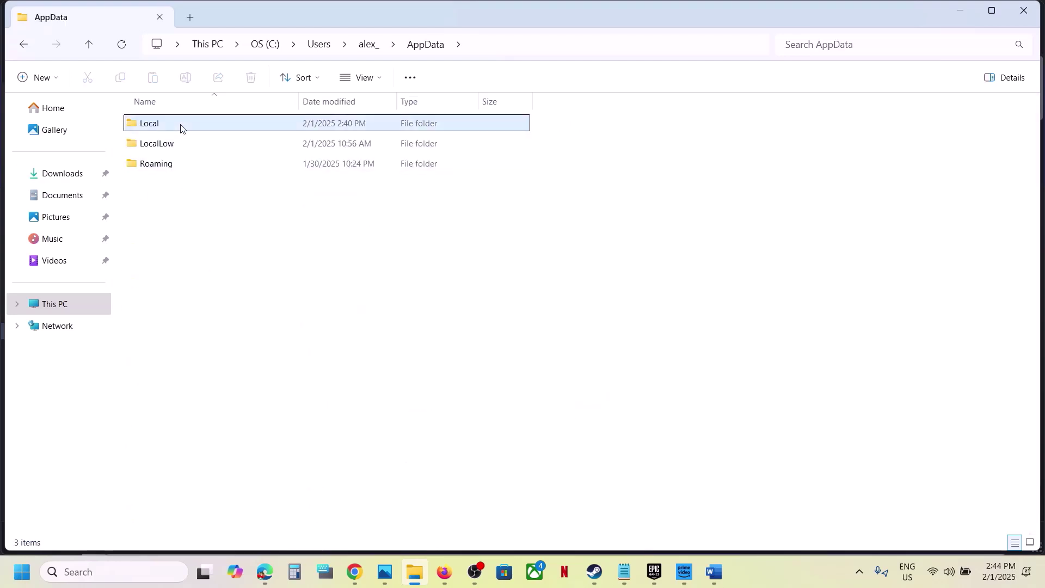
pyautogui.click(175, 205)
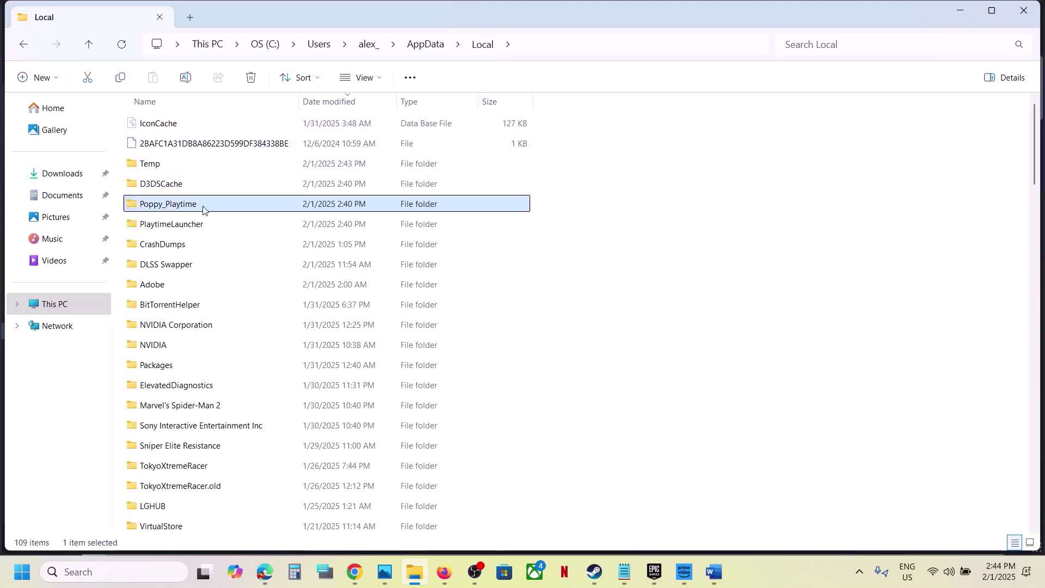
pyautogui.rightClick(206, 211)
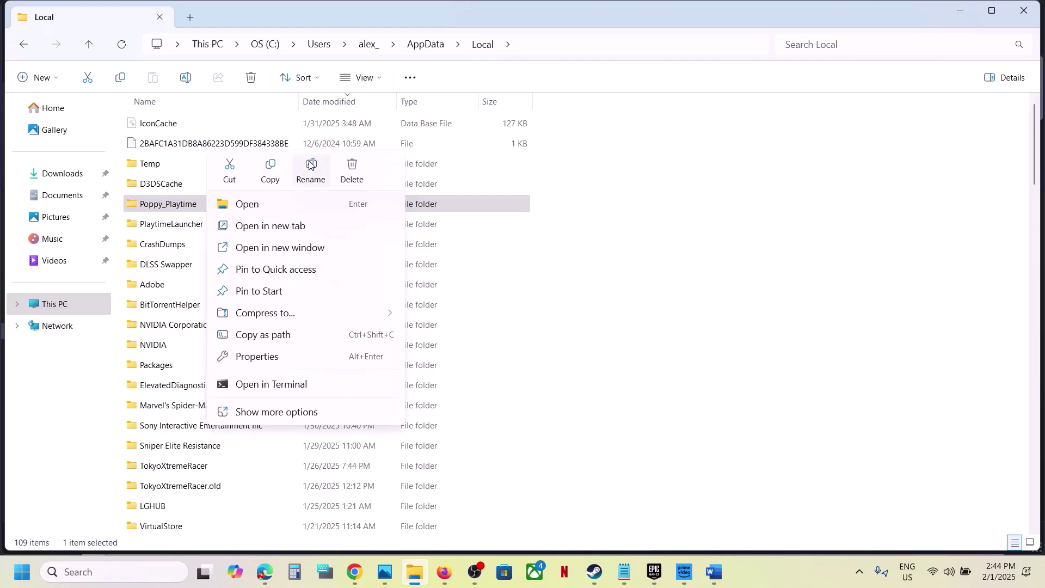
pyautogui.click(309, 171)
pyautogui.click(231, 210)
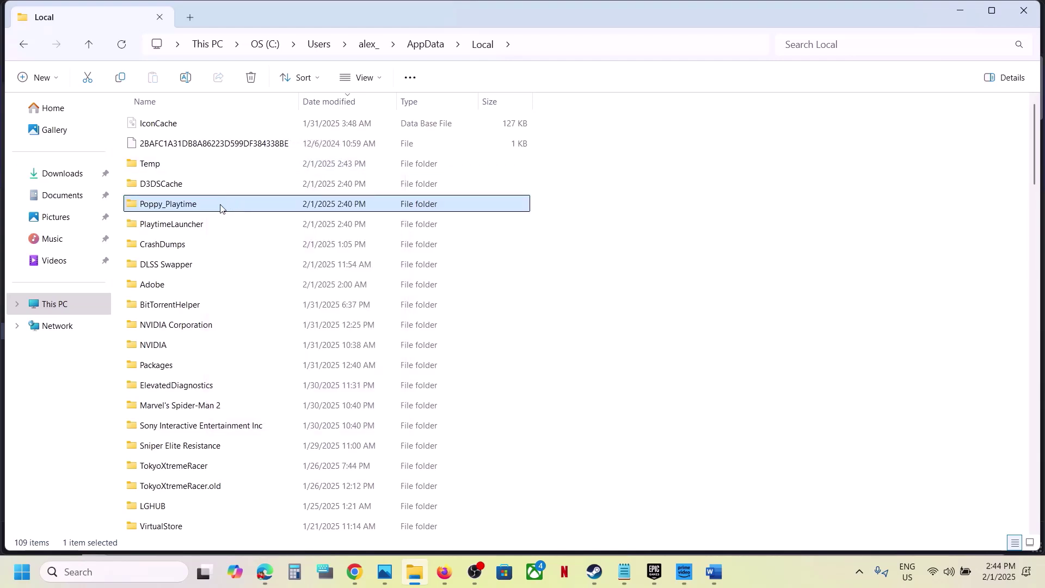
# - Copy the Poppy_Playtime folder to the clipboard and rename the original to Poppy_Playtime.old
pyautogui.rightClick(217, 207)
pyautogui.click(283, 227)
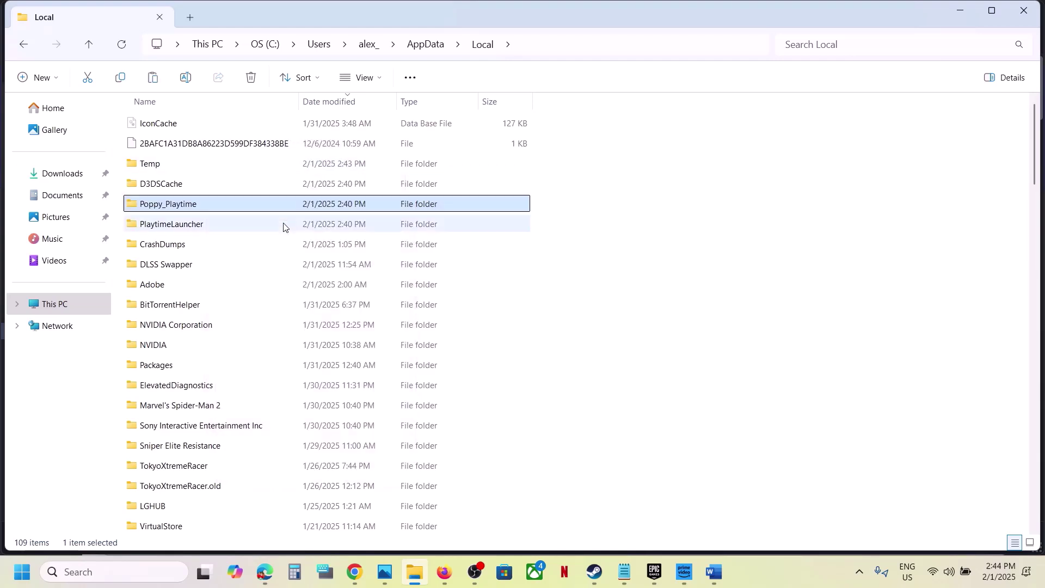
pyautogui.rightClick(226, 205)
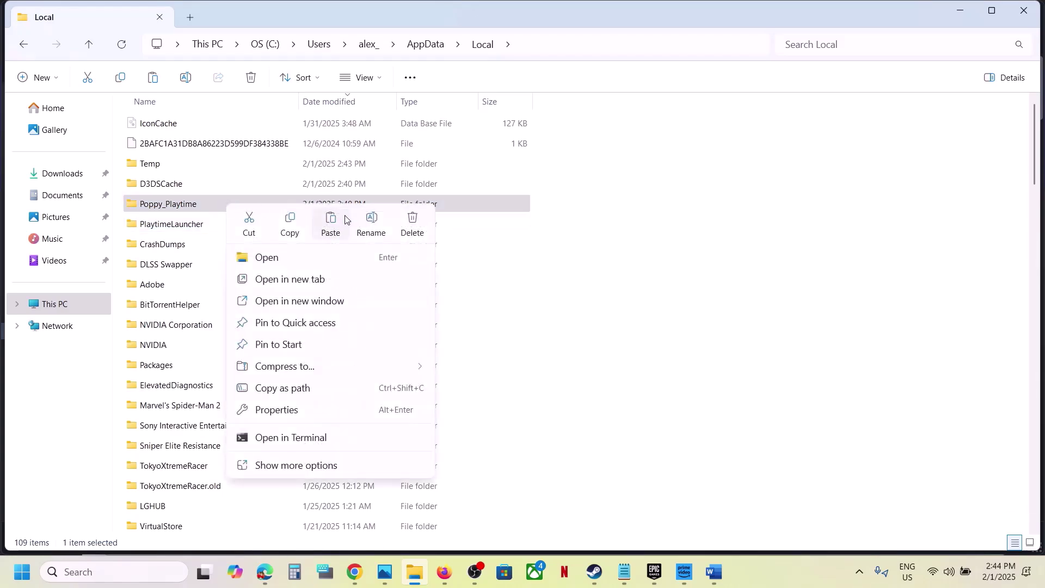
pyautogui.click(372, 222)
pyautogui.click(210, 207)
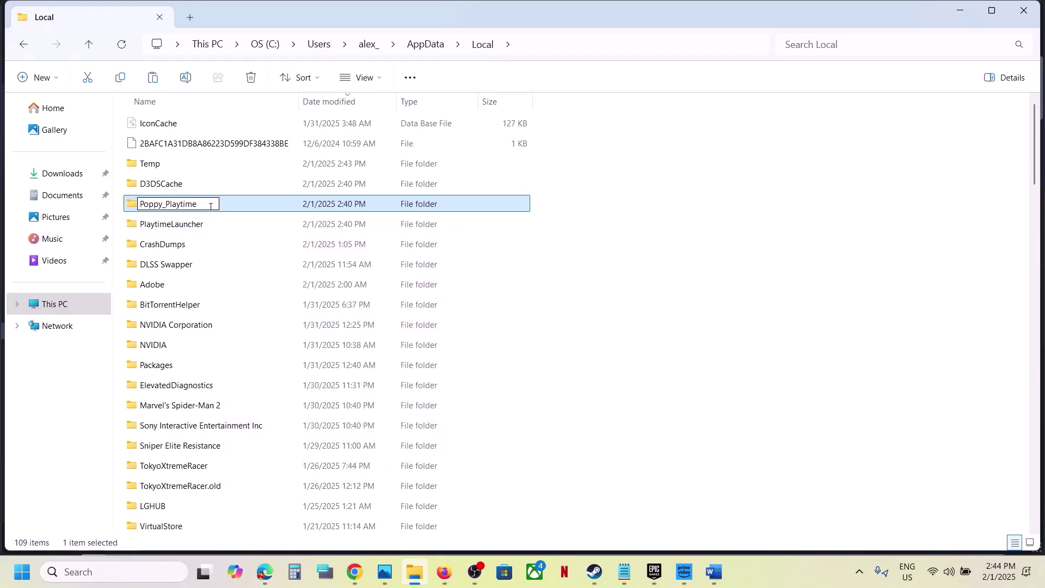
pyautogui.write('.old')
pyautogui.click(627, 261)
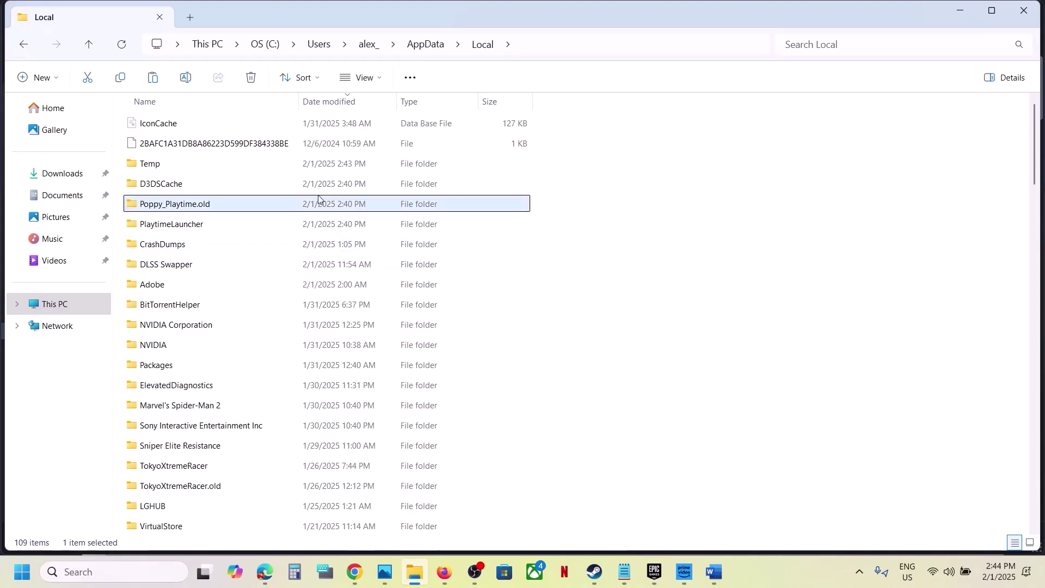
pyautogui.rightClick(219, 203)
pyautogui.click(176, 209)
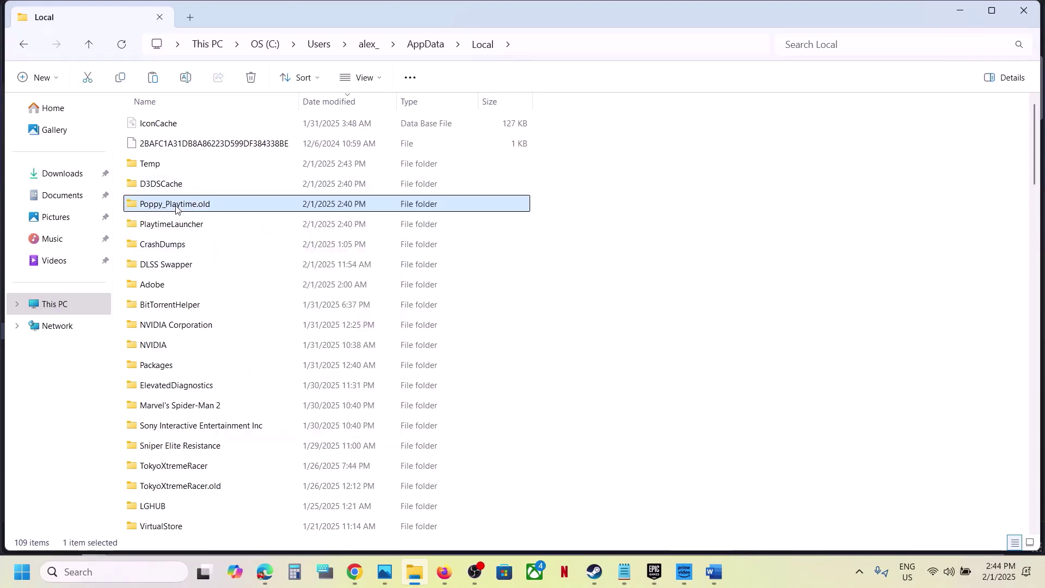
pyautogui.rightClick(177, 206)
pyautogui.click(664, 477)
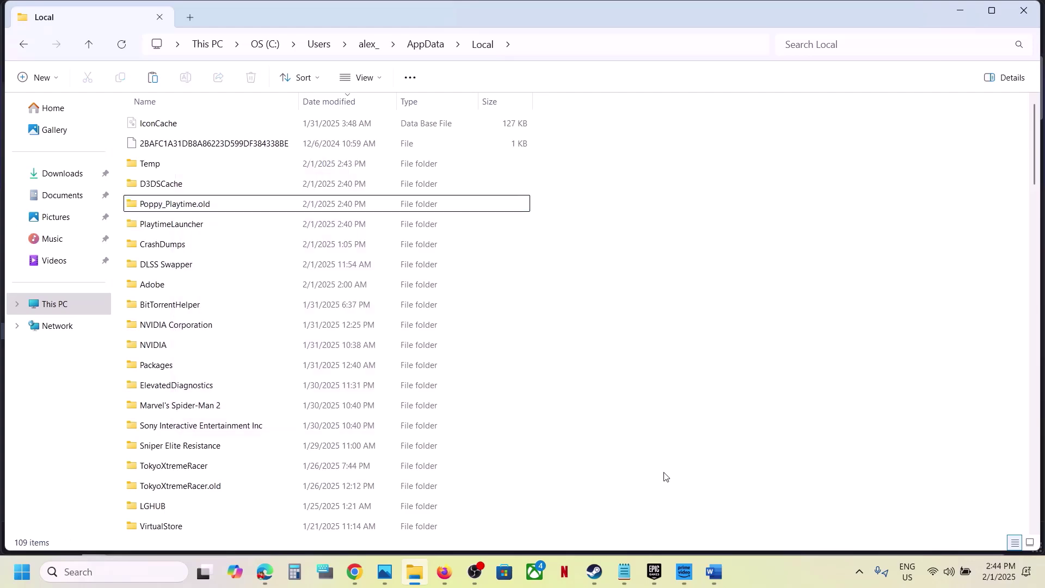
# - Switch to Steam and bring up the Windows power options to view the Restart choice
pyautogui.click(599, 576)
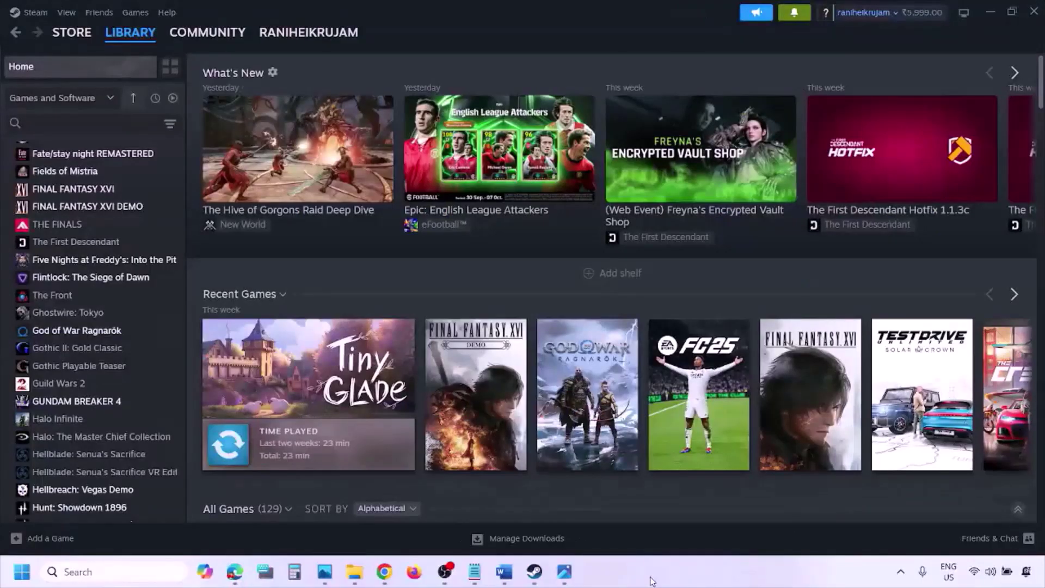
pyautogui.click(22, 572)
pyautogui.click(396, 524)
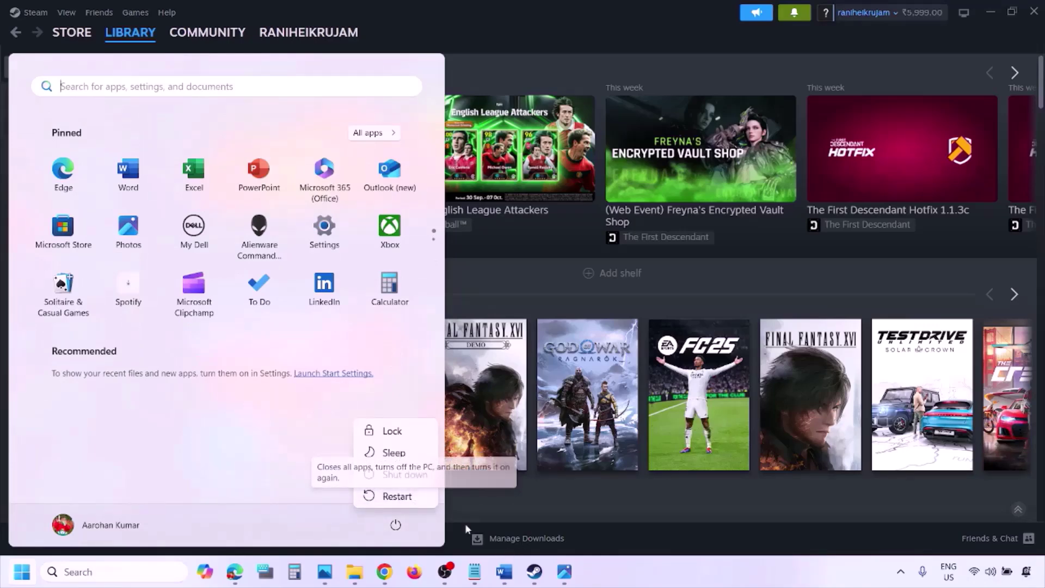
# - Review the Word note on running the game as administrator and the 1.png screenshot showing Browse local files in Steam
pyautogui.click(508, 580)
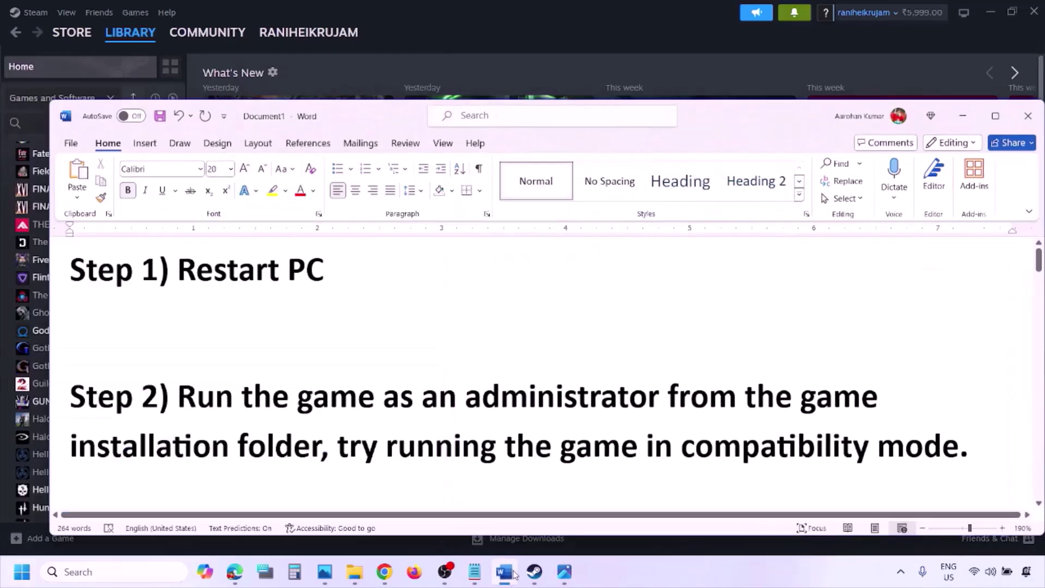
pyautogui.moveTo(182, 394); pyautogui.dragTo(296, 430)
pyautogui.click(296, 430)
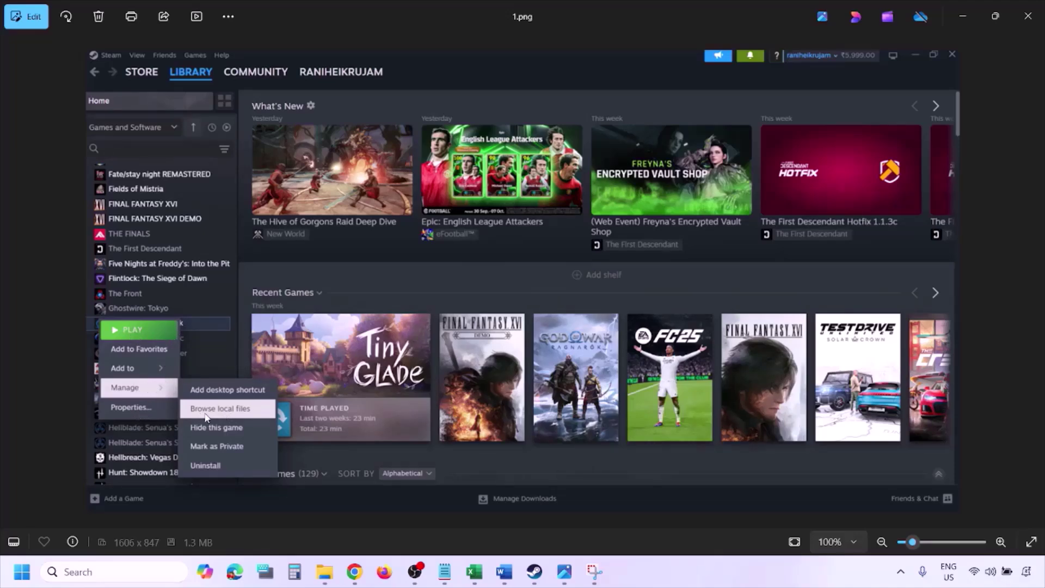
pyautogui.scroll(1, 247, 407)
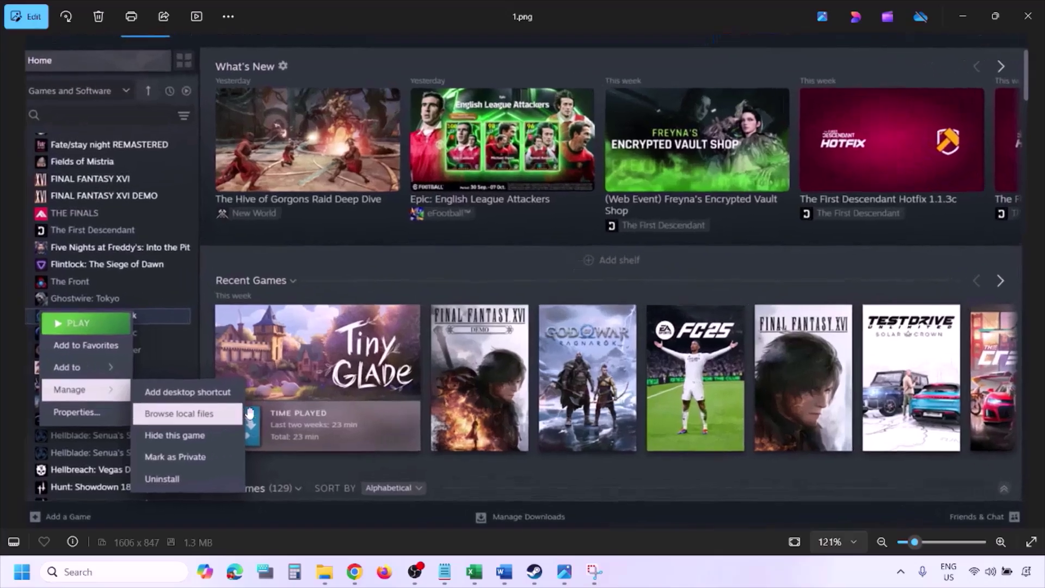
pyautogui.scroll(-1, 209, 420)
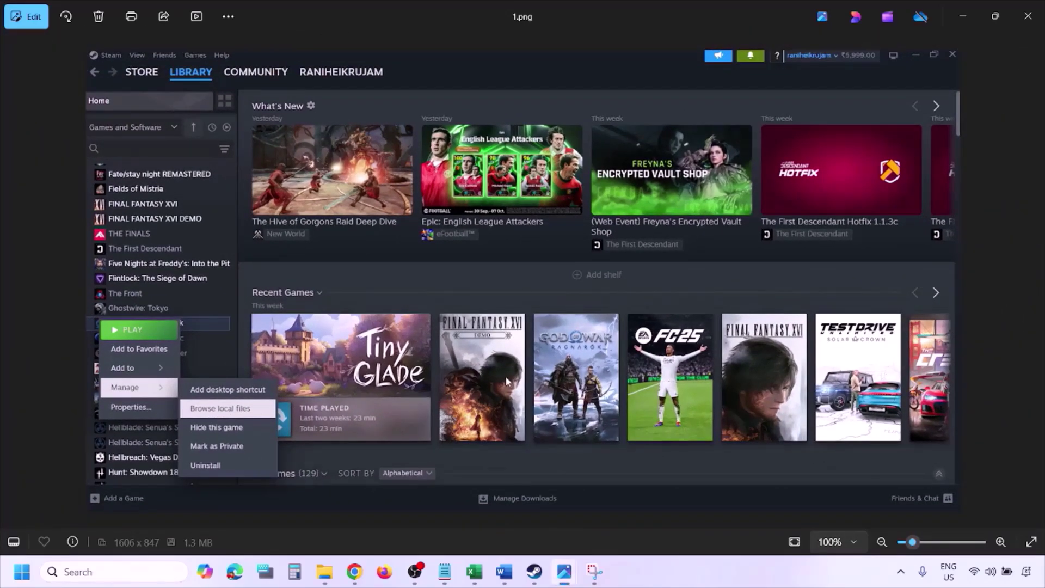
# - Examine 2.png for the file's Properties option and 3.png for the Run this program as an administrator setting in the Compatibility properties
pyautogui.press('Right')
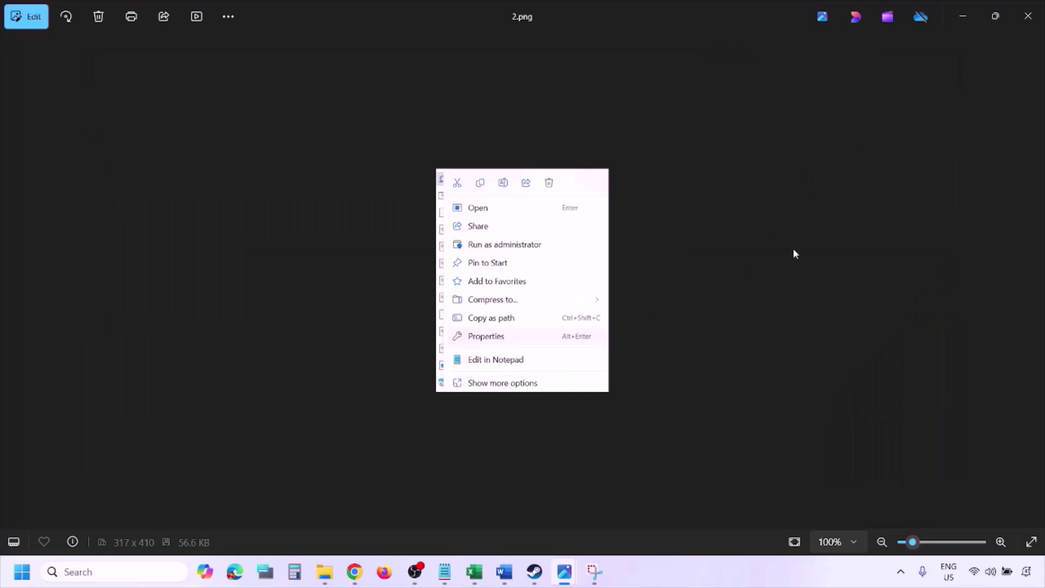
pyautogui.scroll(3, 523, 280)
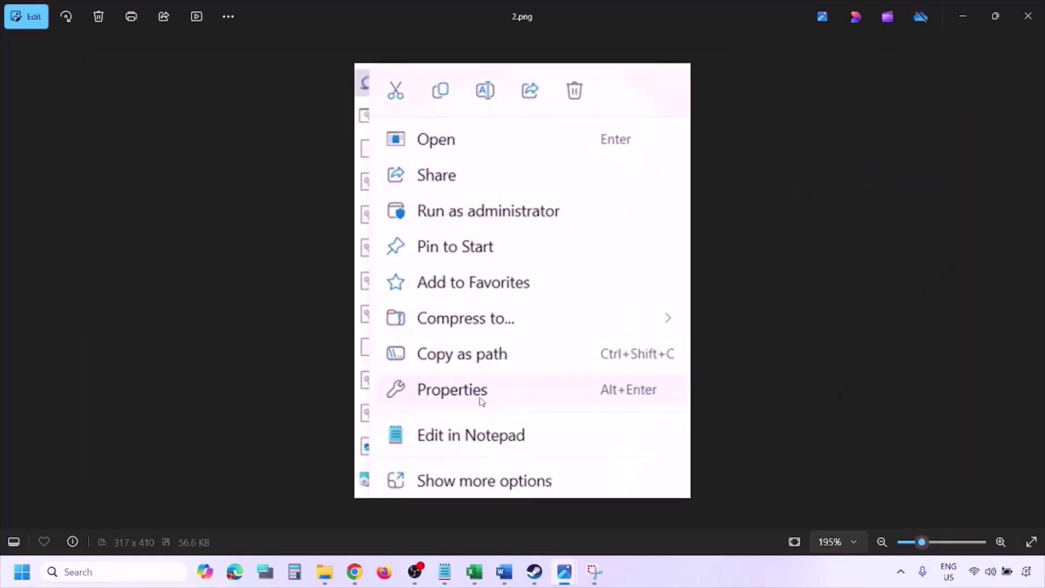
pyautogui.scroll(-3, 481, 398)
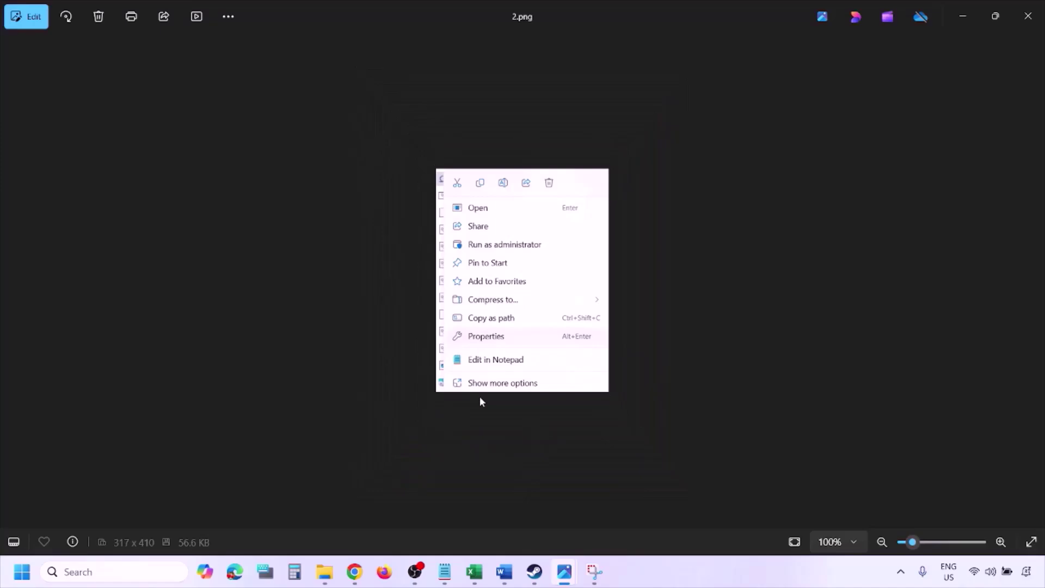
pyautogui.press('Right')
pyautogui.scroll(2, 311, 308)
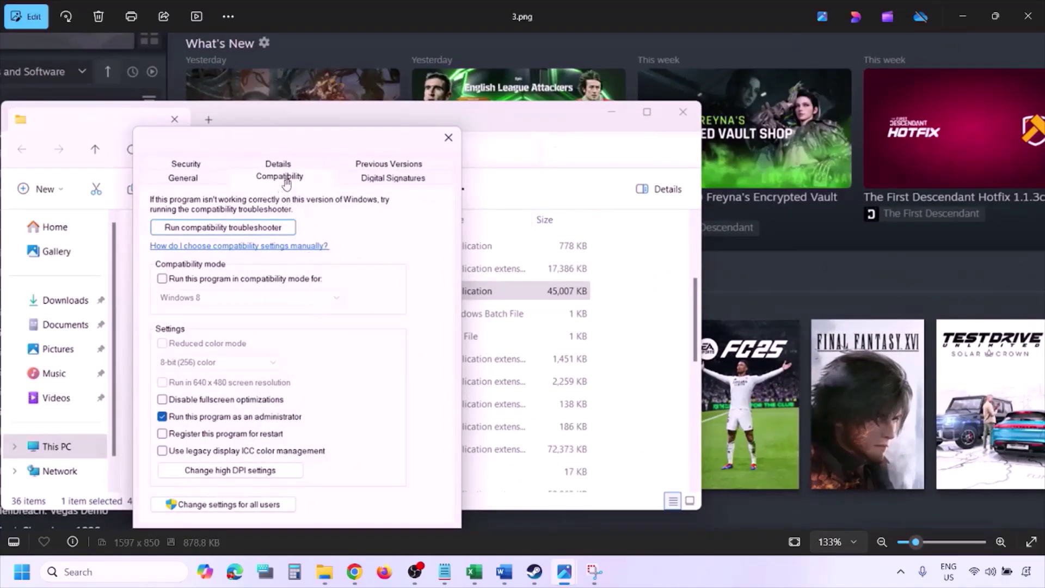
pyautogui.scroll(-2, 232, 409)
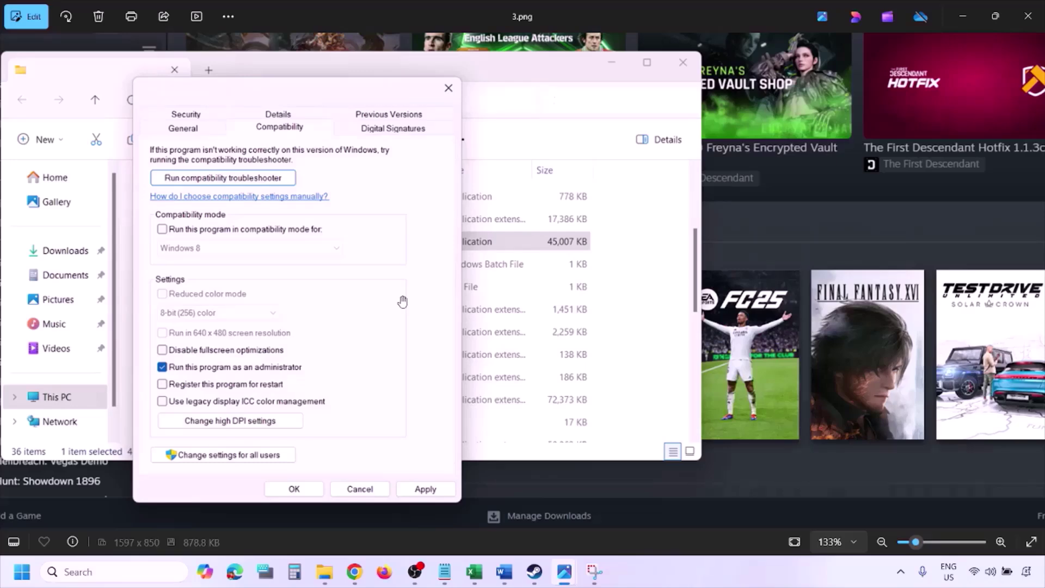
pyautogui.scroll(-2, 402, 302)
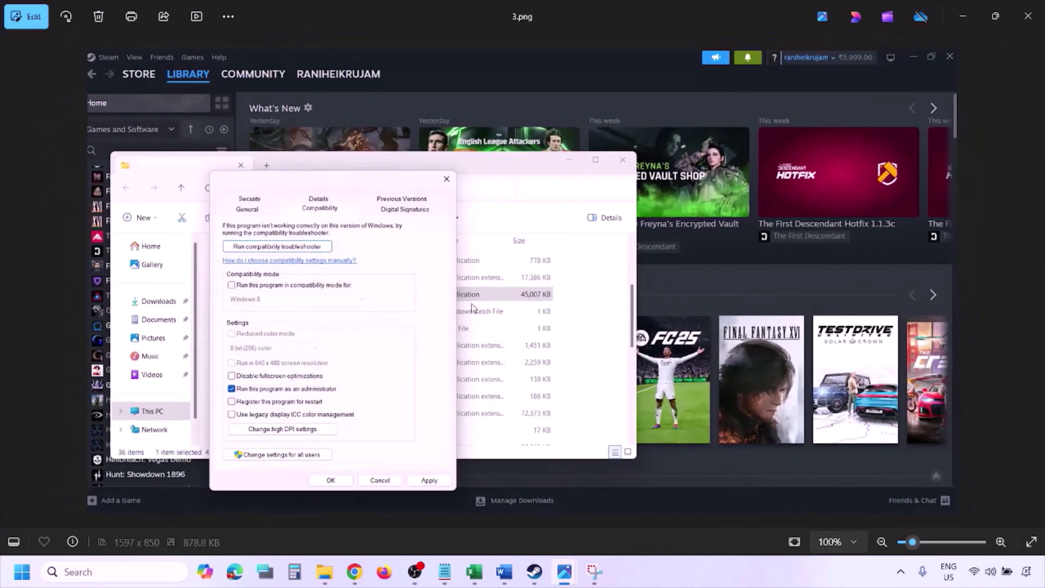
# - Examine the compatibility mode setting in 4.png and the list of Windows versions in 5.png
pyautogui.press('Right')
pyautogui.scroll(2, 473, 308)
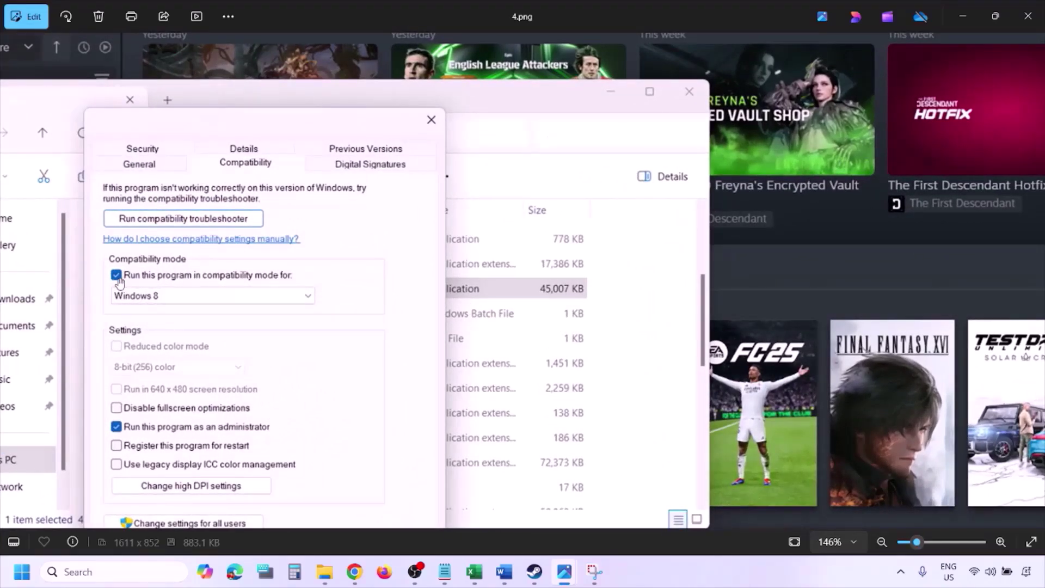
pyautogui.moveTo(140, 291); pyautogui.dragTo(146, 253)
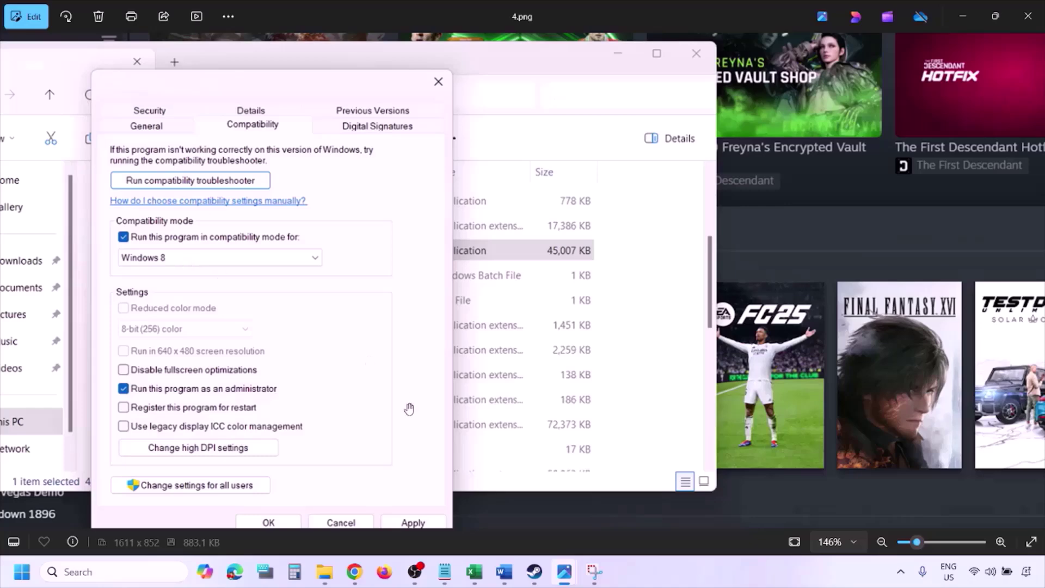
pyautogui.moveTo(402, 408); pyautogui.dragTo(408, 376)
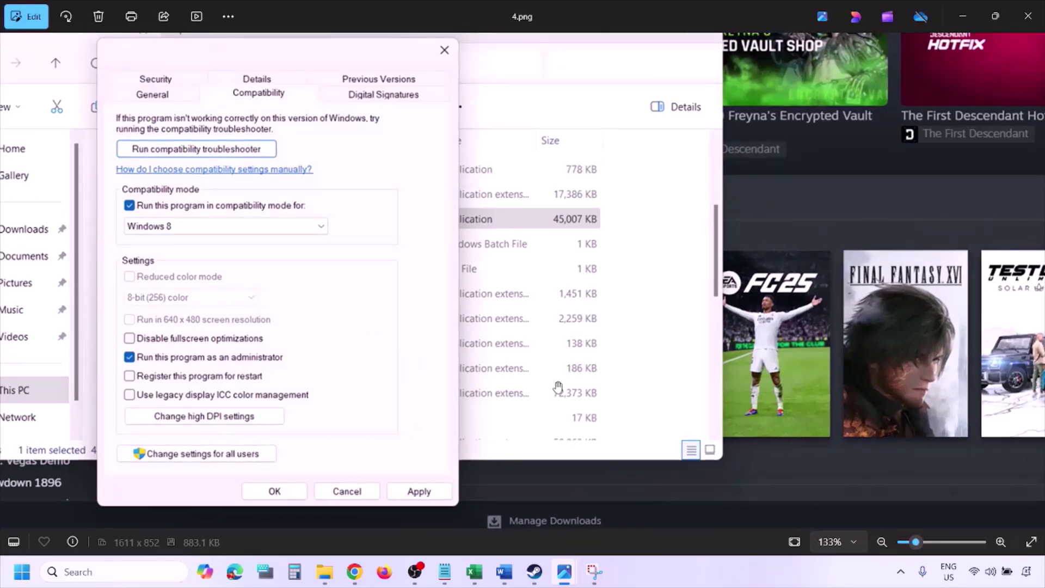
pyautogui.scroll(-3, 560, 385)
pyautogui.press('Right')
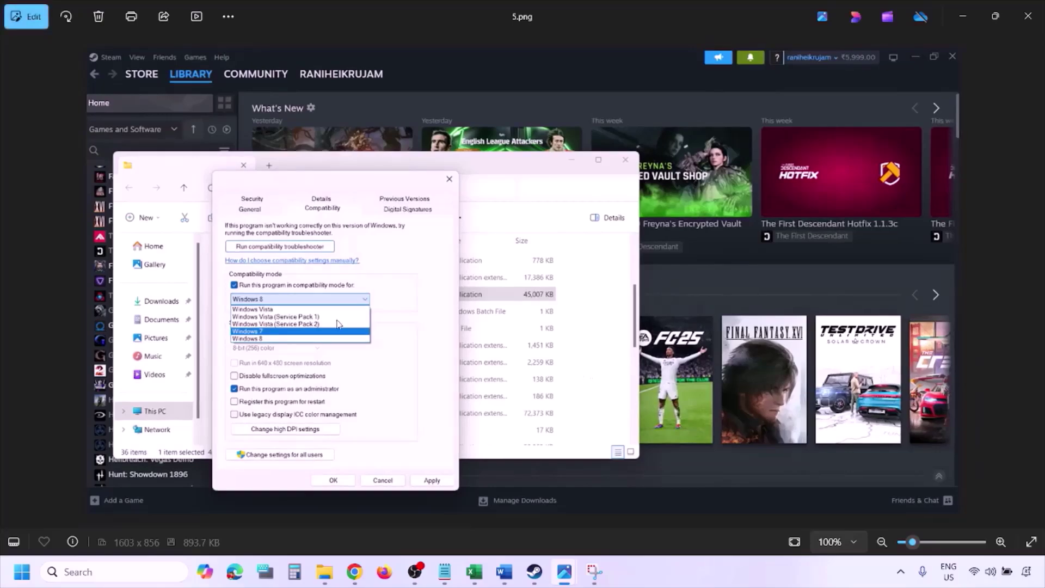
pyautogui.scroll(3, 341, 324)
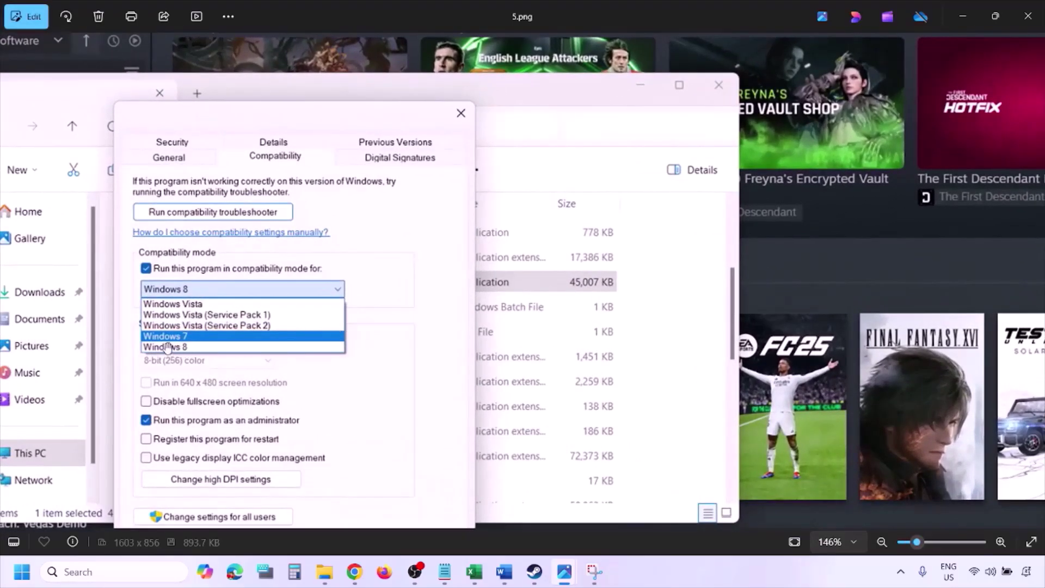
pyautogui.scroll(-3, 197, 343)
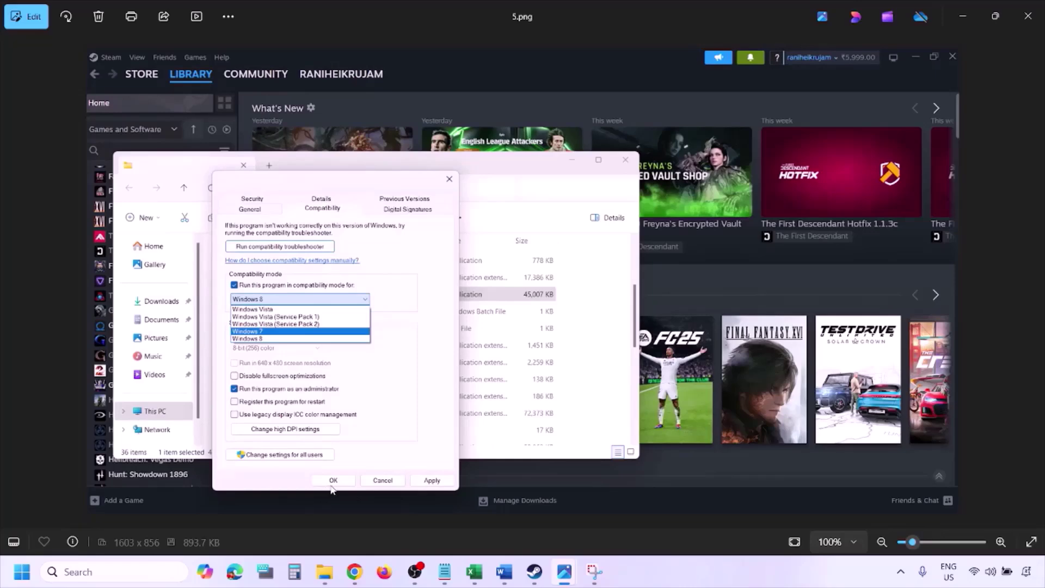
# - Examine 6.png for the Windows 7 compatibility mode, Disable fullscreen optimizations and run as administrator settings
pyautogui.press('Right')
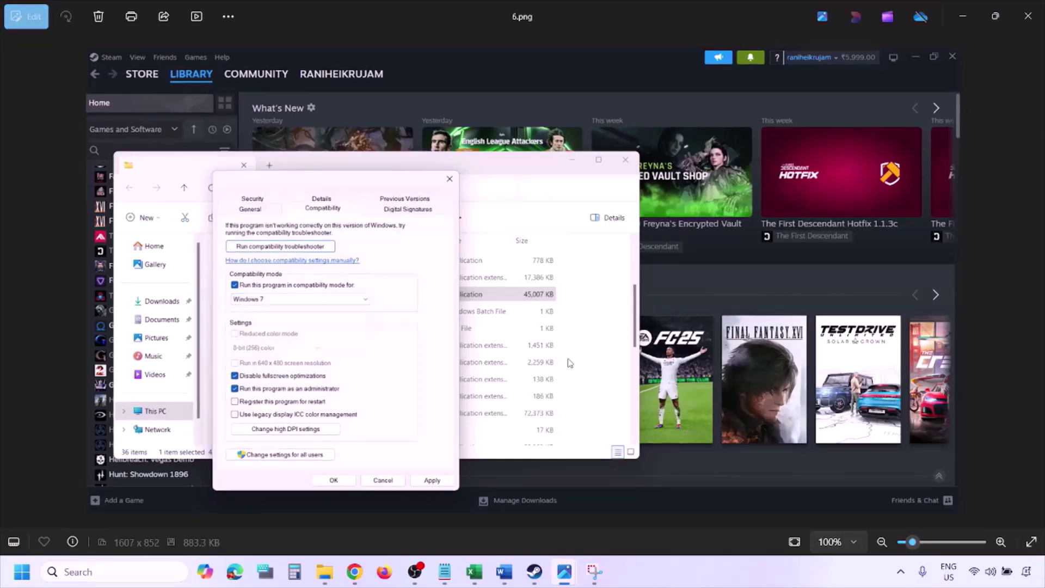
pyautogui.scroll(3, 341, 321)
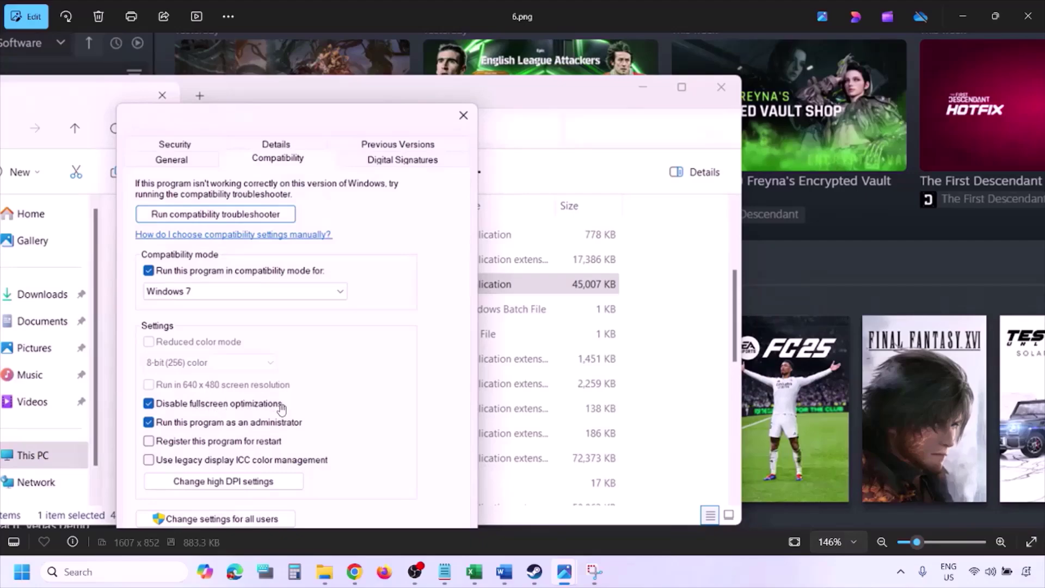
pyautogui.moveTo(297, 392); pyautogui.dragTo(344, 279)
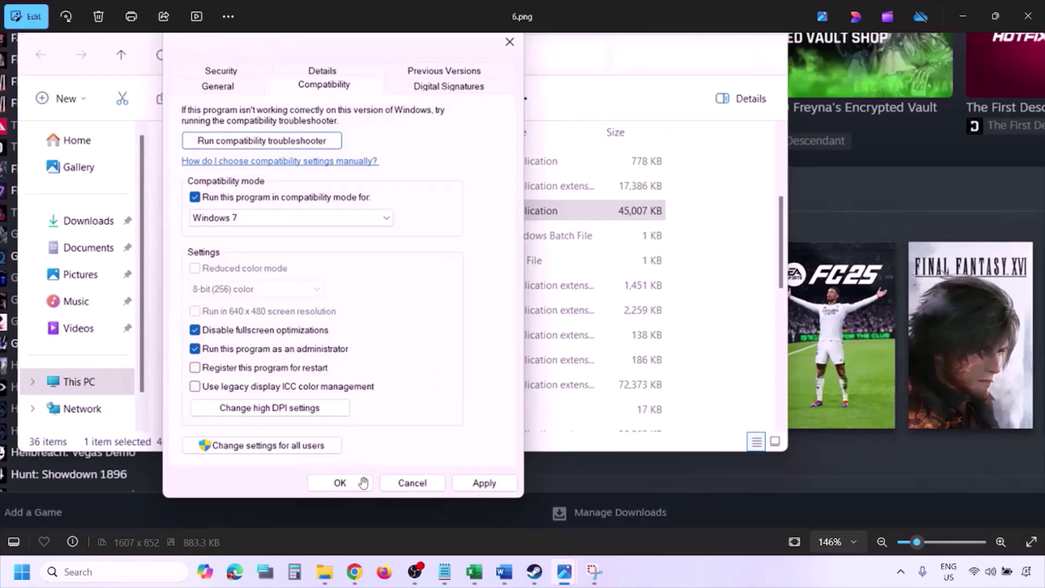
pyautogui.scroll(-3, 297, 375)
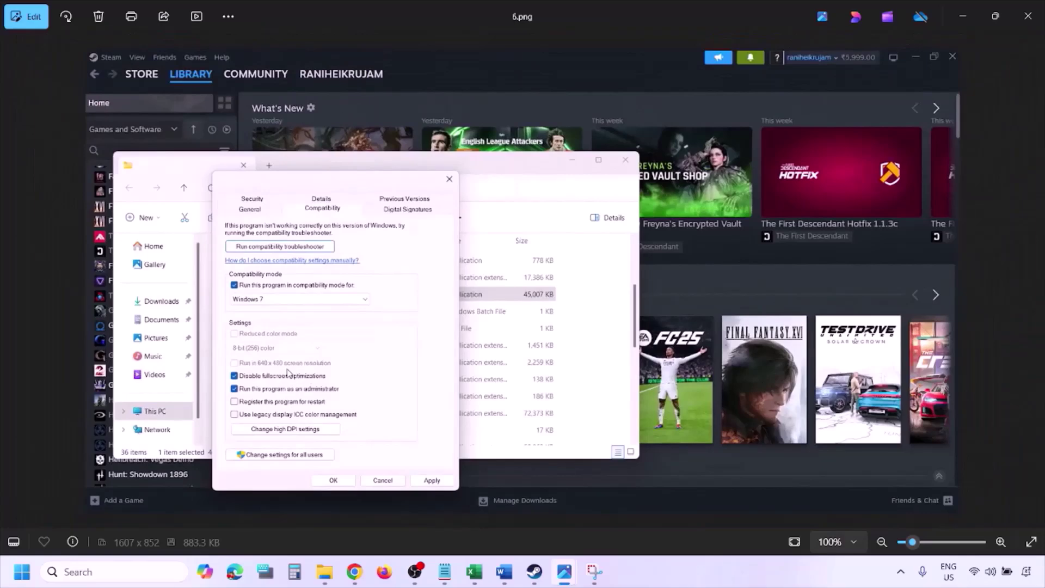
pyautogui.scroll(4, 288, 372)
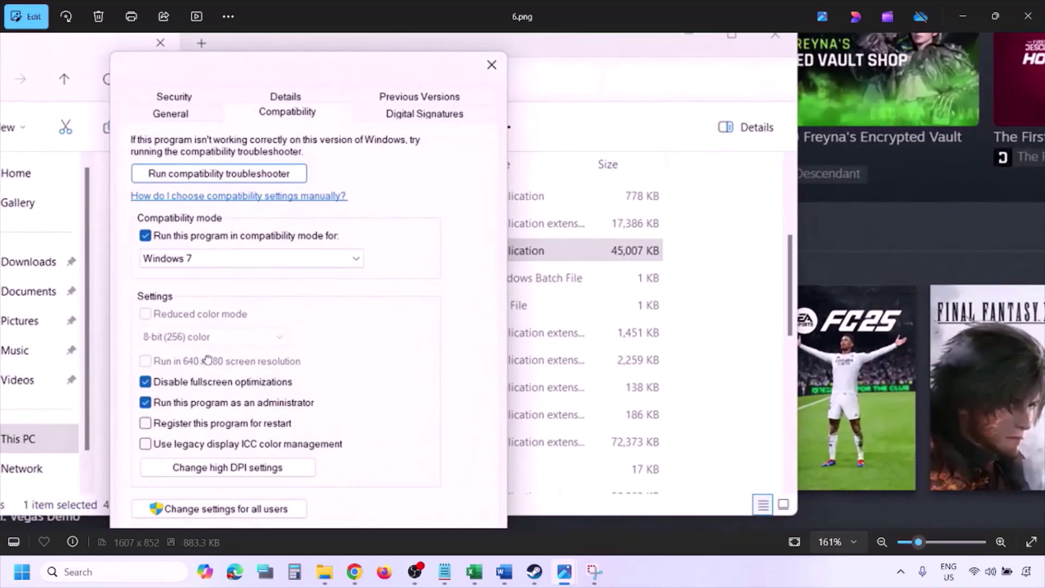
pyautogui.moveTo(208, 359); pyautogui.dragTo(258, 350)
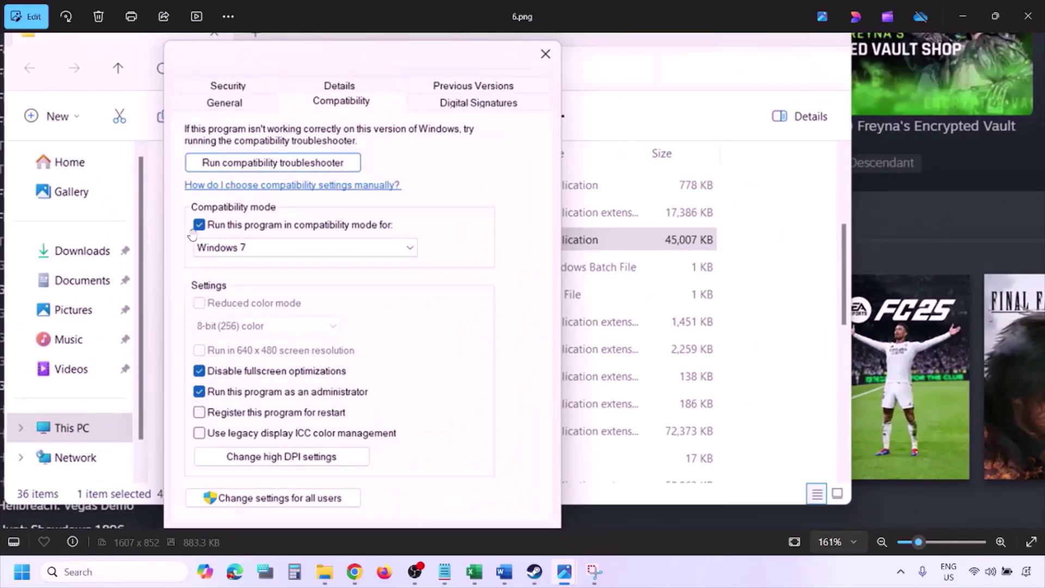
pyautogui.scroll(-3, 294, 321)
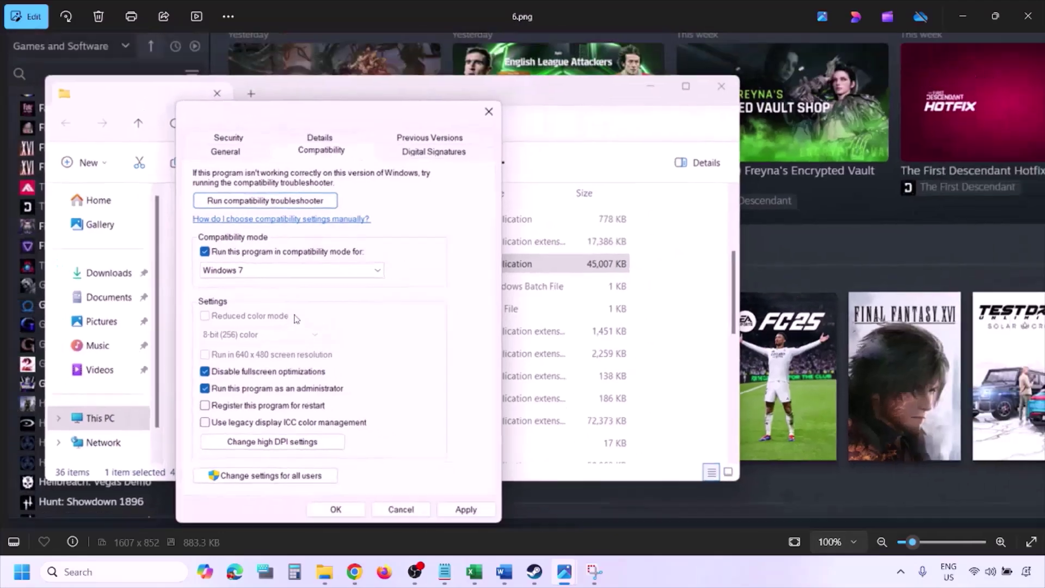
# - Examine the cleared compatibility options in 7.png and return to the Word notes
pyautogui.press('Right')
pyautogui.scroll(4, 296, 319)
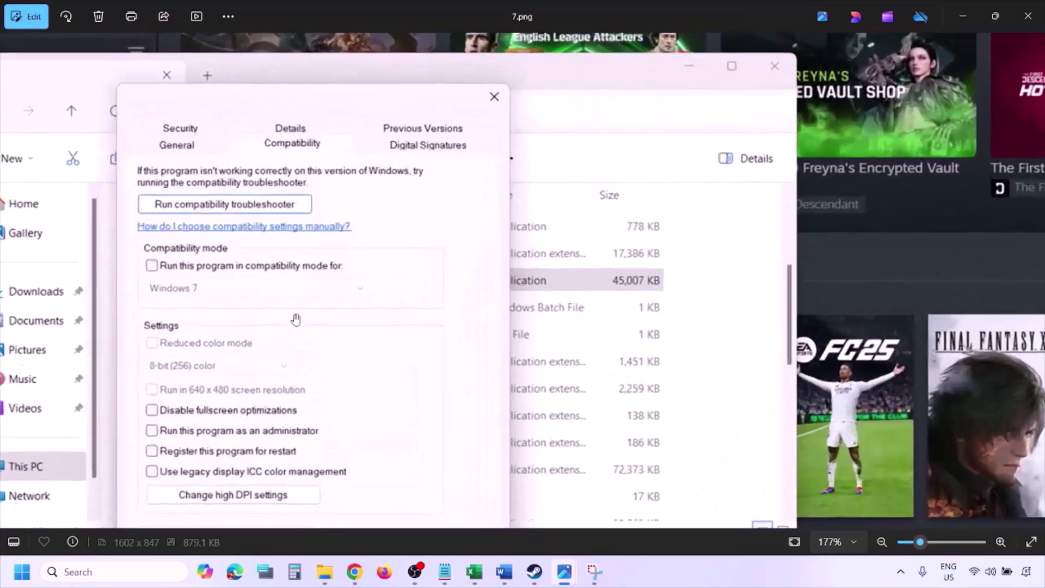
pyautogui.scroll(1, 295, 319)
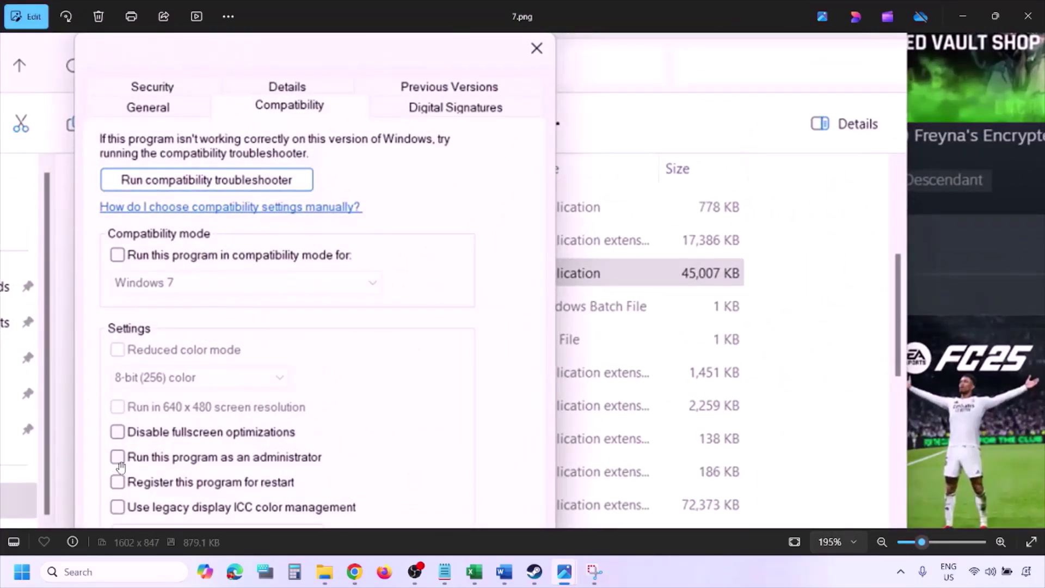
pyautogui.scroll(-3, 169, 352)
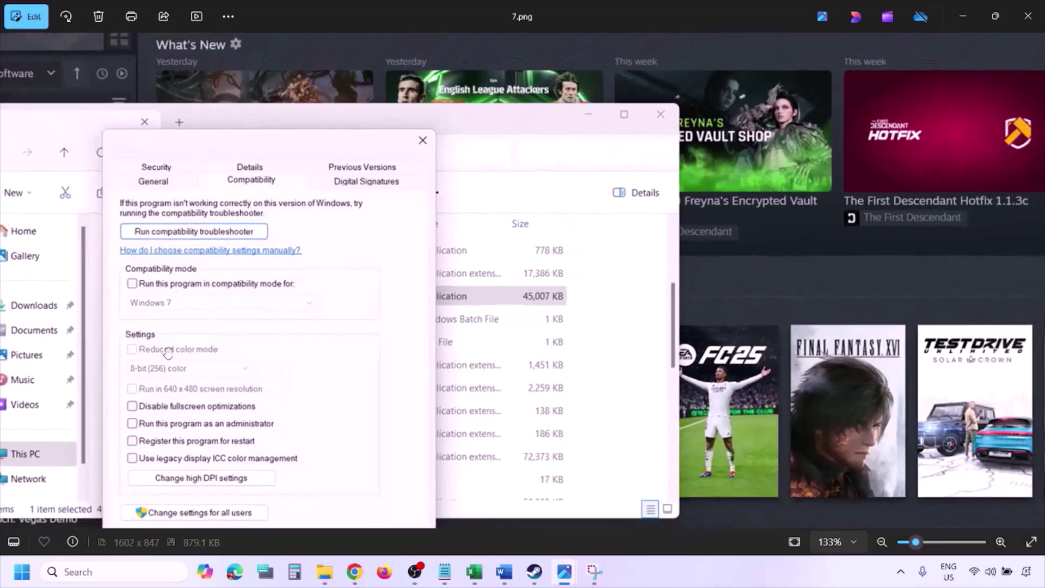
pyautogui.moveTo(271, 369); pyautogui.dragTo(273, 296)
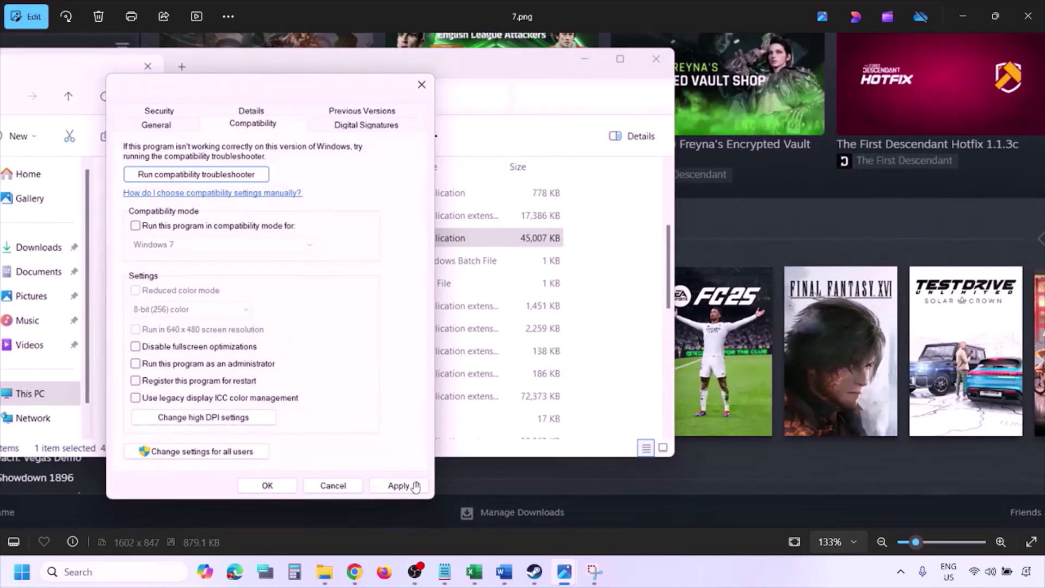
pyautogui.click(652, 579)
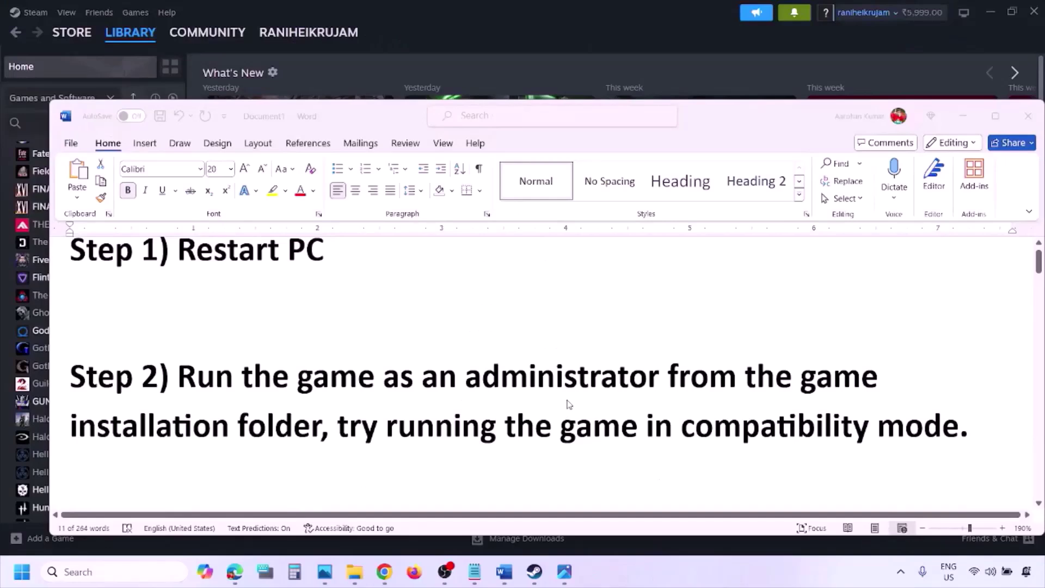
# - Review the Word note on verifying the game files and the 0.png screenshot of the game's Properties option in Steam
pyautogui.scroll(-5, 568, 404)
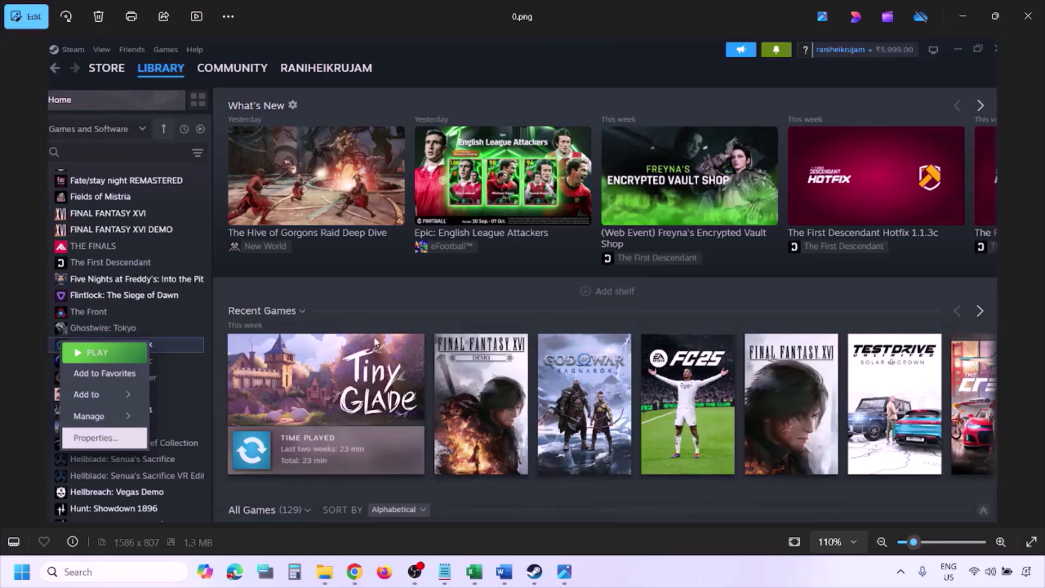
pyautogui.scroll(-1, 375, 342)
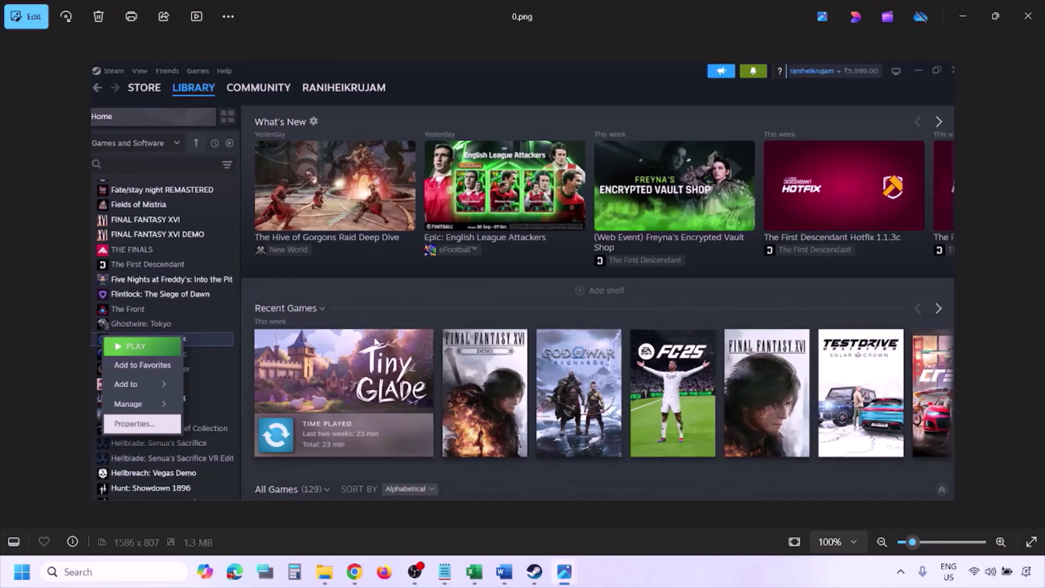
pyautogui.press('Right')
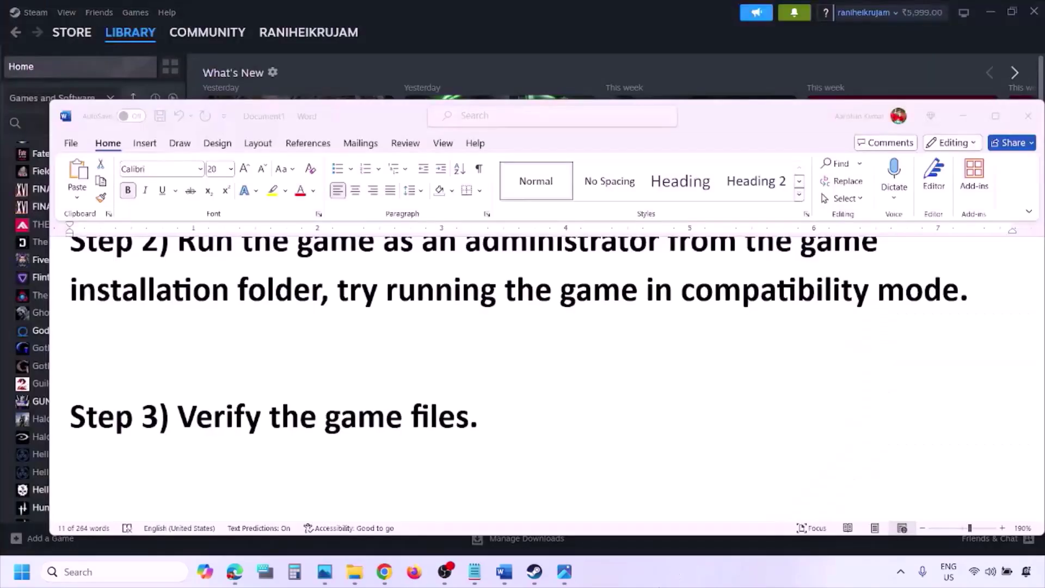
# - Read step 4 of the Word notes about allowing the game exe file and highlight "Windows Security"
pyautogui.scroll(-5, 555, 504)
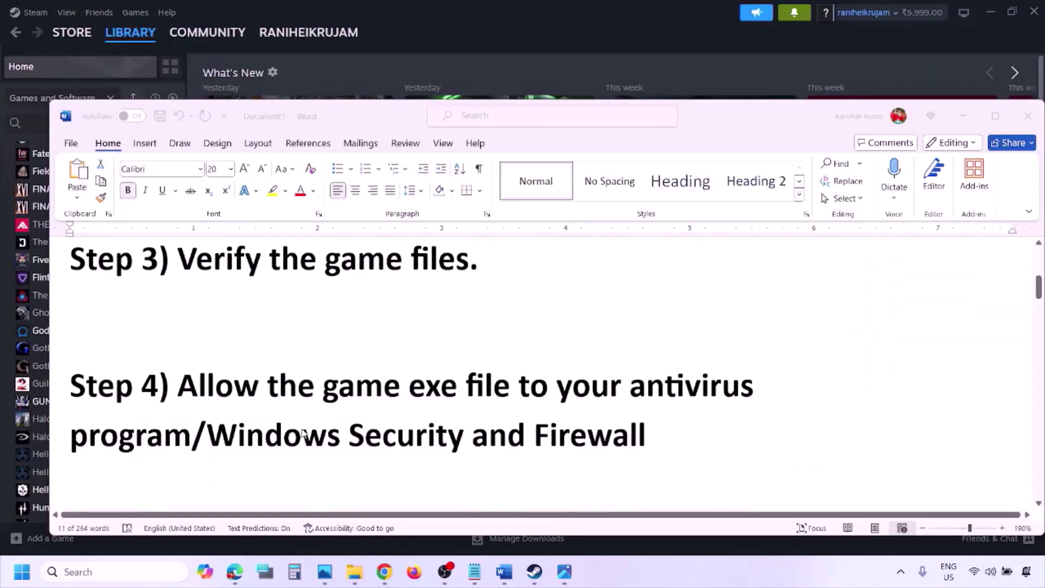
pyautogui.click(192, 434)
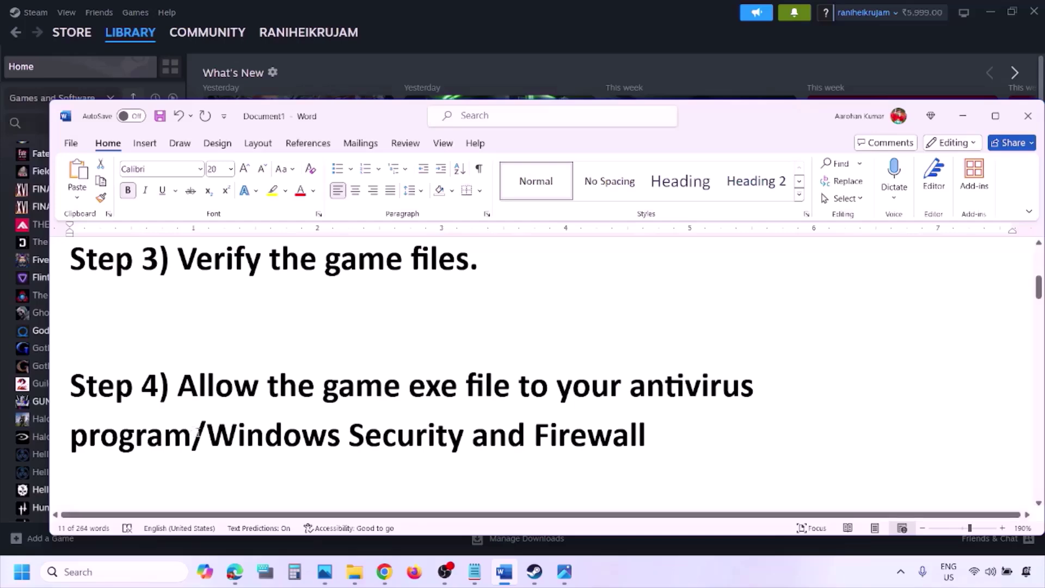
pyautogui.moveTo(211, 434); pyautogui.dragTo(471, 436)
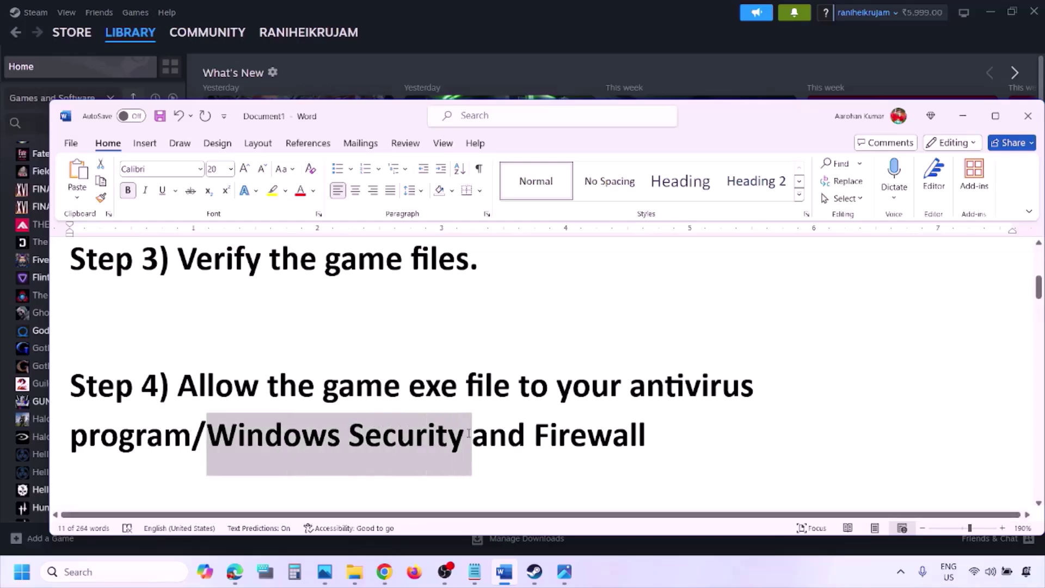
# - Switch to Windows Settings and open Virus & threat protection from the Windows Security page under Privacy & security
pyautogui.click(694, 583)
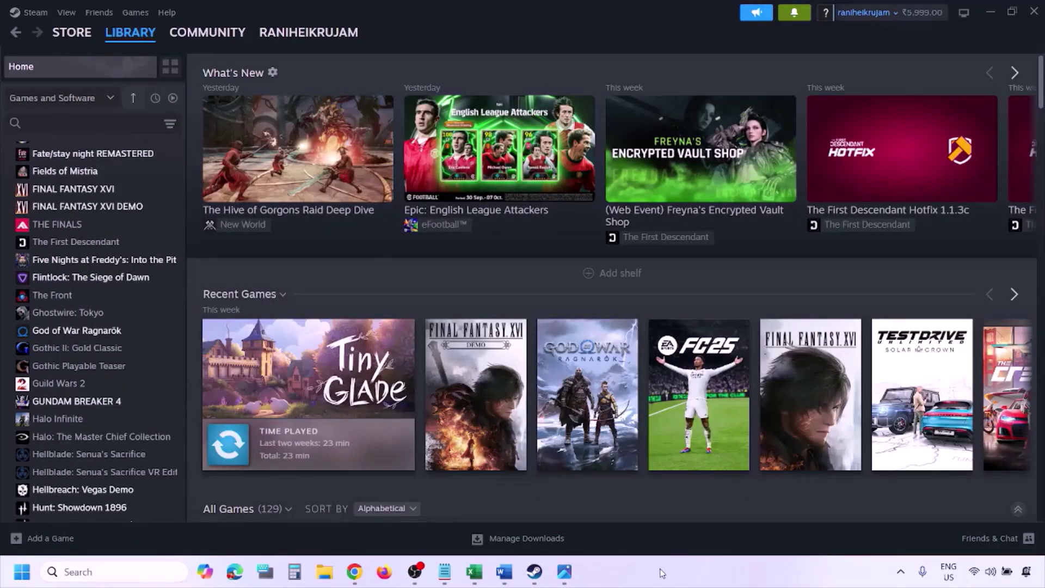
pyautogui.press('super+i')
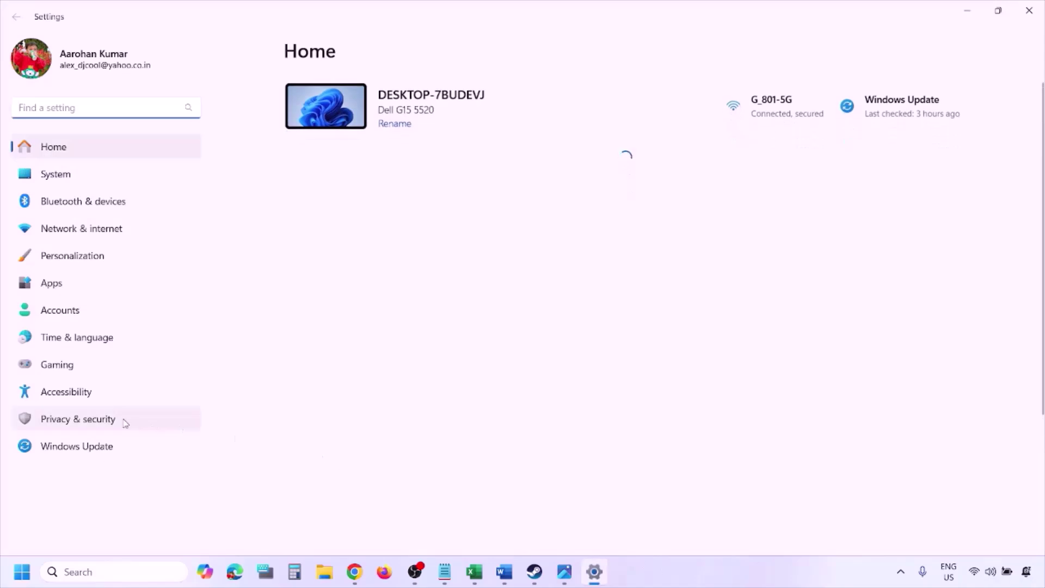
pyautogui.click(109, 427)
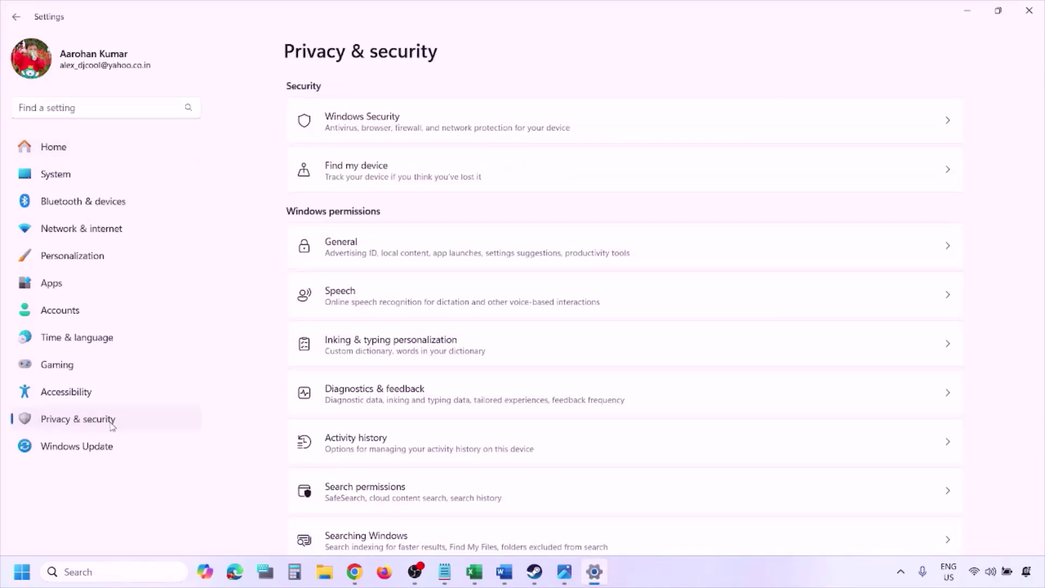
pyautogui.click(378, 130)
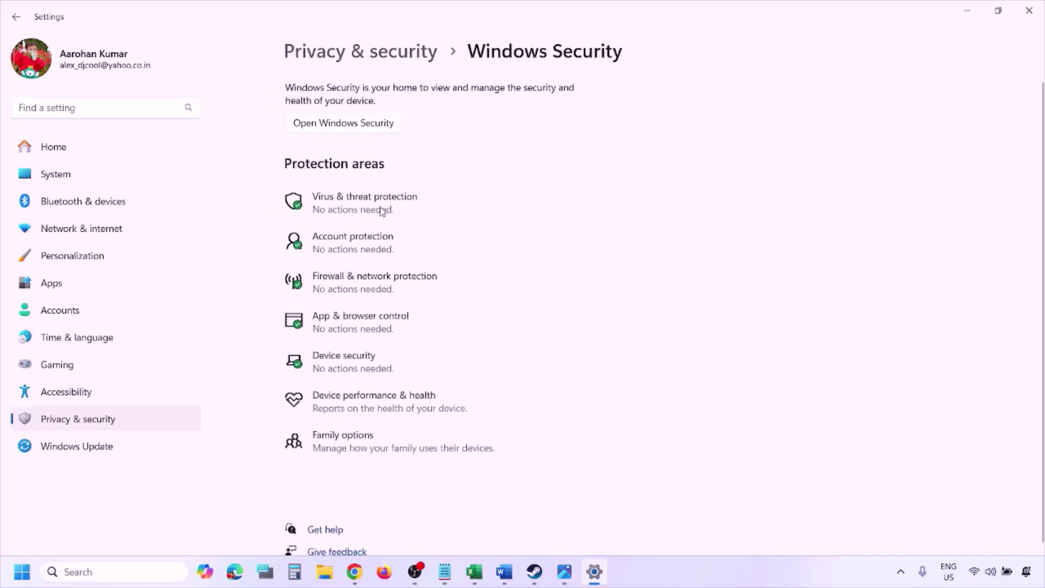
pyautogui.click(382, 212)
pyautogui.scroll(-4, 399, 379)
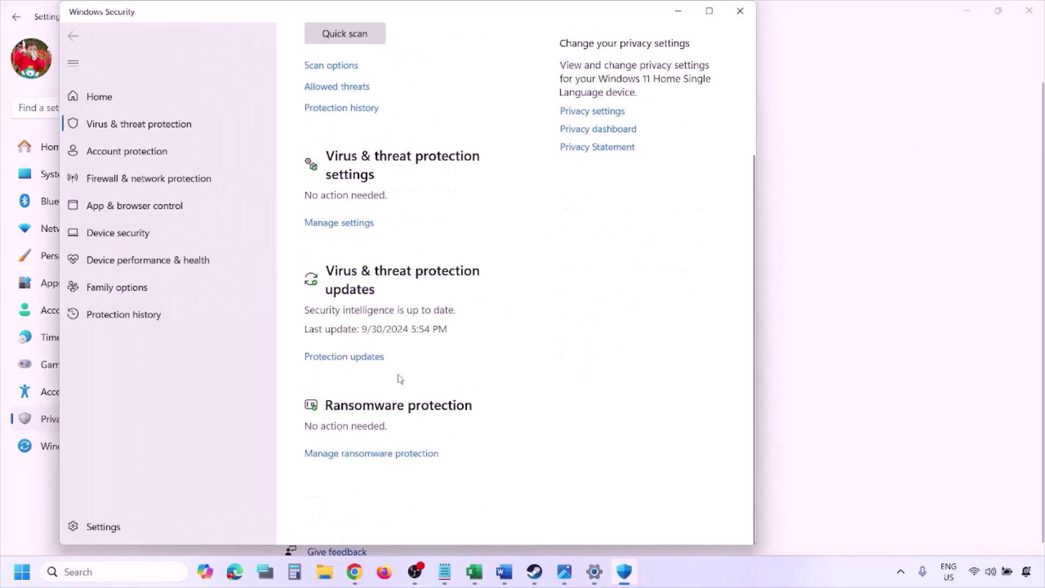
# - Open Ransomware protection and go to the list of apps allowed through Controlled folder access
pyautogui.scroll(2, 401, 379)
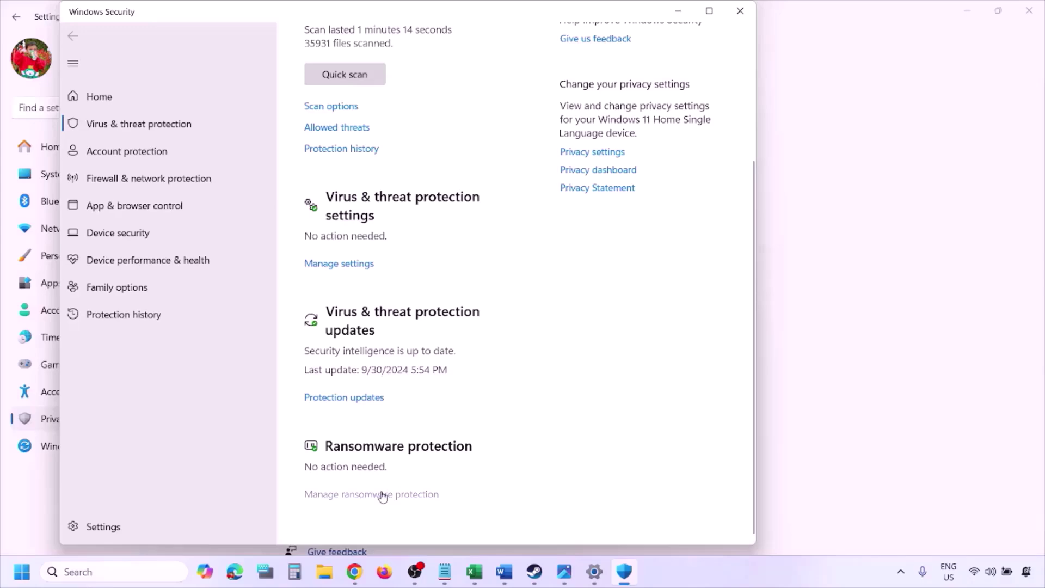
pyautogui.click(383, 495)
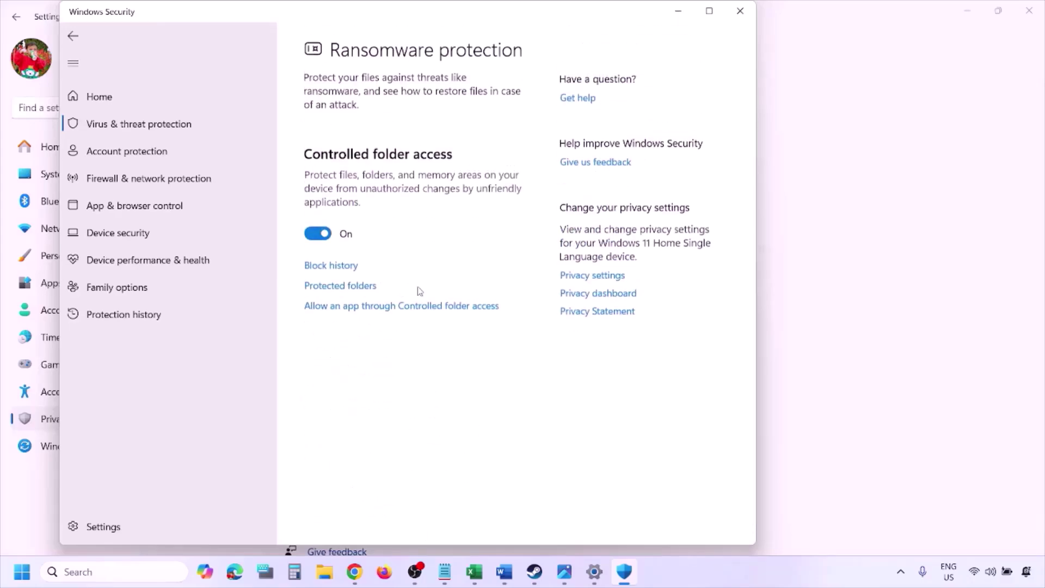
pyautogui.click(397, 307)
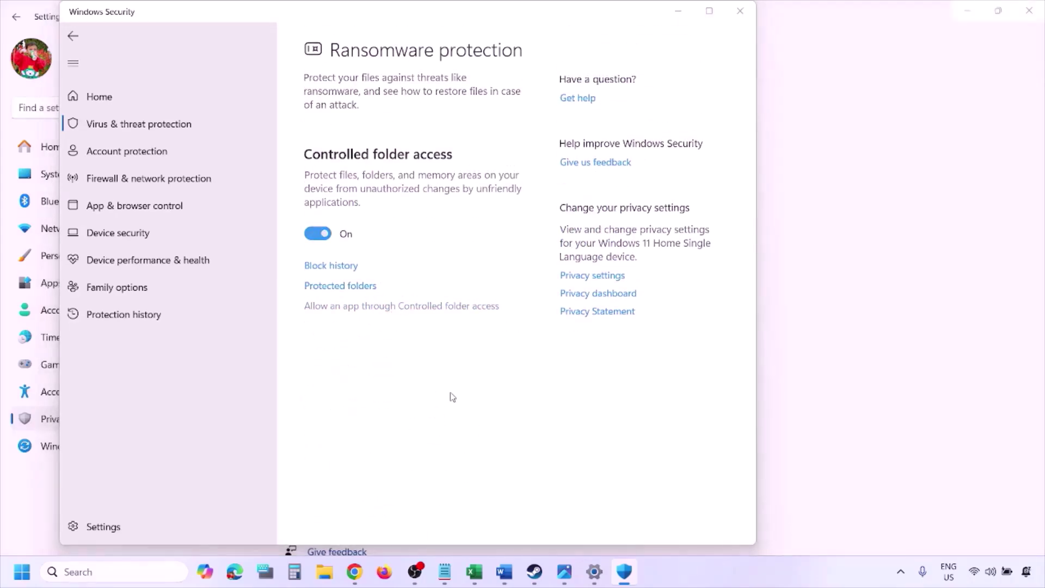
pyautogui.scroll(3, 385, 154)
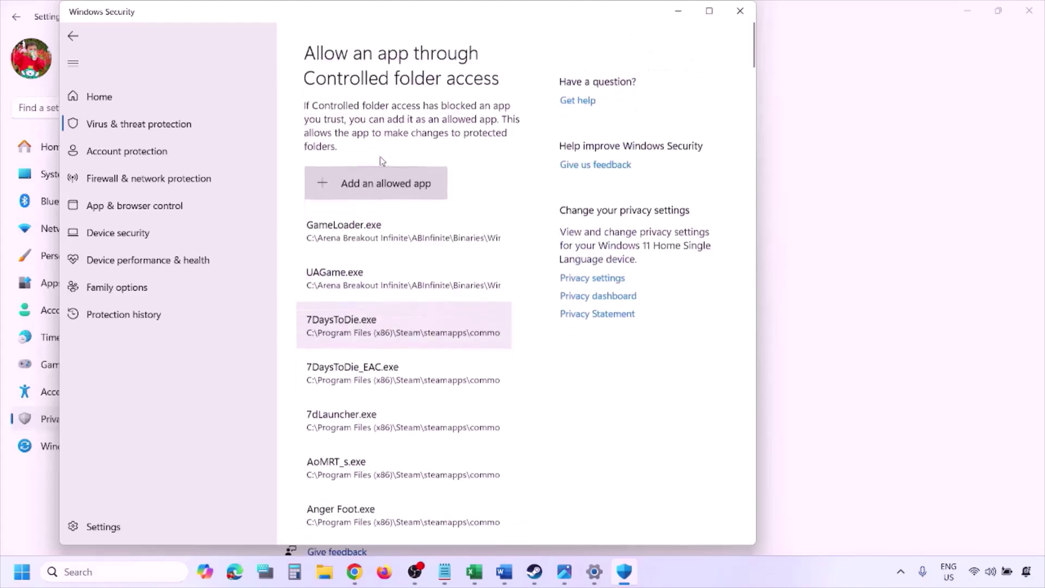
# - Browse all apps for an allowed app in C:\Program Files (x86)\Steam\steamapps and cancel the file selection
pyautogui.click(386, 185)
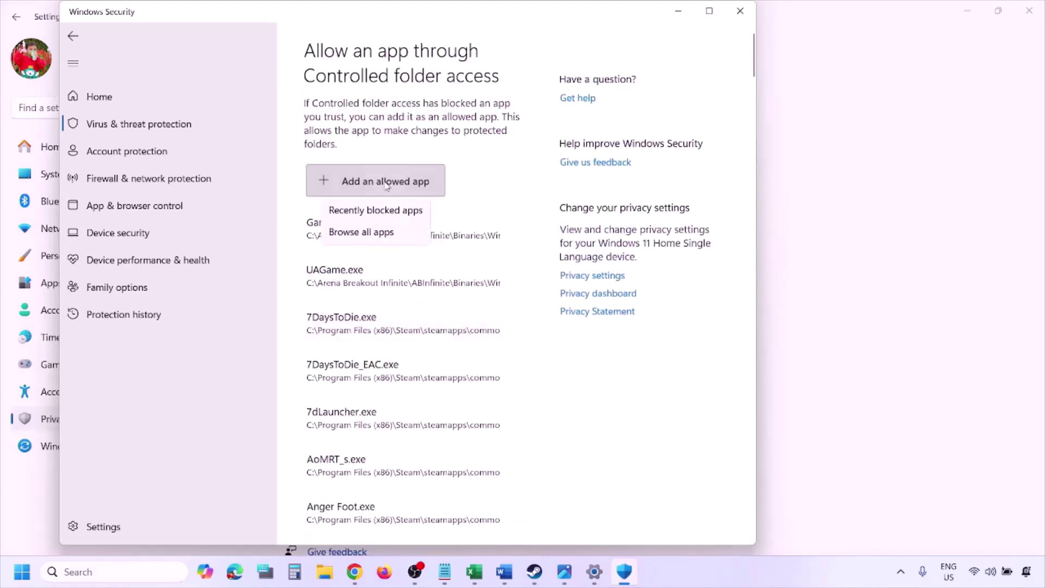
pyautogui.click(393, 237)
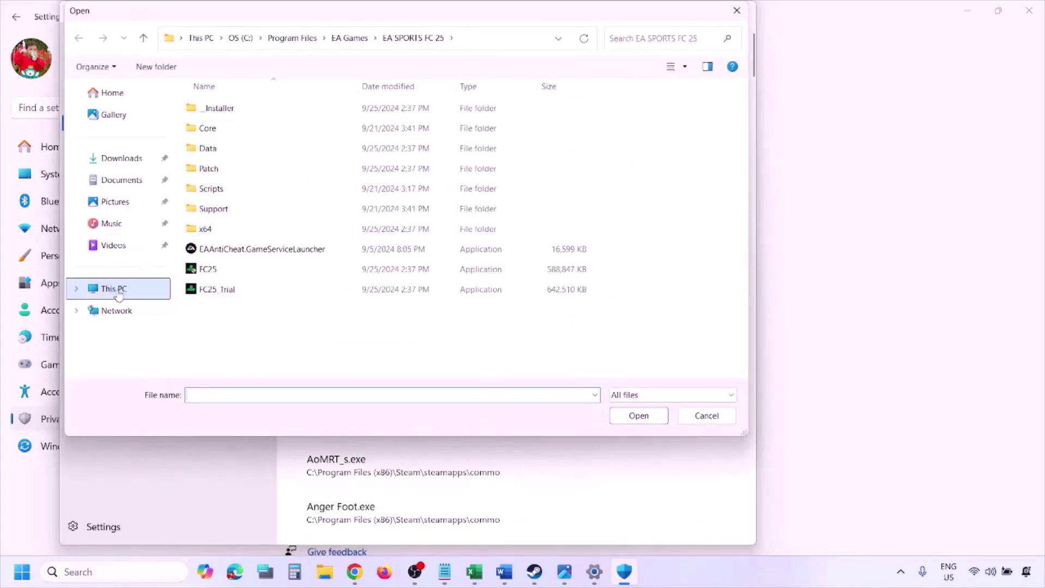
pyautogui.click(113, 288)
pyautogui.click(272, 124)
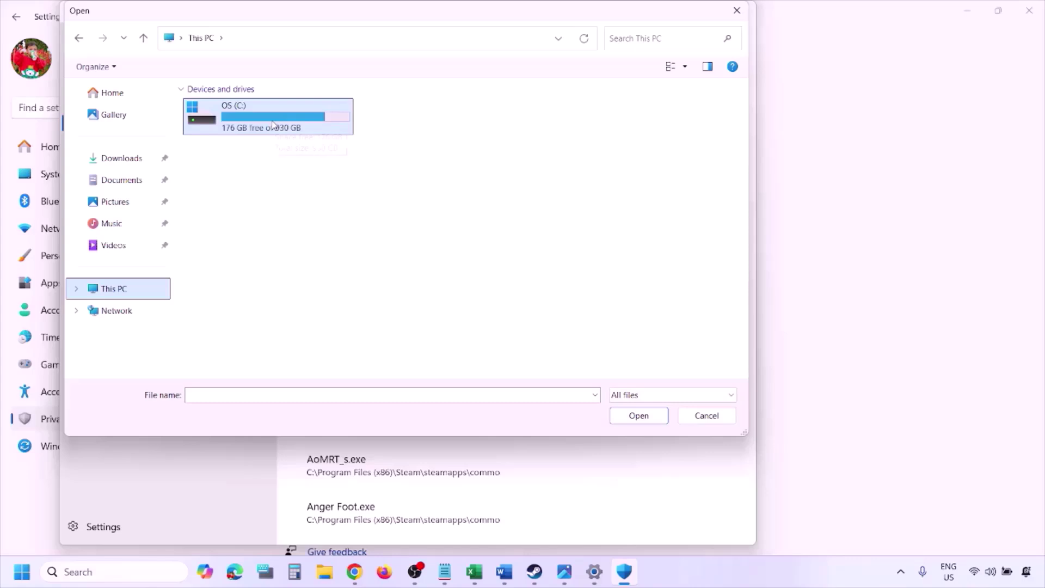
pyautogui.doubleClick(272, 124)
pyautogui.scroll(-3, 272, 125)
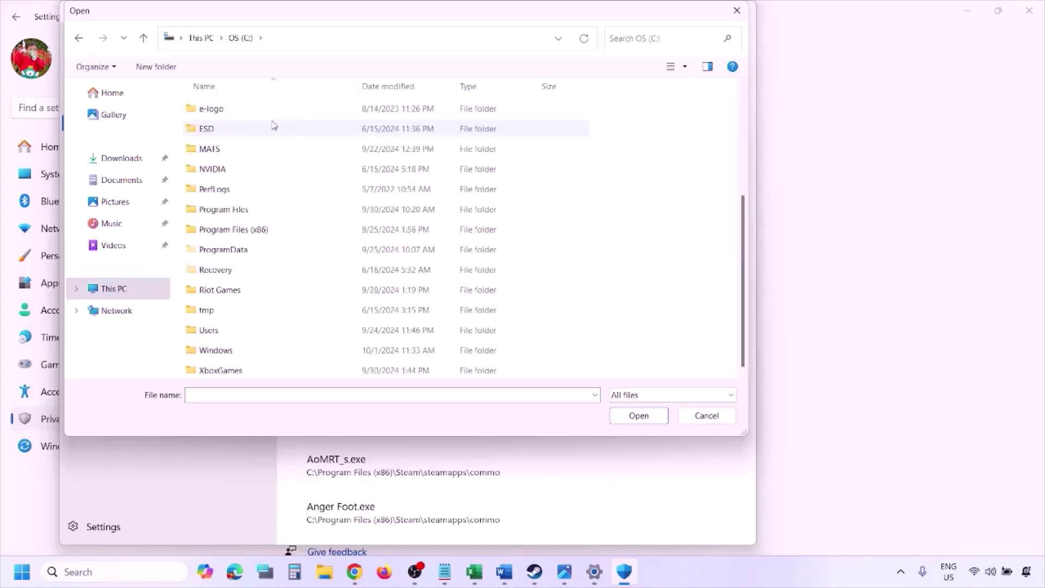
pyautogui.doubleClick(262, 229)
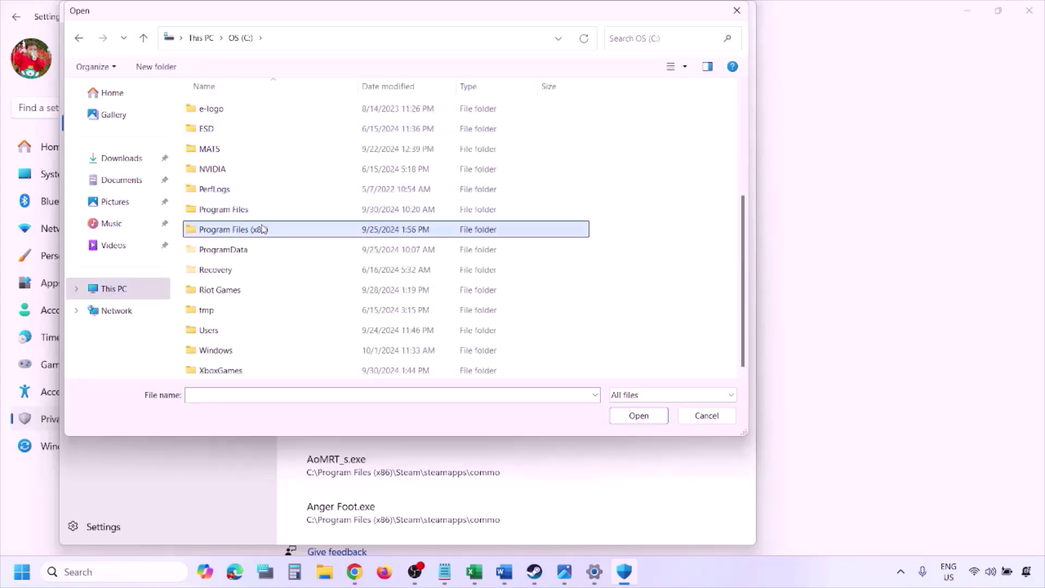
pyautogui.scroll(-4, 263, 228)
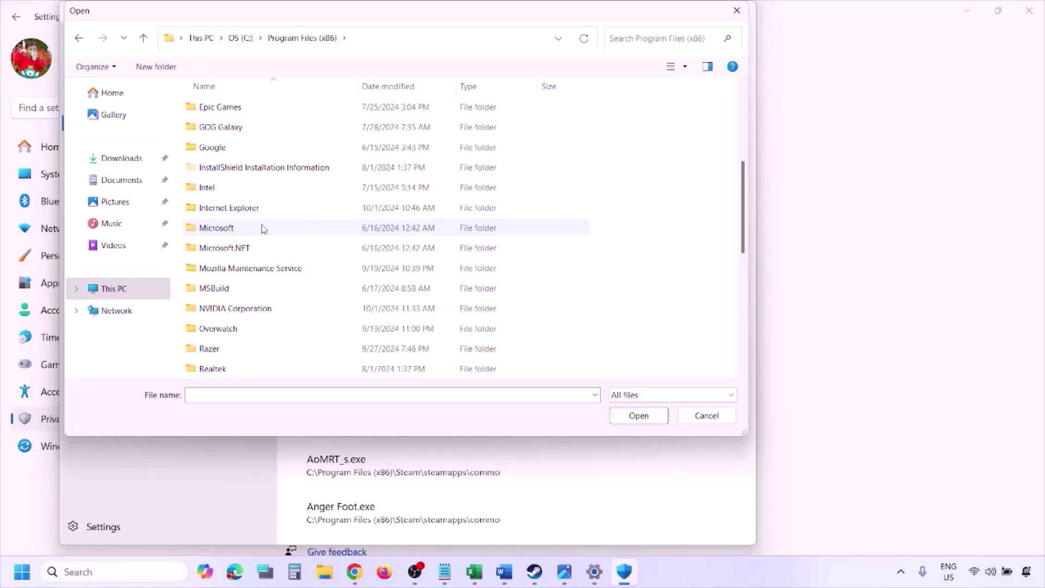
pyautogui.scroll(-4, 264, 229)
pyautogui.doubleClick(234, 188)
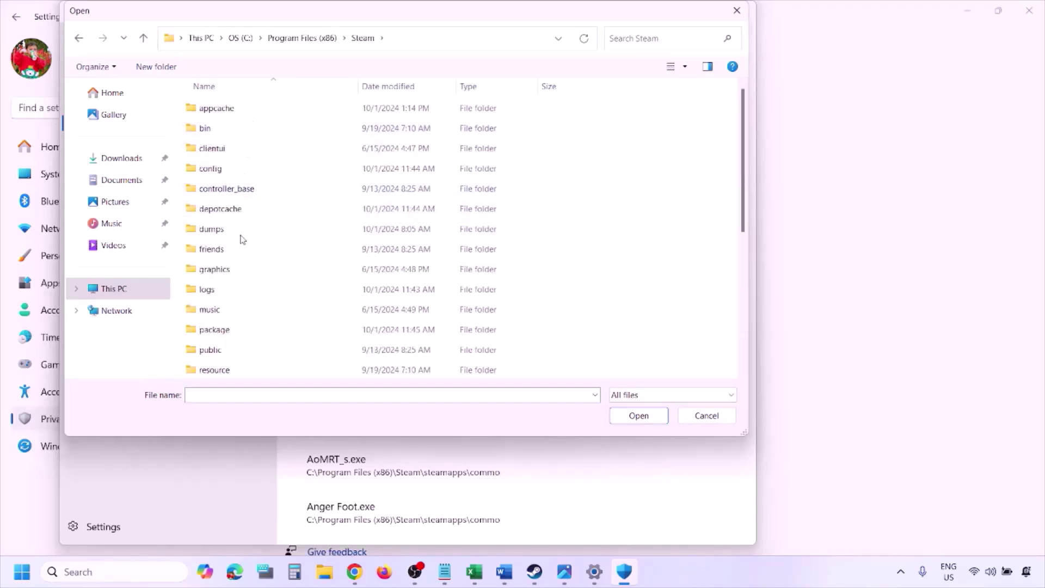
pyautogui.scroll(-4, 243, 240)
pyautogui.doubleClick(238, 209)
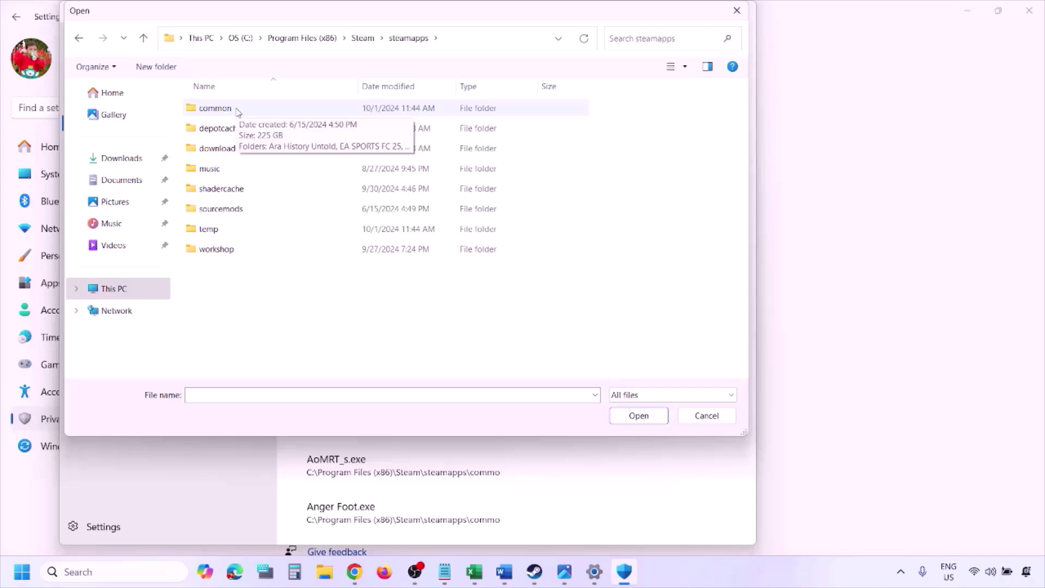
pyautogui.click(703, 423)
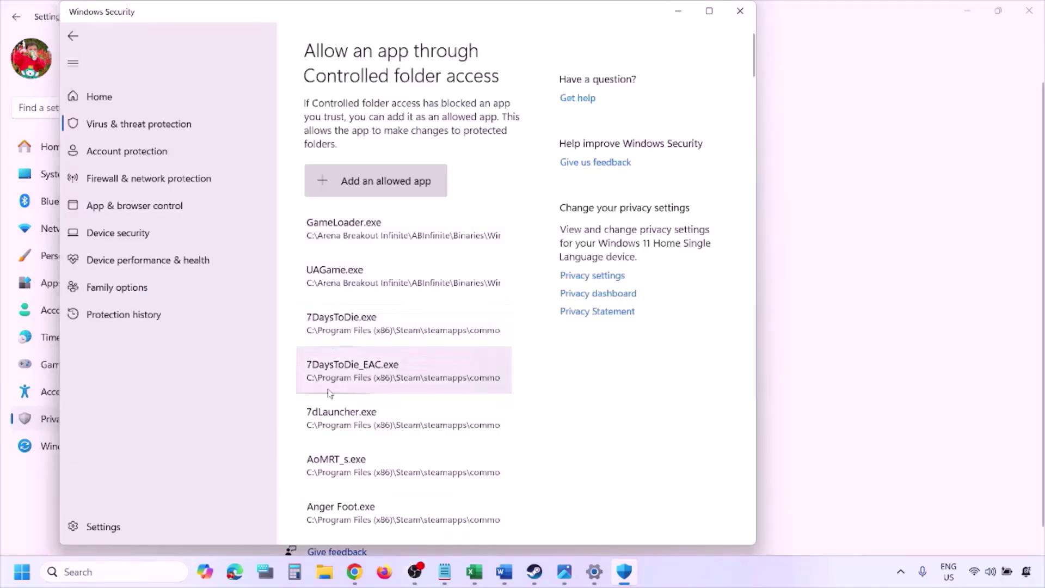
# - Switch to Control Panel and open the Windows Defender Firewall list of allowed apps under System and Security
pyautogui.click(108, 572)
pyautogui.write('ontrol')
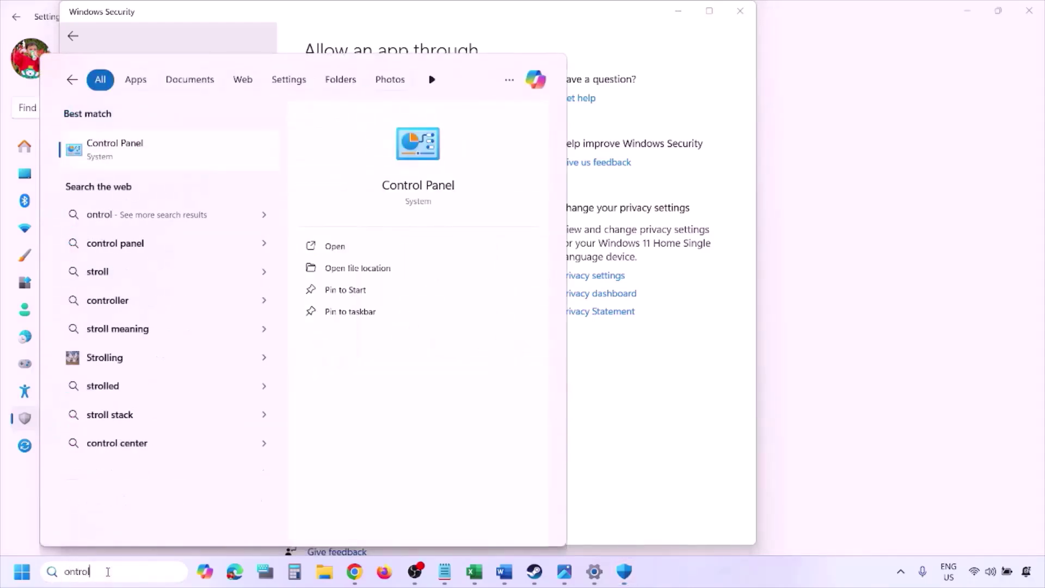
pyautogui.press('Return')
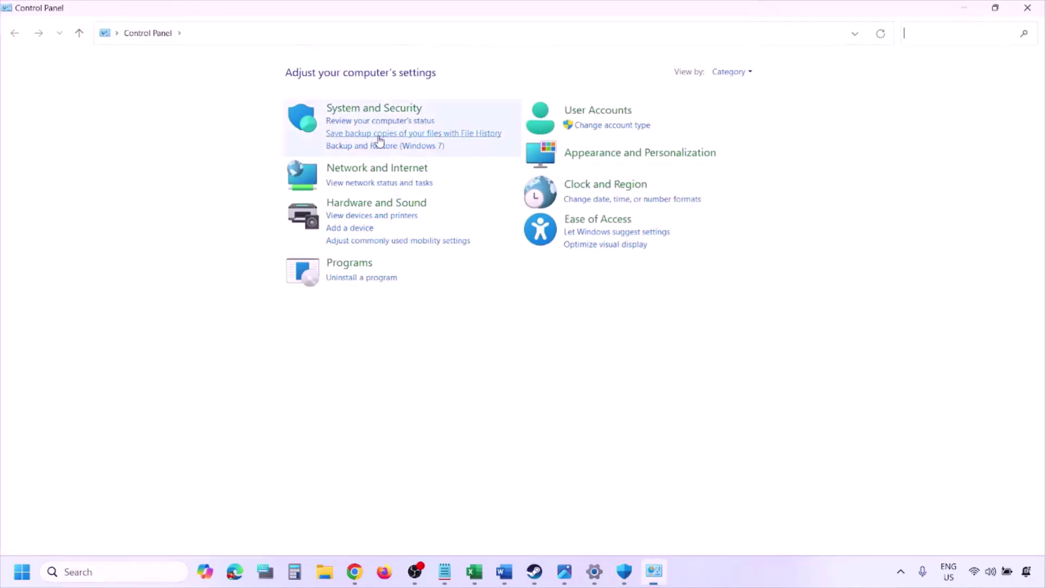
pyautogui.click(360, 108)
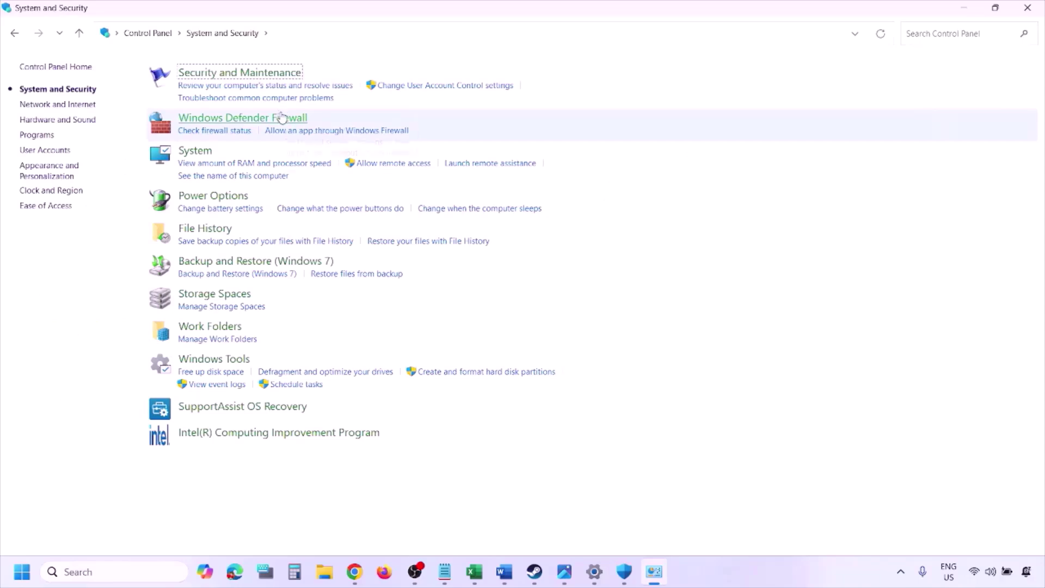
pyautogui.click(287, 118)
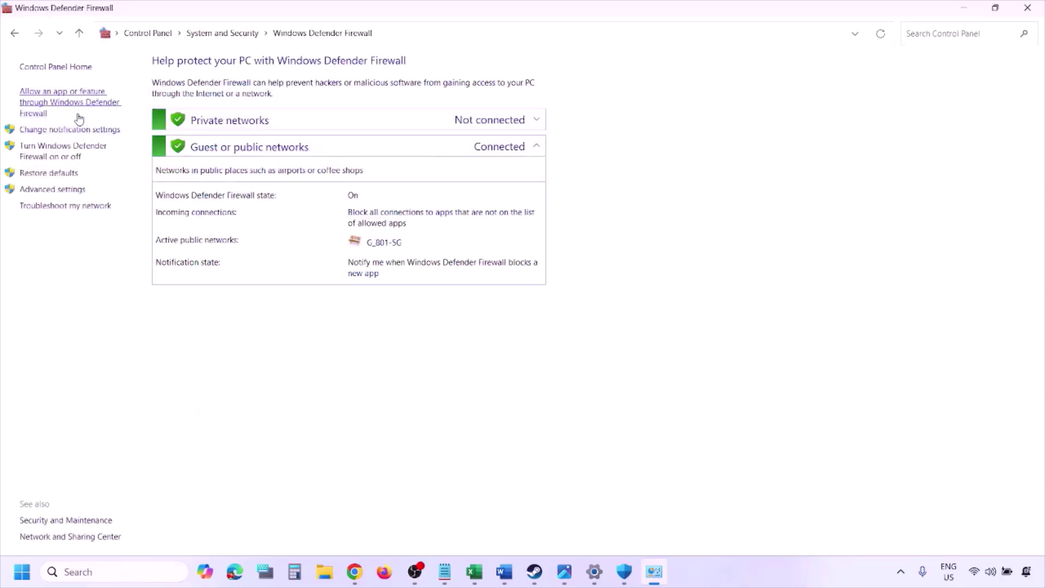
pyautogui.click(71, 101)
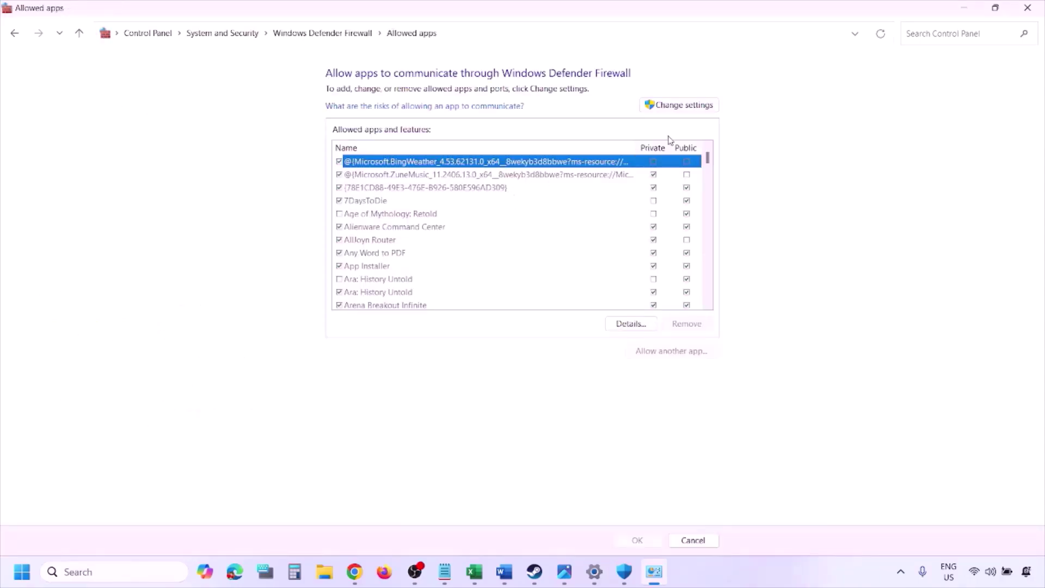
# - Unlock the firewall's allowed-apps settings, browse This PC for another app to allow, cancel the addition and close the window
pyautogui.click(702, 104)
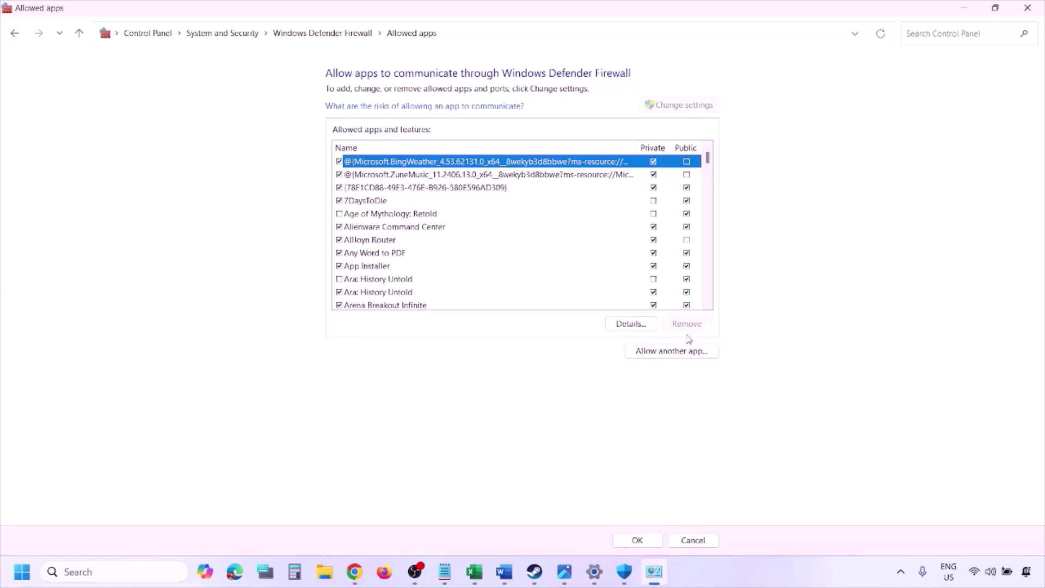
pyautogui.click(673, 351)
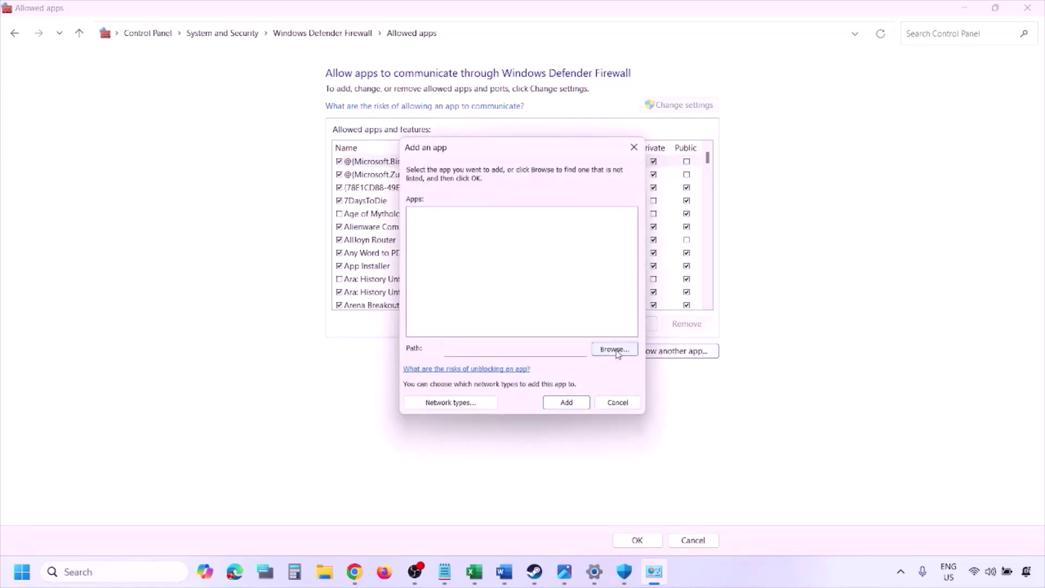
pyautogui.click(618, 353)
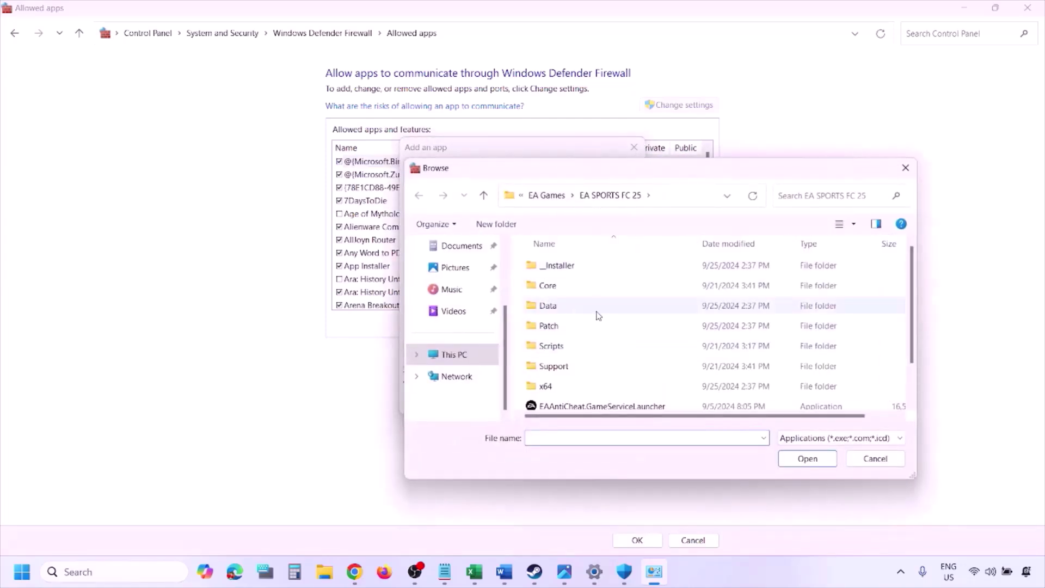
pyautogui.click(480, 359)
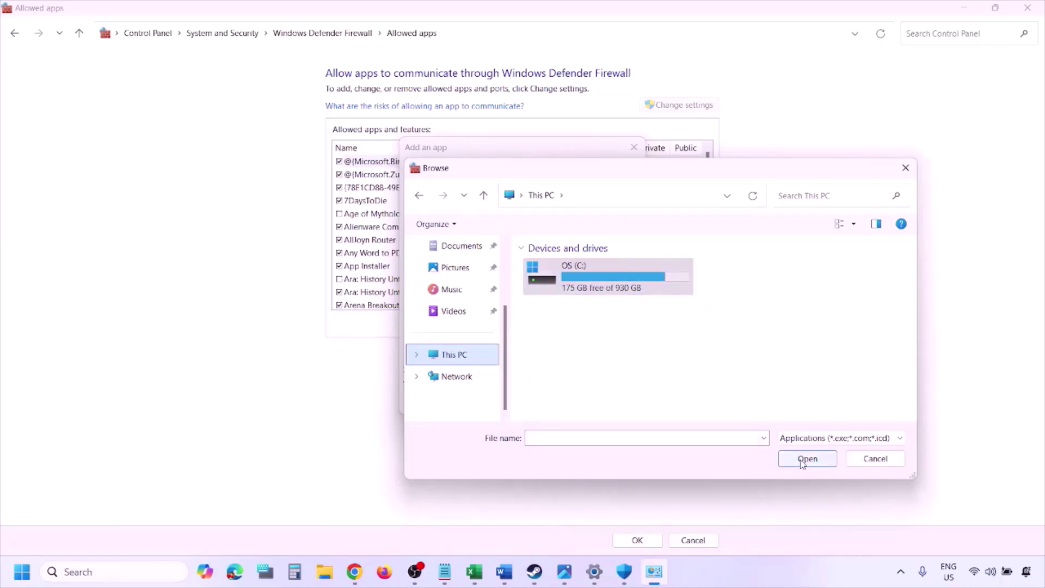
pyautogui.click(875, 459)
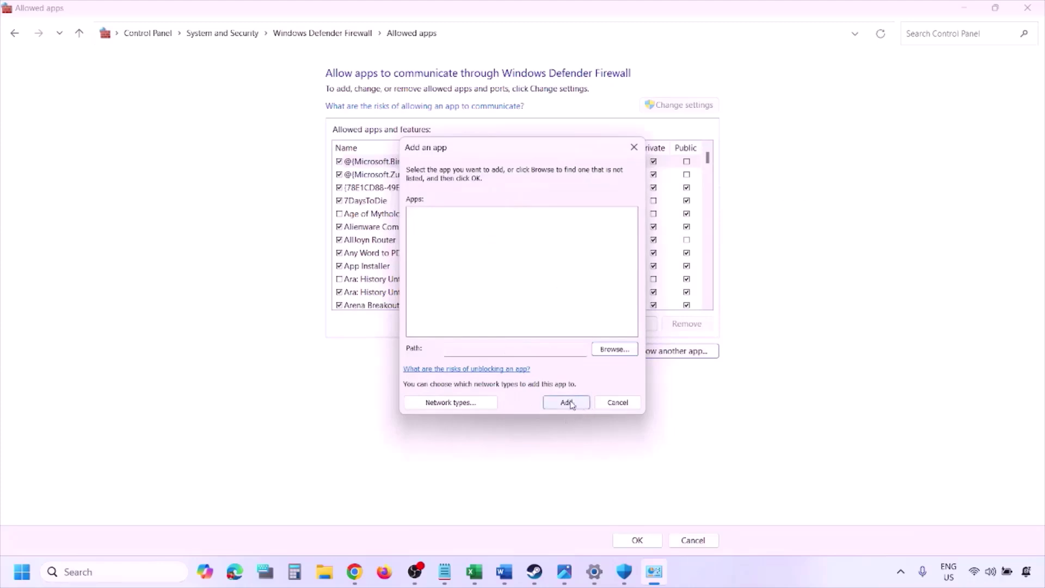
pyautogui.click(610, 404)
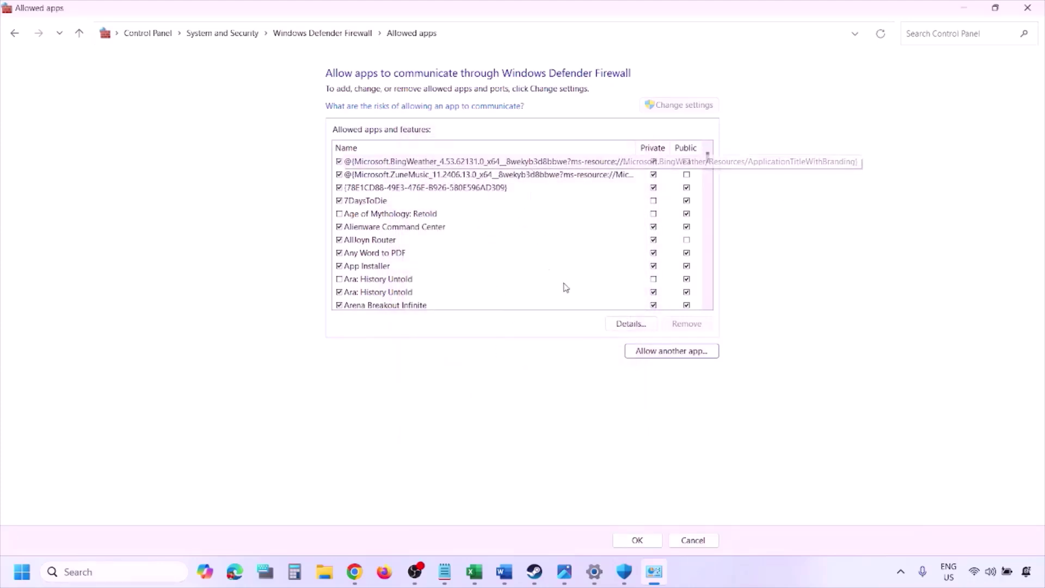
pyautogui.click(1028, 7)
# - Read step 5 of the Word notes on a clean graphics driver installation and highlight parts of the NVIDIA and AMD links
pyautogui.click(772, 576)
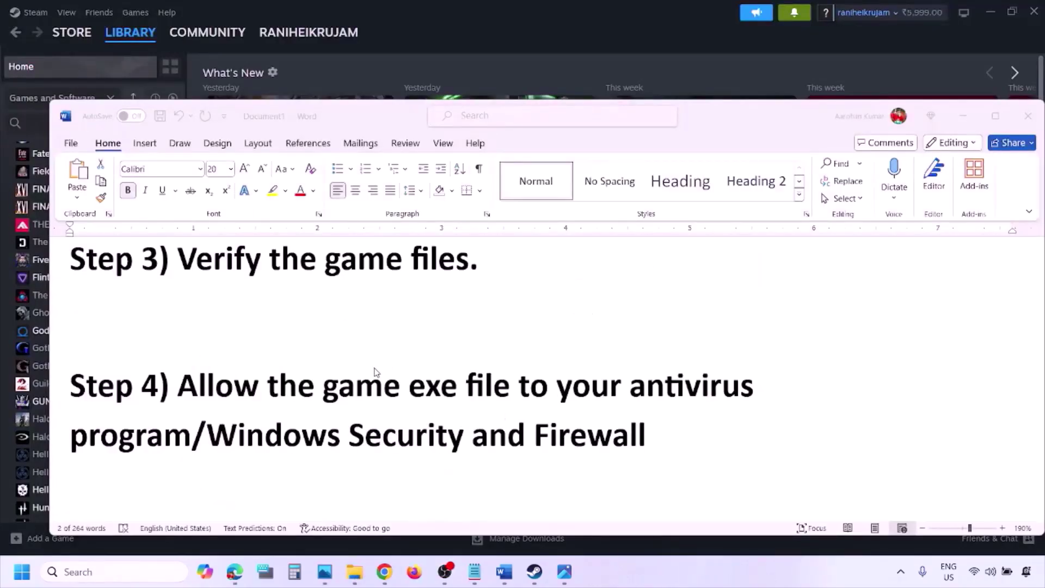
pyautogui.scroll(-3, 376, 372)
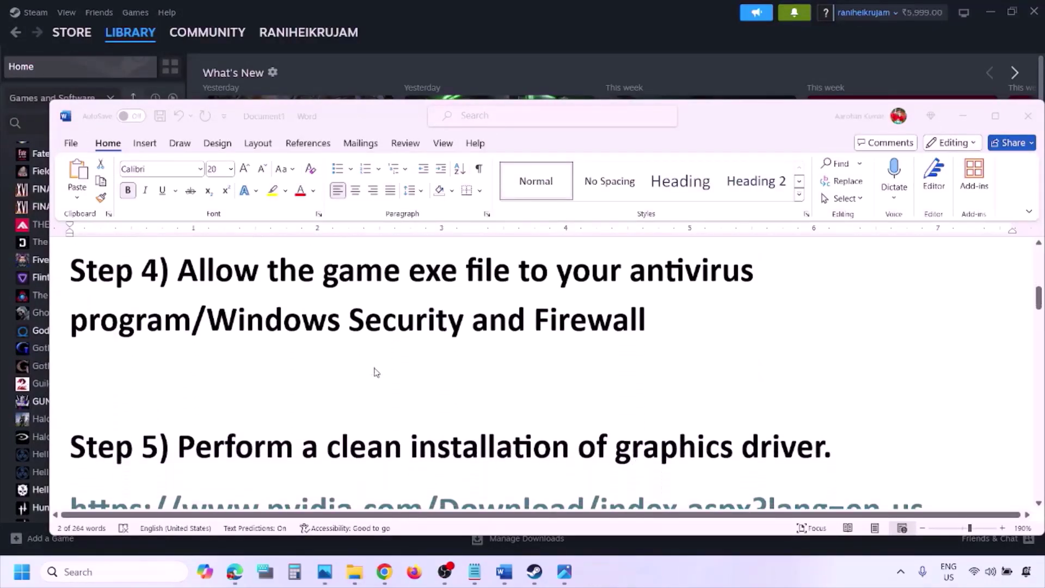
pyautogui.scroll(-3, 359, 376)
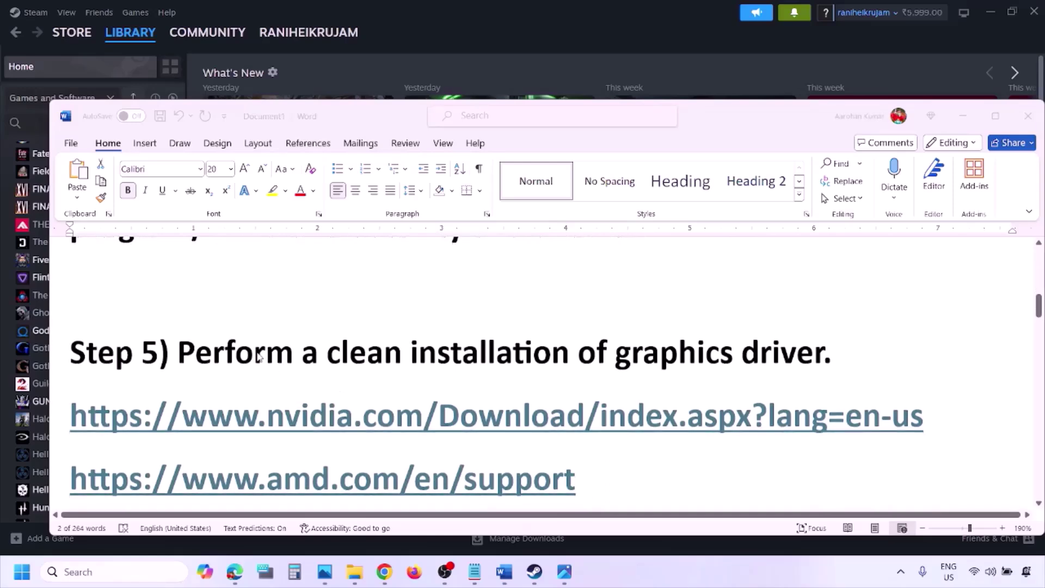
pyautogui.doubleClick(259, 357)
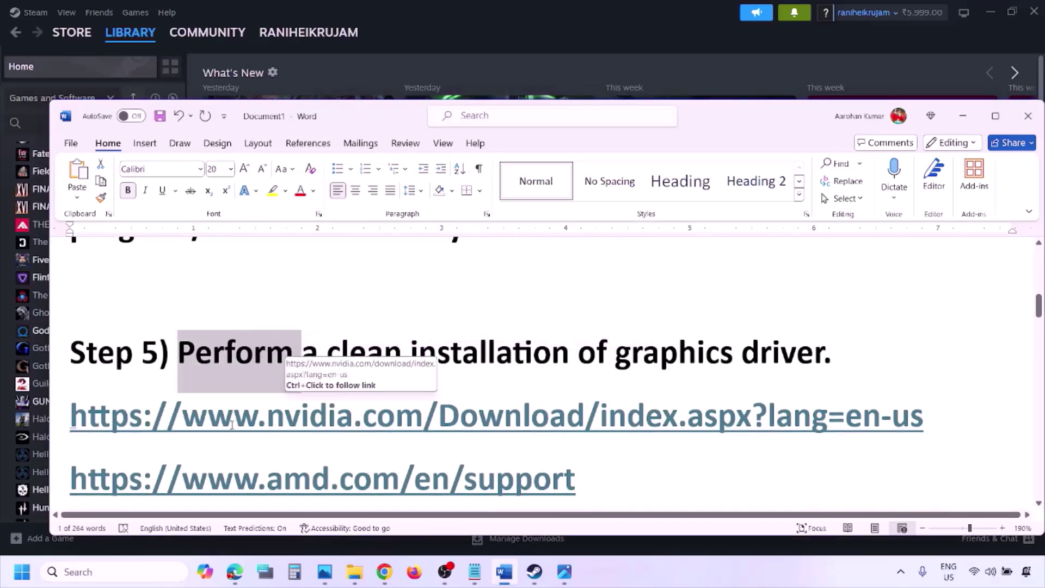
pyautogui.moveTo(232, 425); pyautogui.dragTo(377, 420)
pyautogui.scroll(-1, 376, 419)
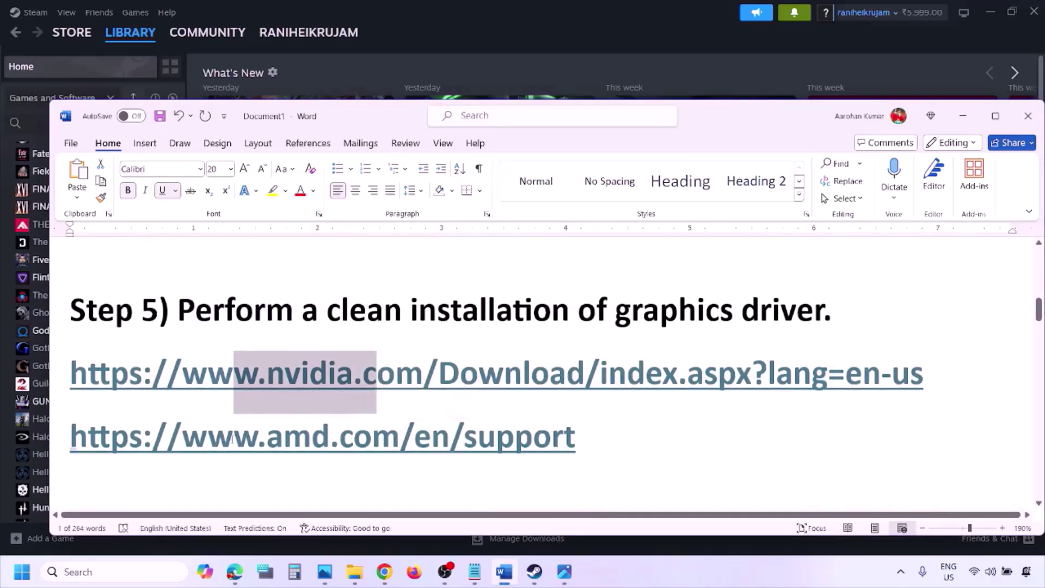
pyautogui.moveTo(233, 438); pyautogui.dragTo(549, 436)
# - Switch to the NVIDIA drivers page in Chrome and search manually for the GeForce RTX 3050 Laptop GPU driver for Windows 11
pyautogui.click(687, 563)
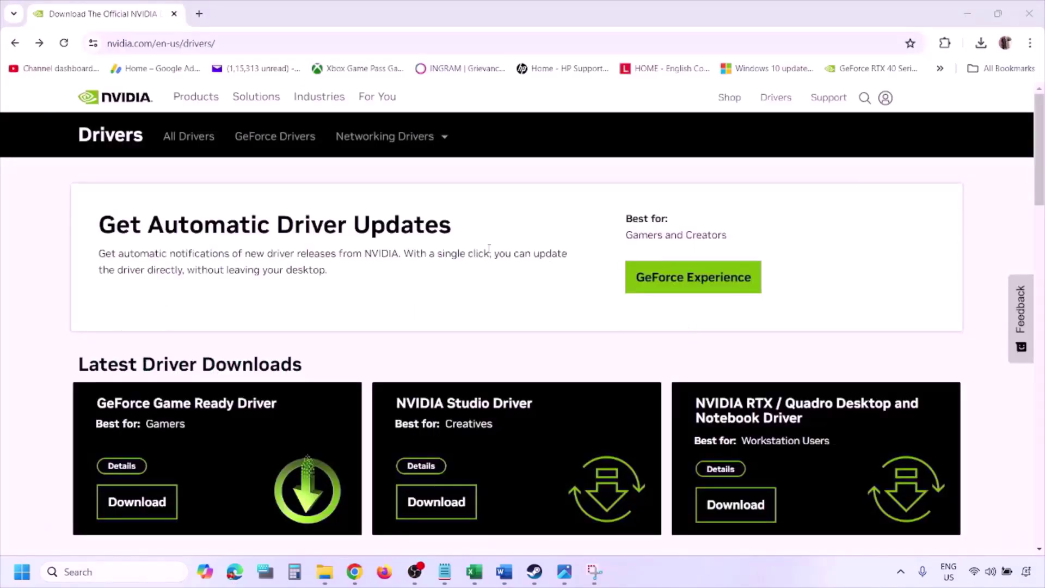
pyautogui.scroll(-7, 243, 332)
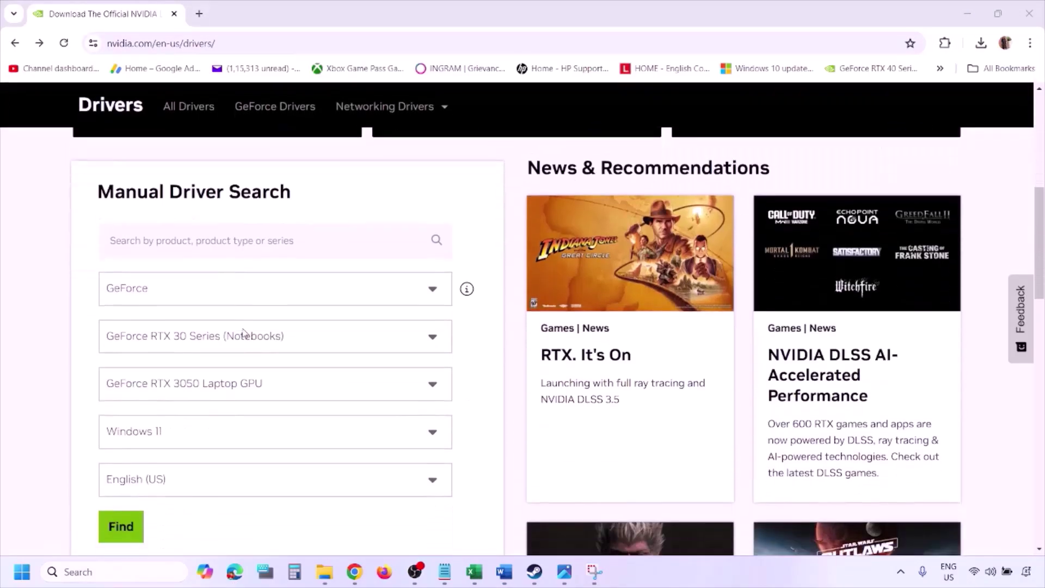
pyautogui.scroll(-1, 244, 332)
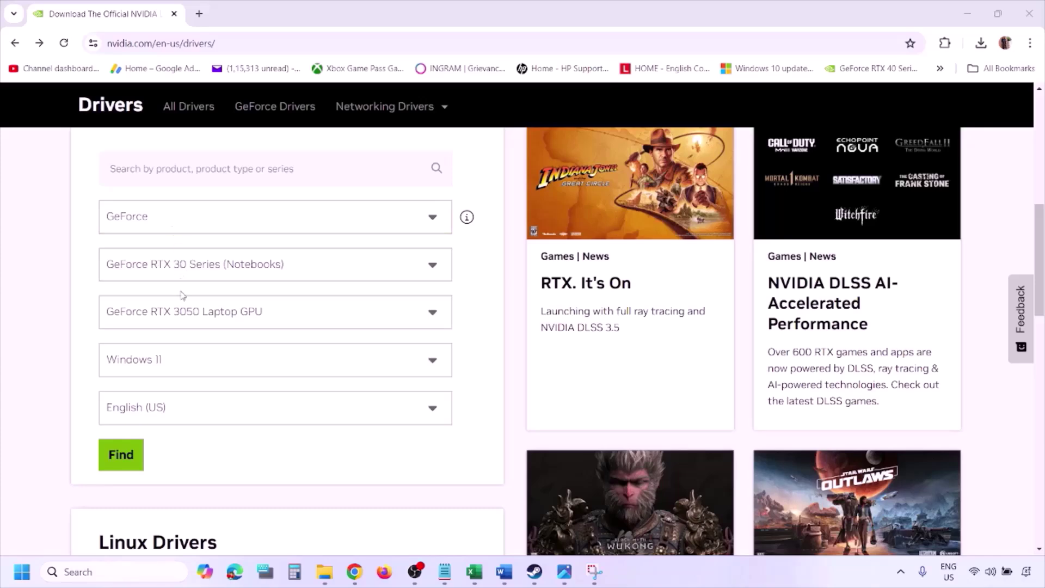
pyautogui.click(173, 365)
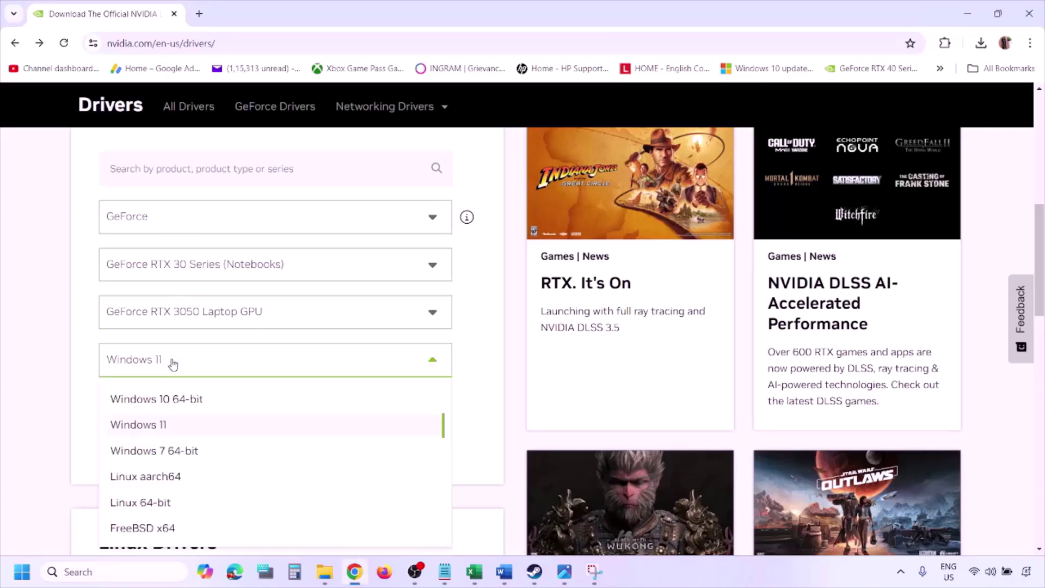
pyautogui.click(151, 428)
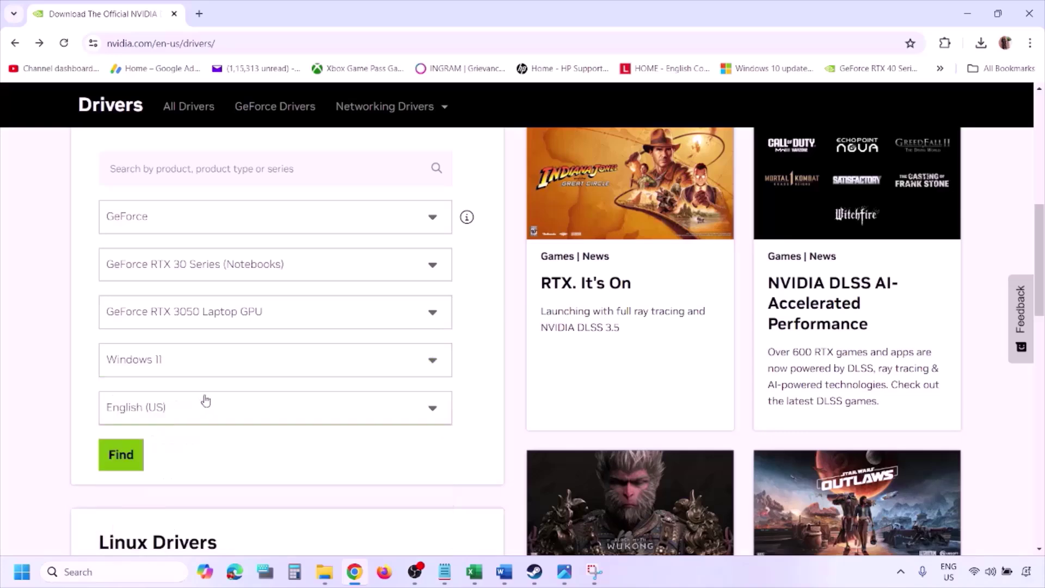
pyautogui.click(122, 457)
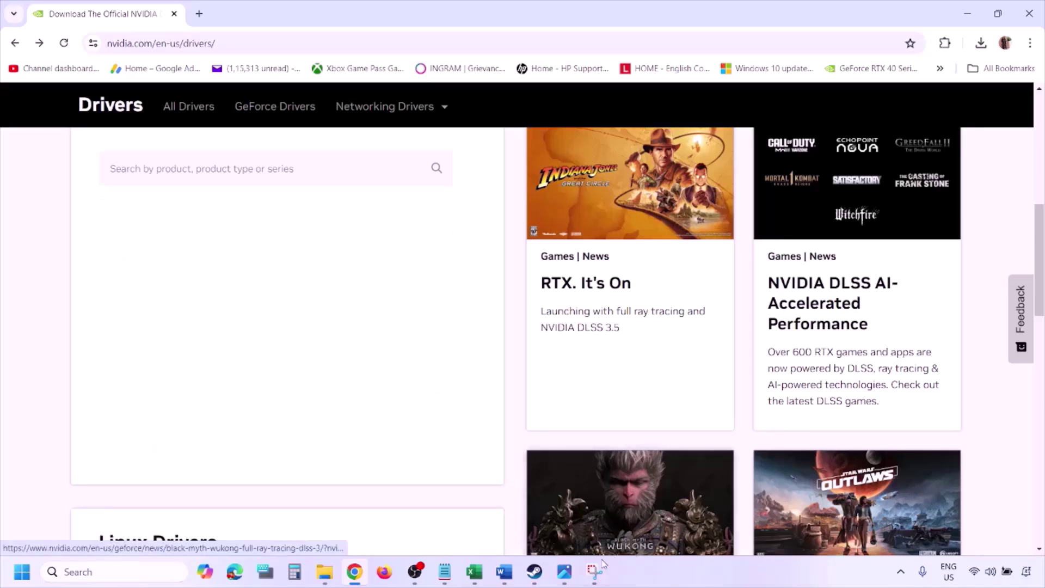
# - Switch to Photos and review the NVIDIA driver screenshots from 1.png through the clean installation options in 5.png
pyautogui.click(565, 576)
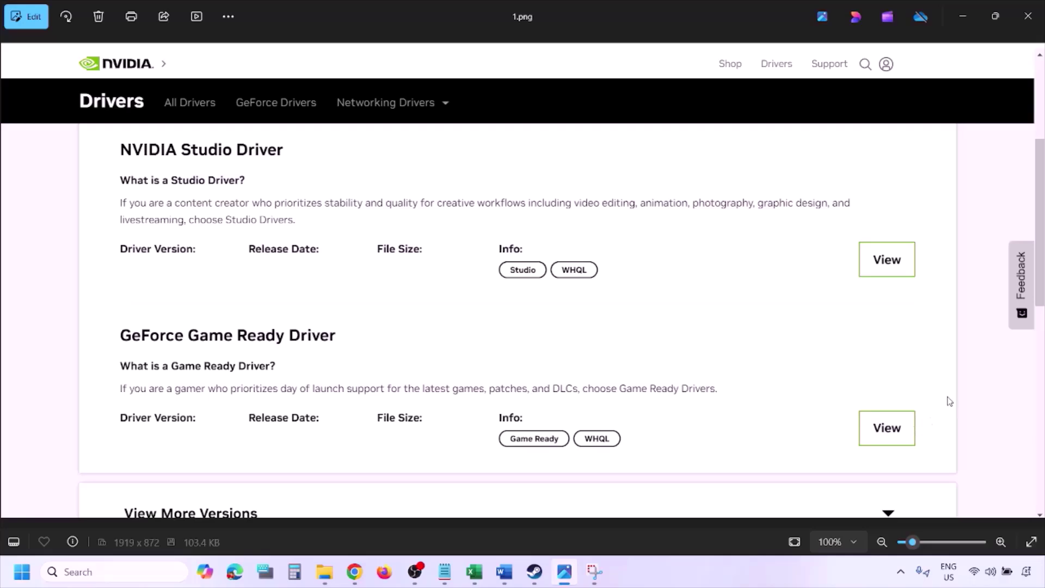
pyautogui.press('Right')
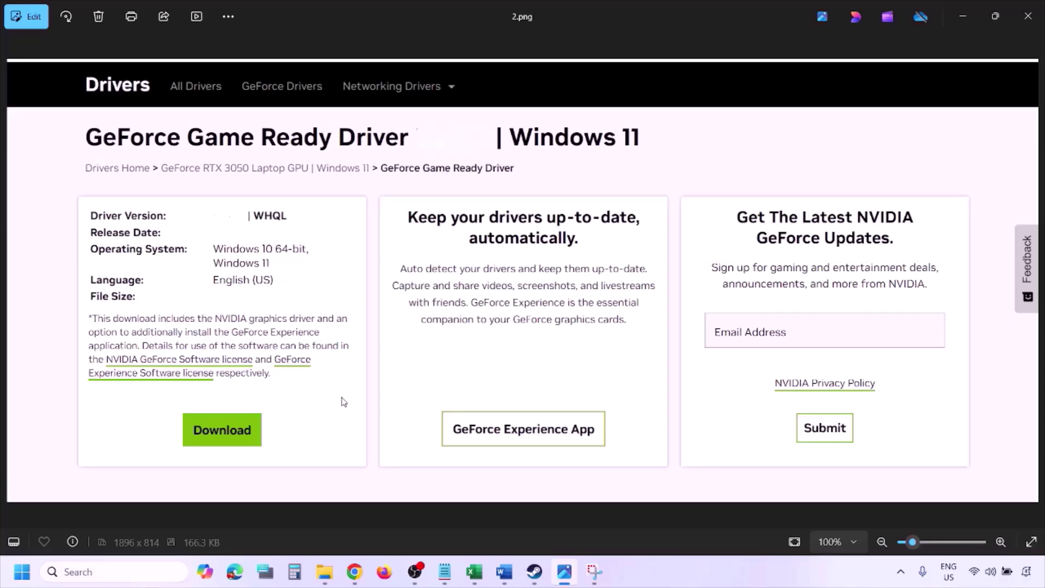
pyautogui.press('Right')
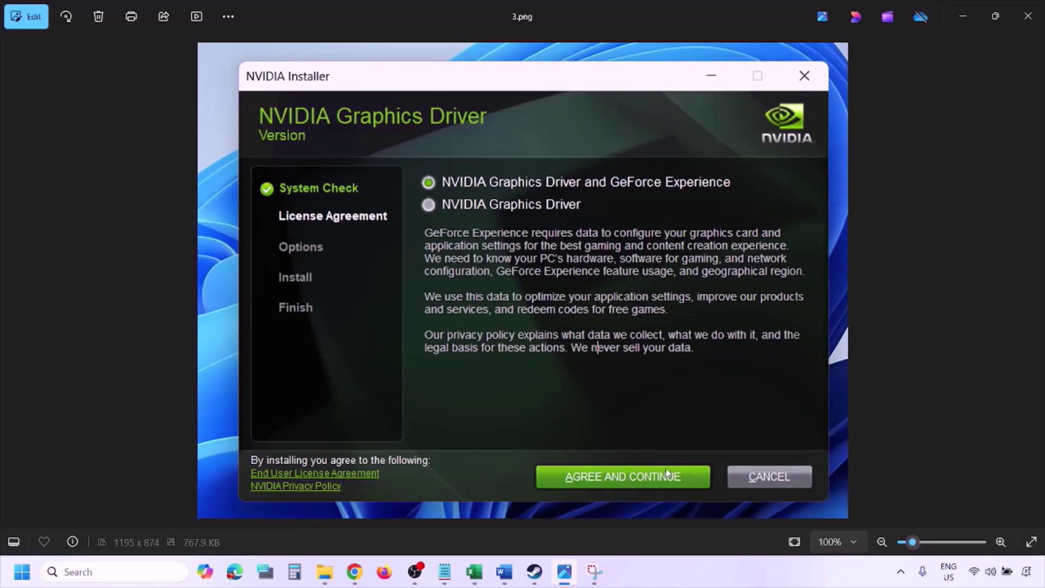
pyautogui.press('Right')
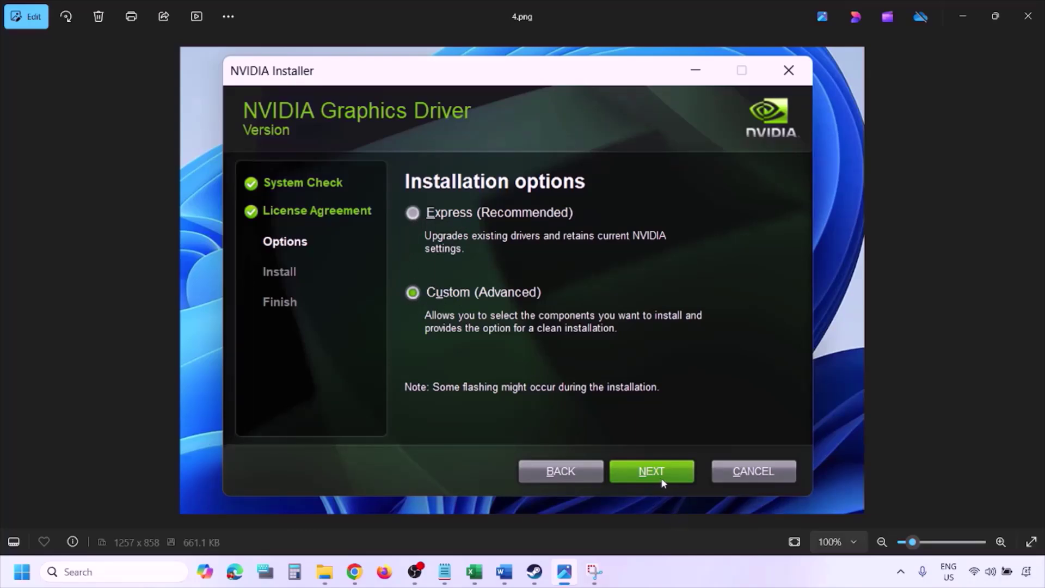
pyautogui.press('Right')
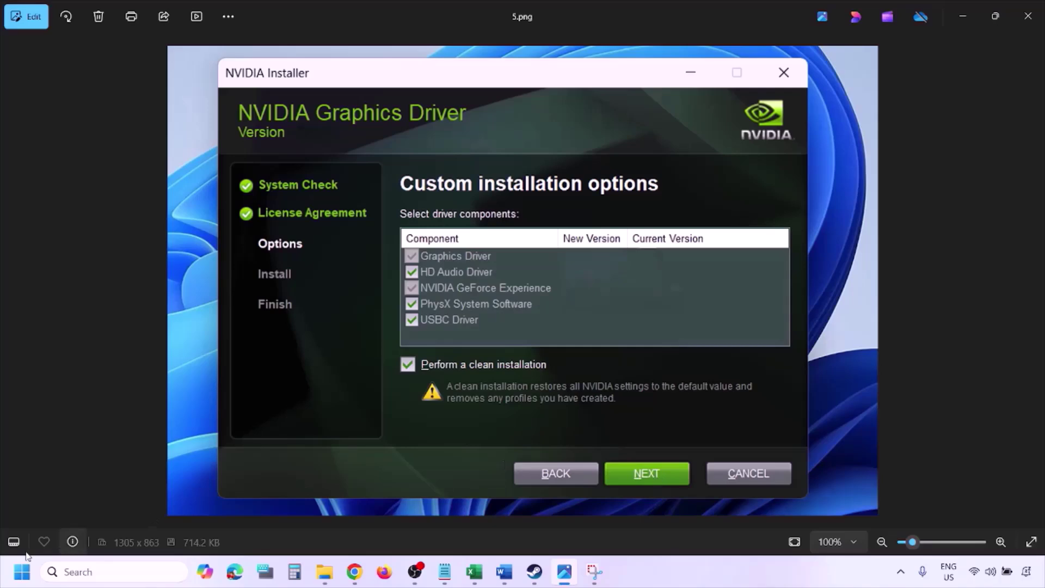
# - Bring up the Windows power options for restarting the computer after the driver installation
pyautogui.click(22, 572)
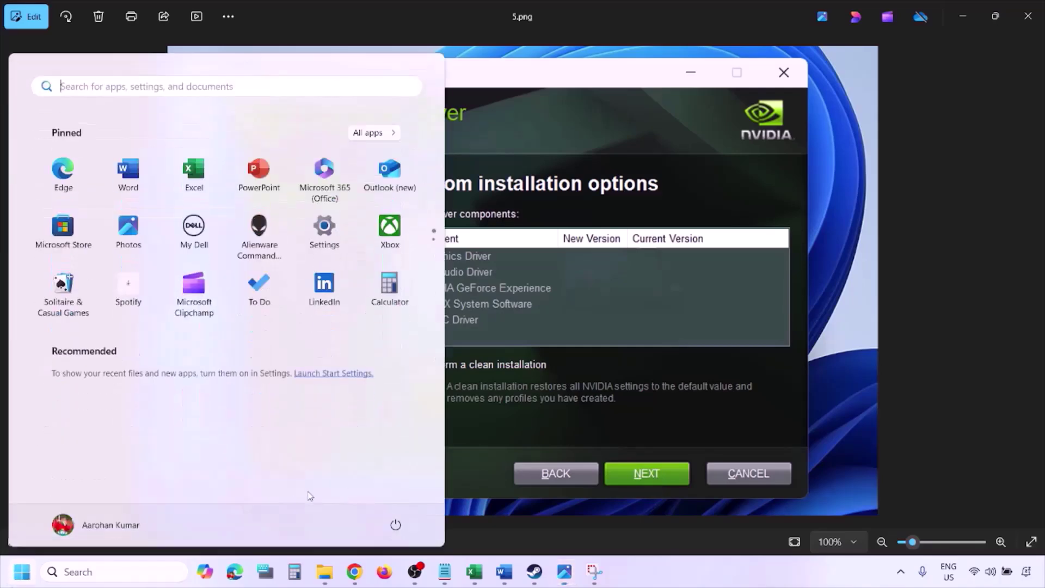
pyautogui.click(401, 531)
pyautogui.click(397, 495)
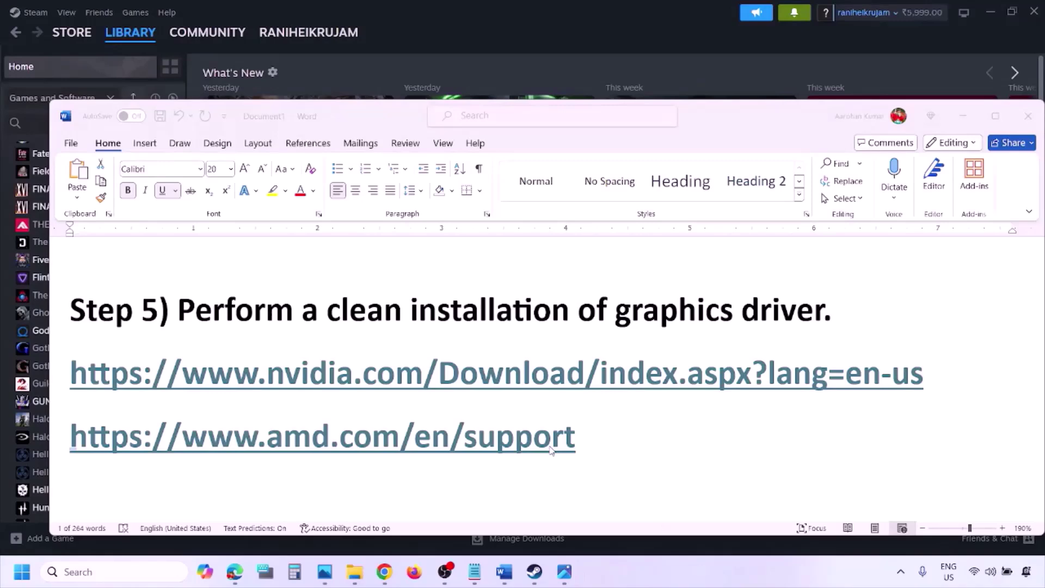
# - Select the AMD support link in the Word notes, then bring up the Windows restart option and dismiss it
pyautogui.click(618, 439)
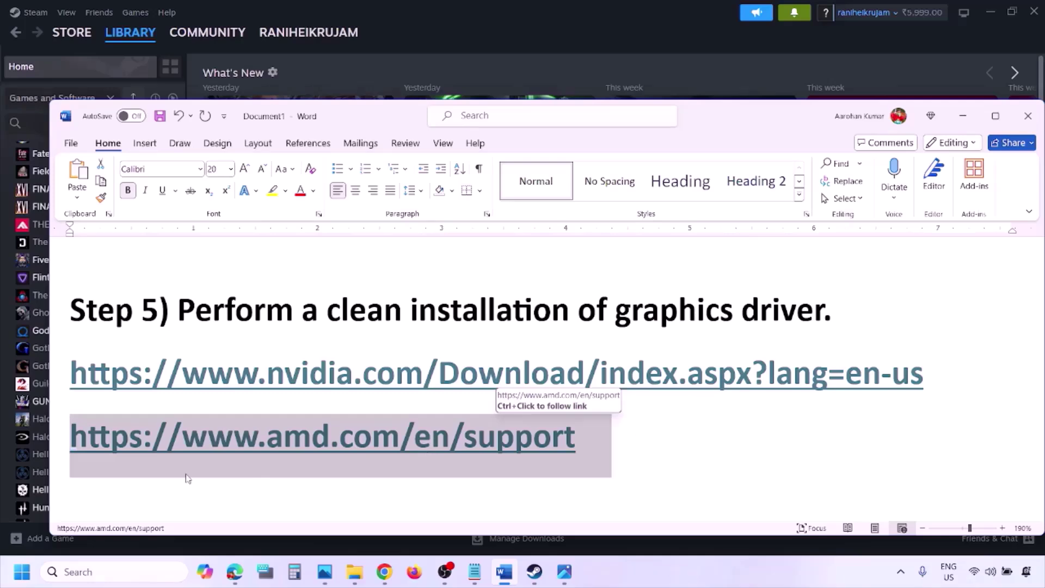
pyautogui.click(22, 572)
pyautogui.click(397, 526)
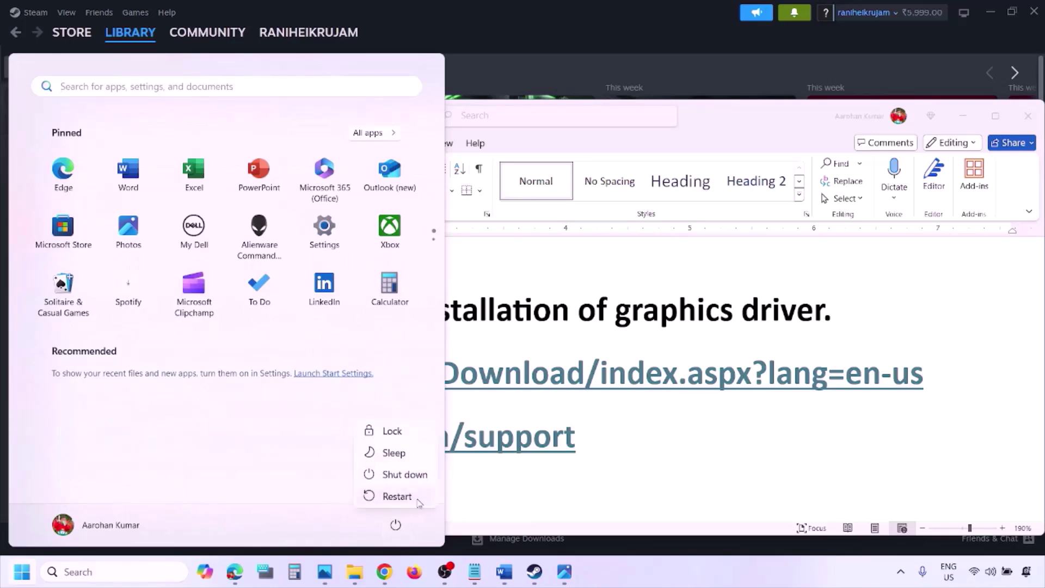
pyautogui.click(659, 571)
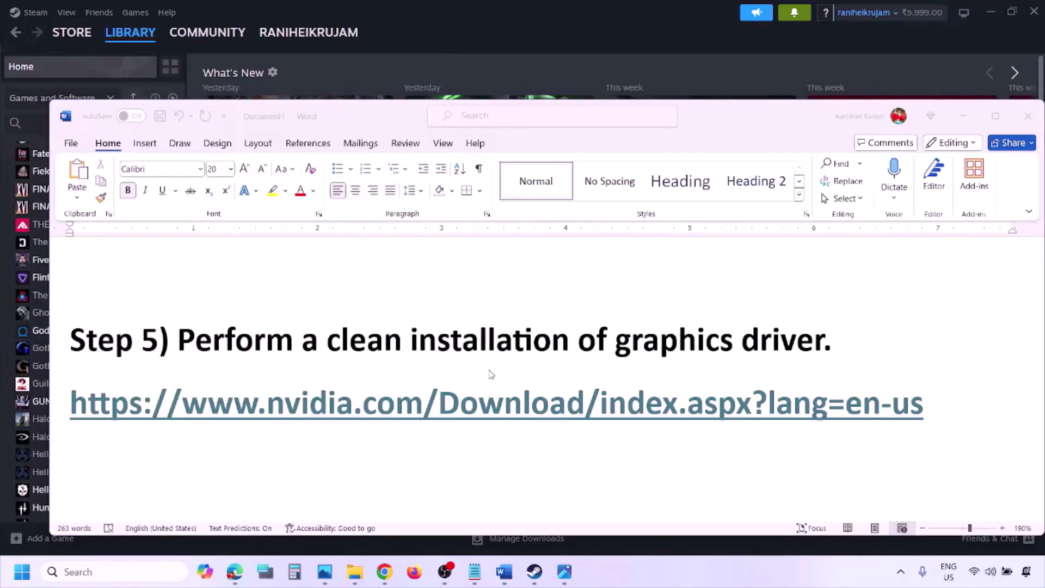
# - Move on to step 6 of the notes, search Windows for "graphics" and open Graphics settings
pyautogui.scroll(-5, 491, 374)
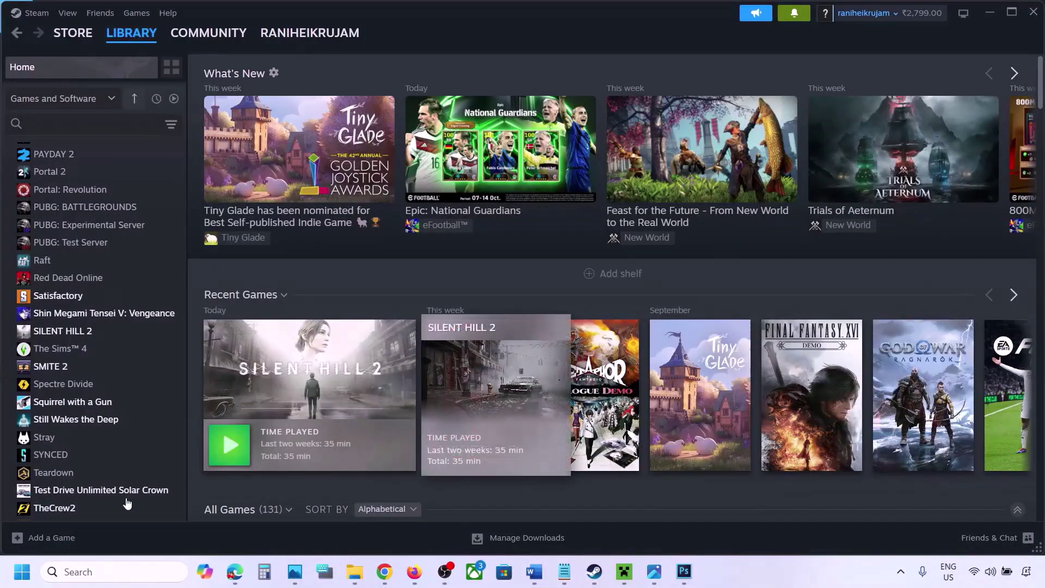
pyautogui.click(83, 571)
pyautogui.write('gra')
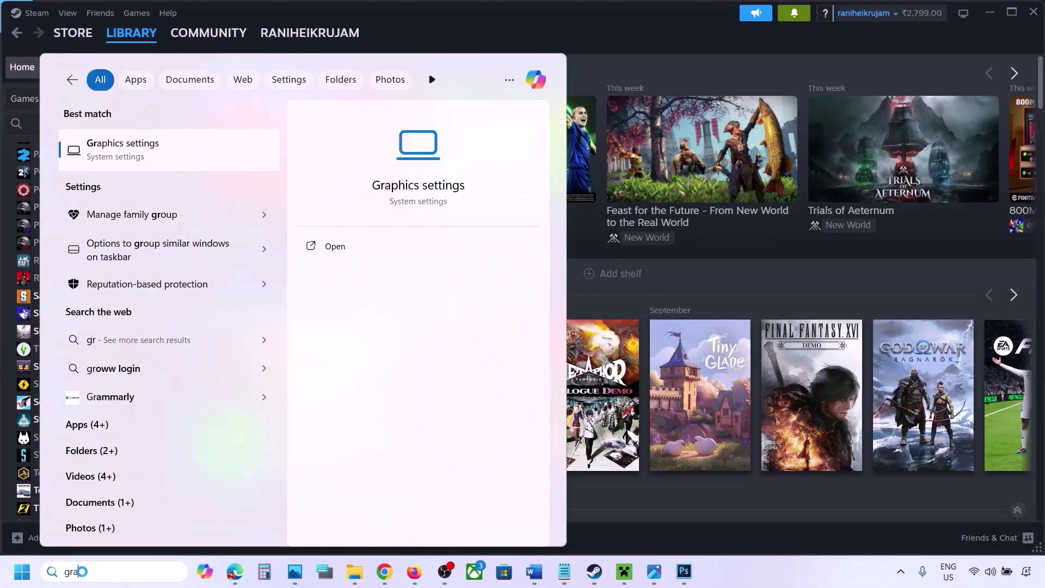
pyautogui.write('phics')
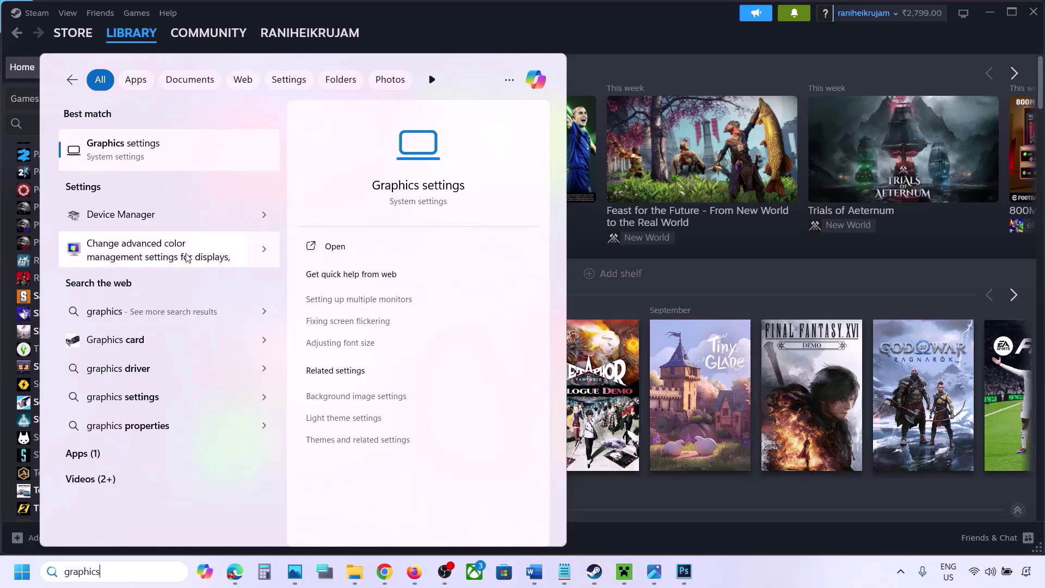
pyautogui.click(129, 155)
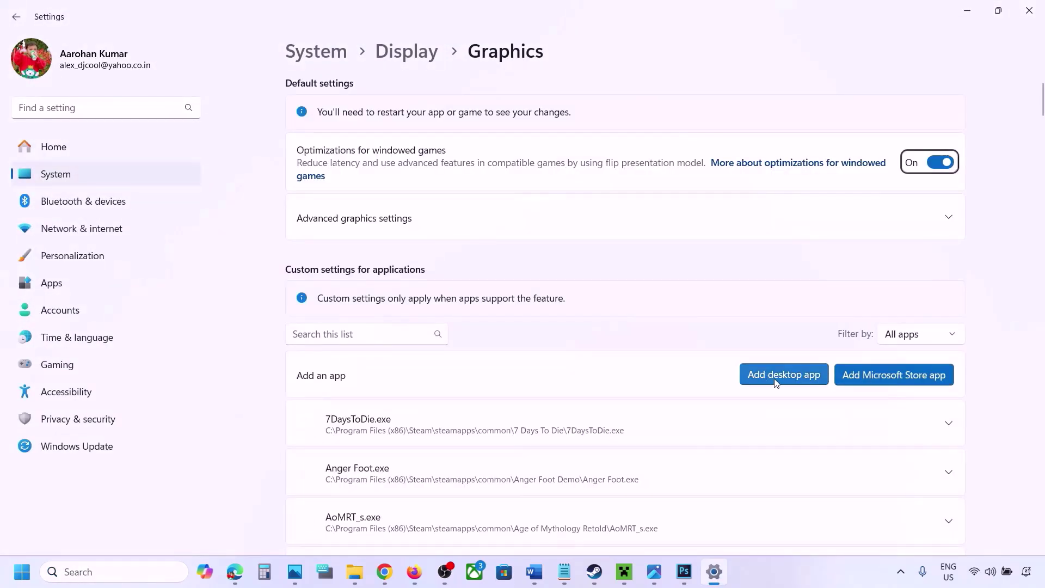
# - Start adding a desktop app to the graphics list, browse to Steam's steamapps\common folder and cancel the addition
pyautogui.click(786, 379)
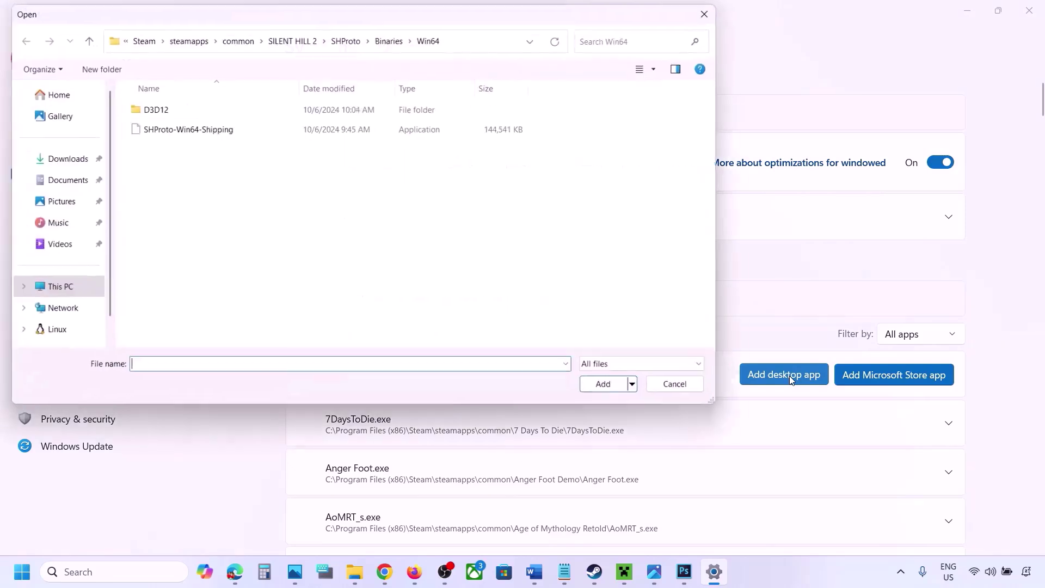
pyautogui.click(246, 38)
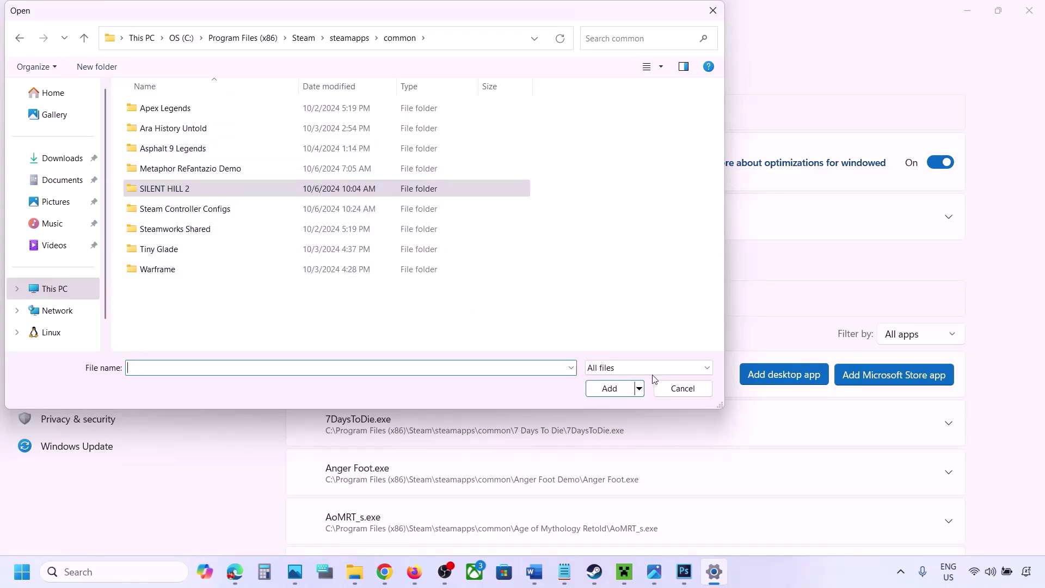
pyautogui.click(675, 389)
# - Set the GPU preference of ChainedTogether-Win64-Shipping.exe to High Performance (NVIDIA GeForce RTX 3050 Laptop GPU)
pyautogui.scroll(-2, 656, 423)
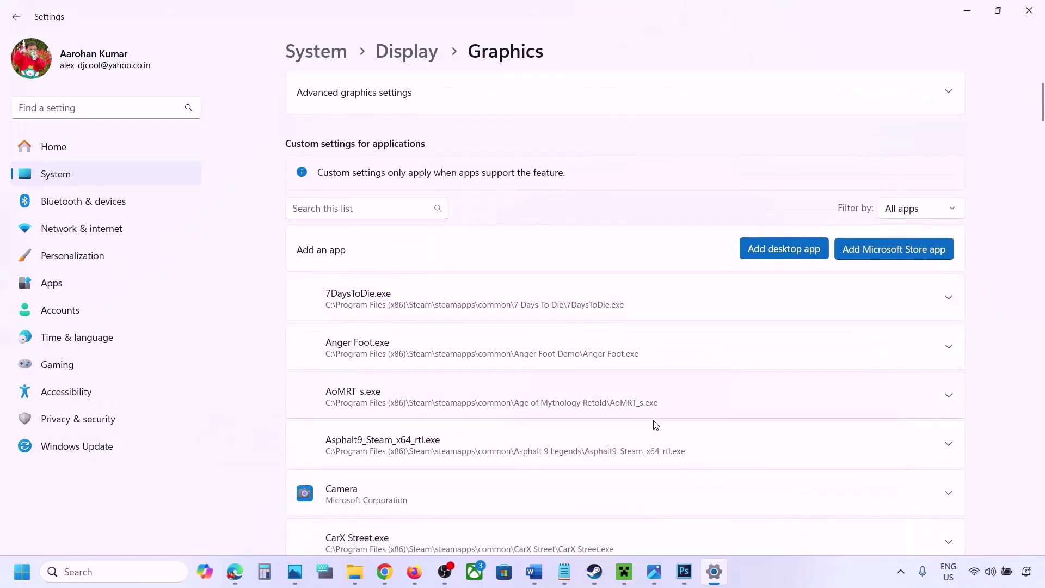
pyautogui.scroll(-5, 656, 424)
pyautogui.scroll(-1, 656, 424)
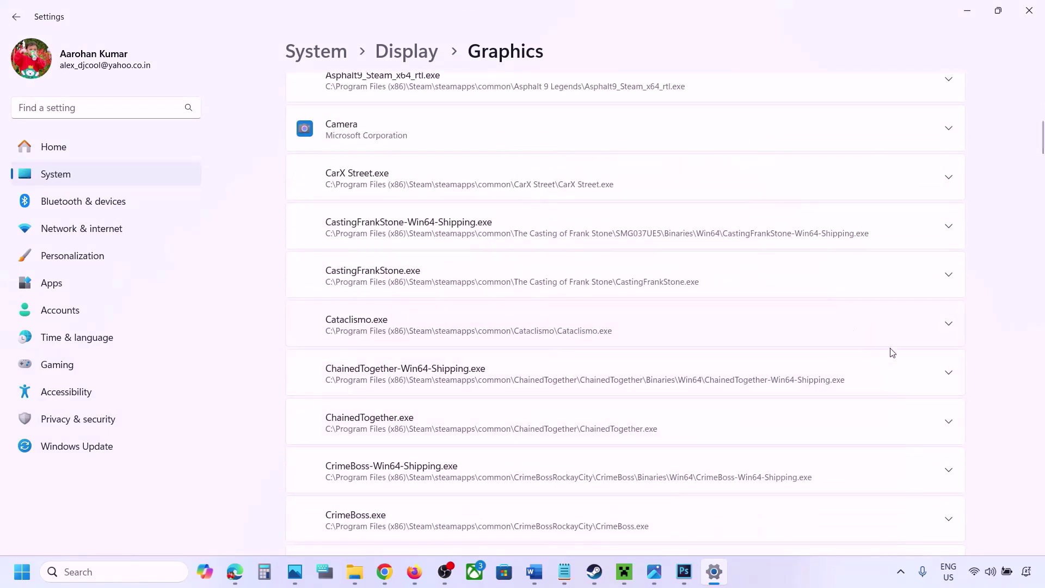
pyautogui.click(948, 378)
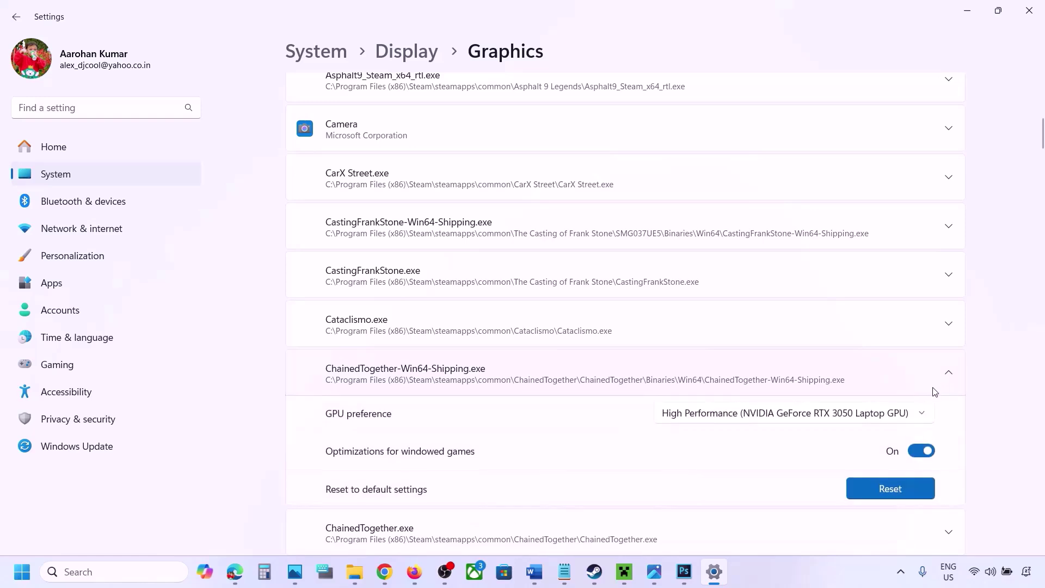
pyautogui.click(886, 417)
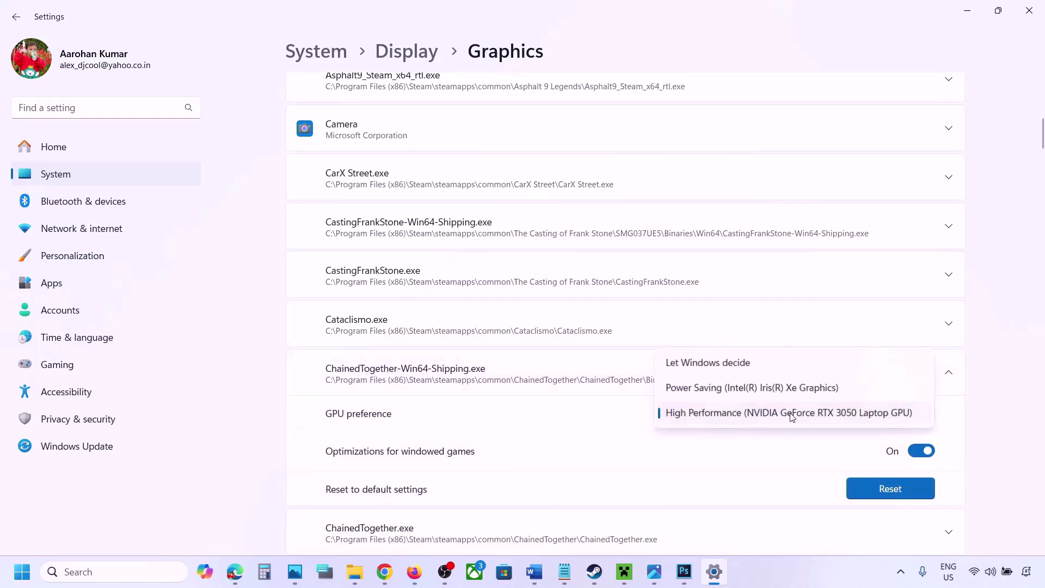
pyautogui.click(826, 412)
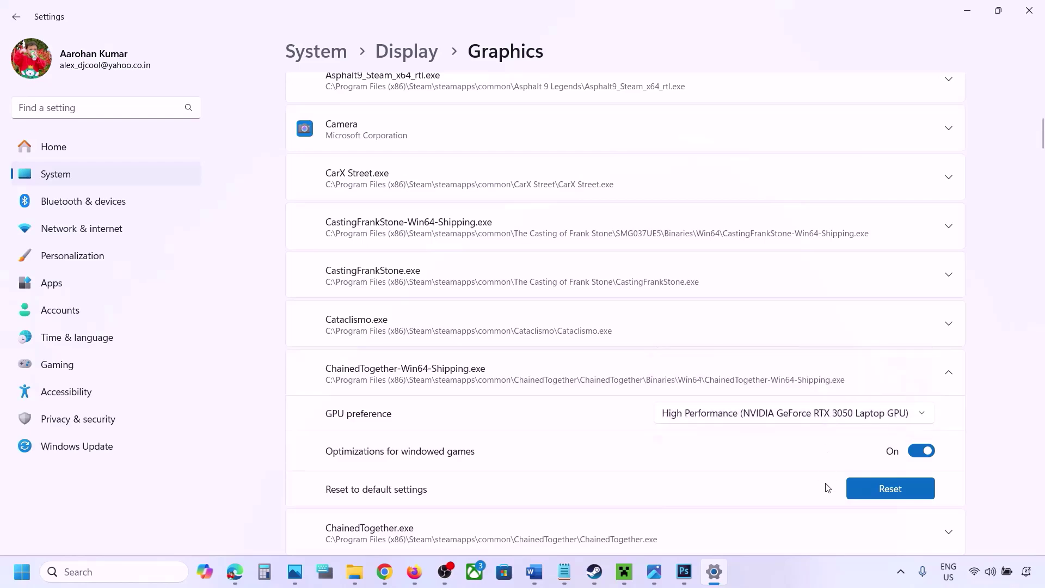
# - Return to the Word notes and highlight the step 7 instruction to update Windows to the latest version
pyautogui.click(803, 566)
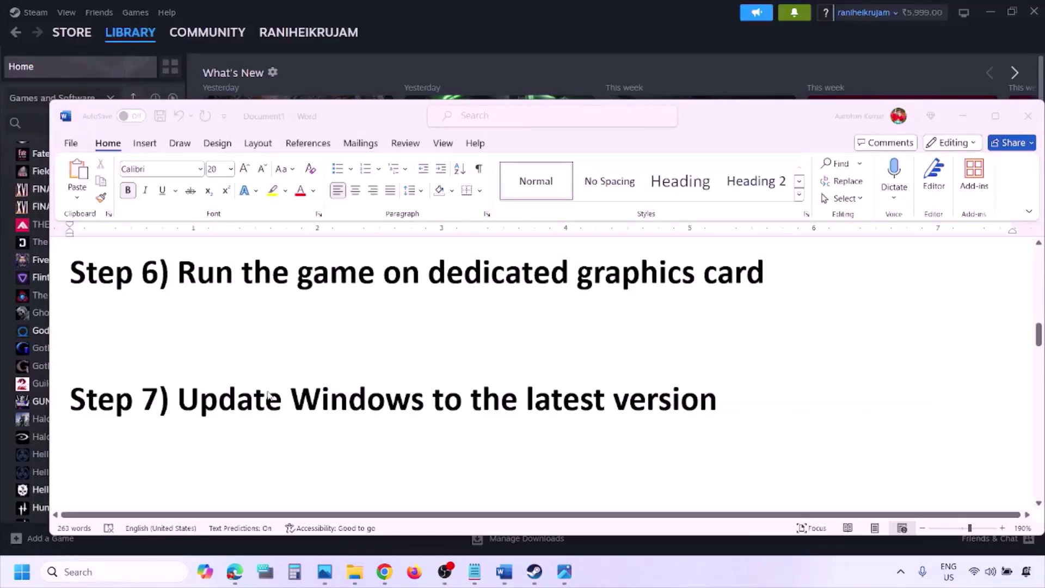
pyautogui.click(232, 390)
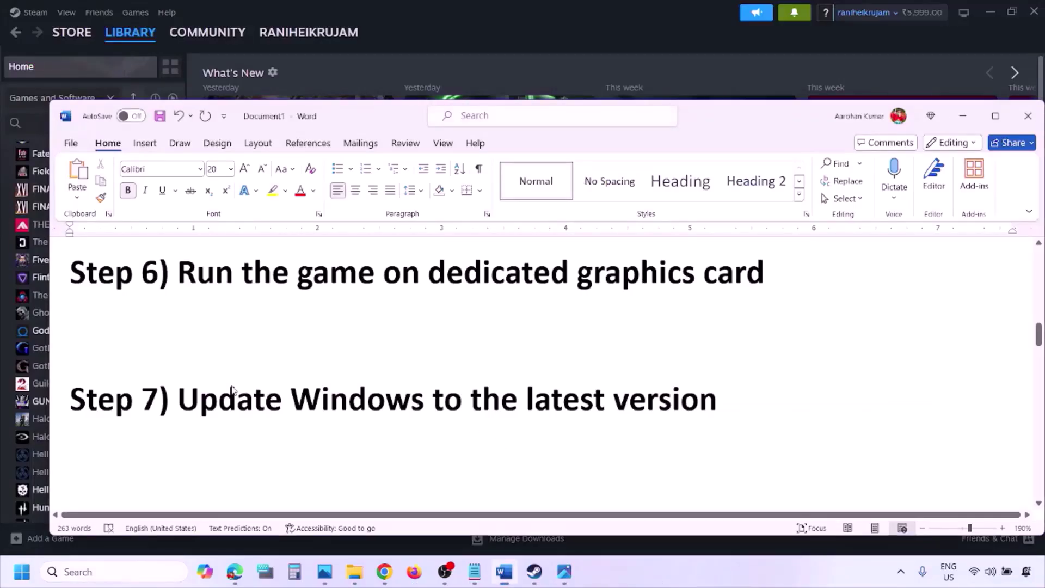
pyautogui.moveTo(179, 400); pyautogui.dragTo(706, 414)
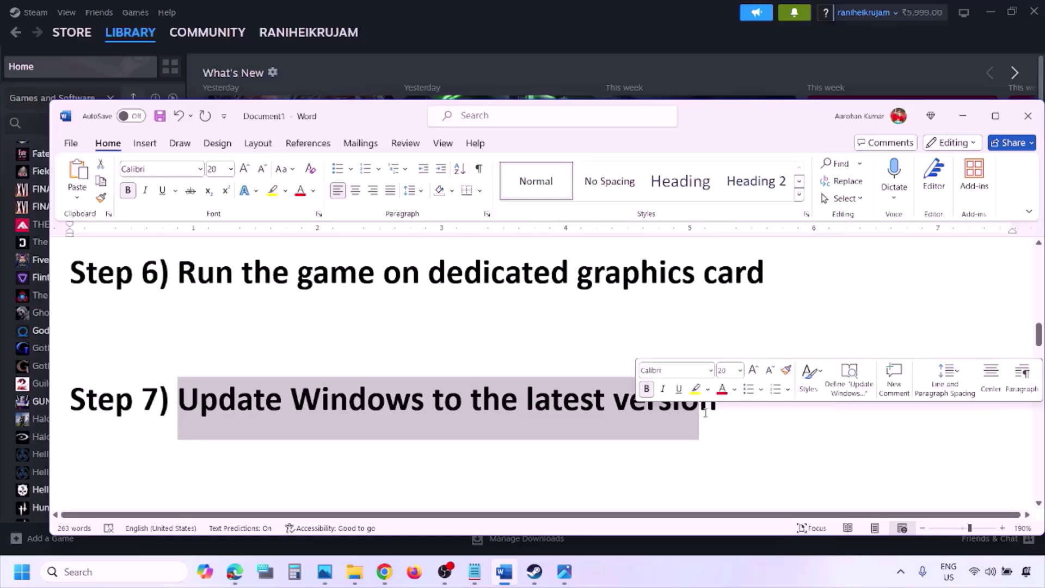
# - Check for updates on the Windows Update page of Settings and bring up the power options for restarting
pyautogui.press('super+i')
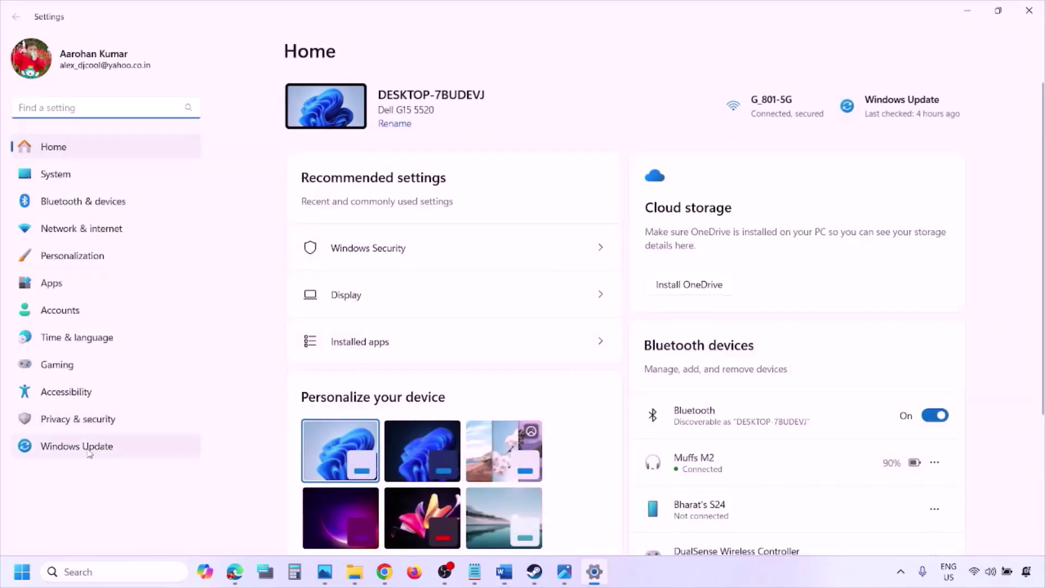
pyautogui.click(89, 449)
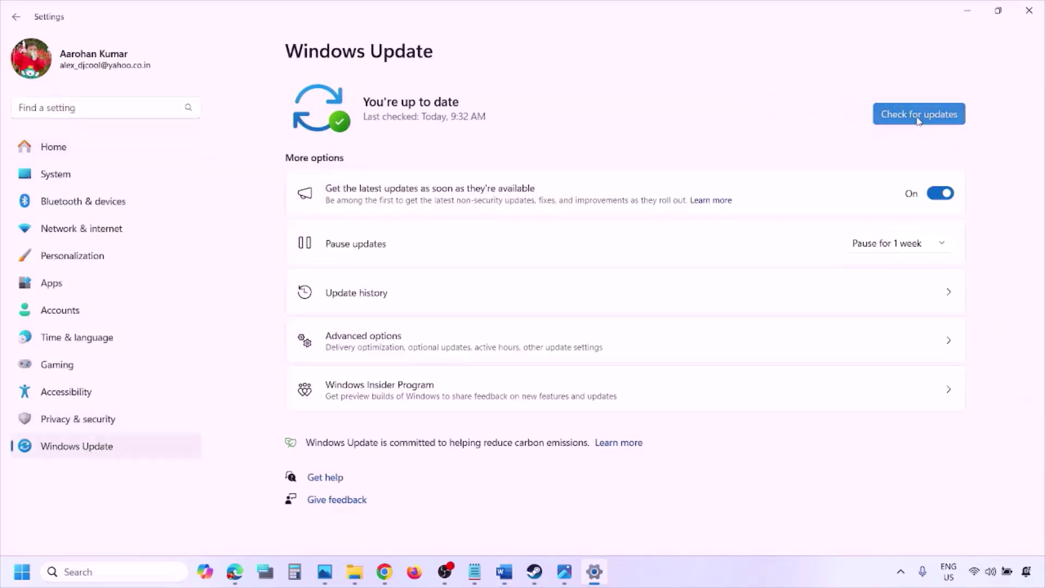
pyautogui.click(919, 114)
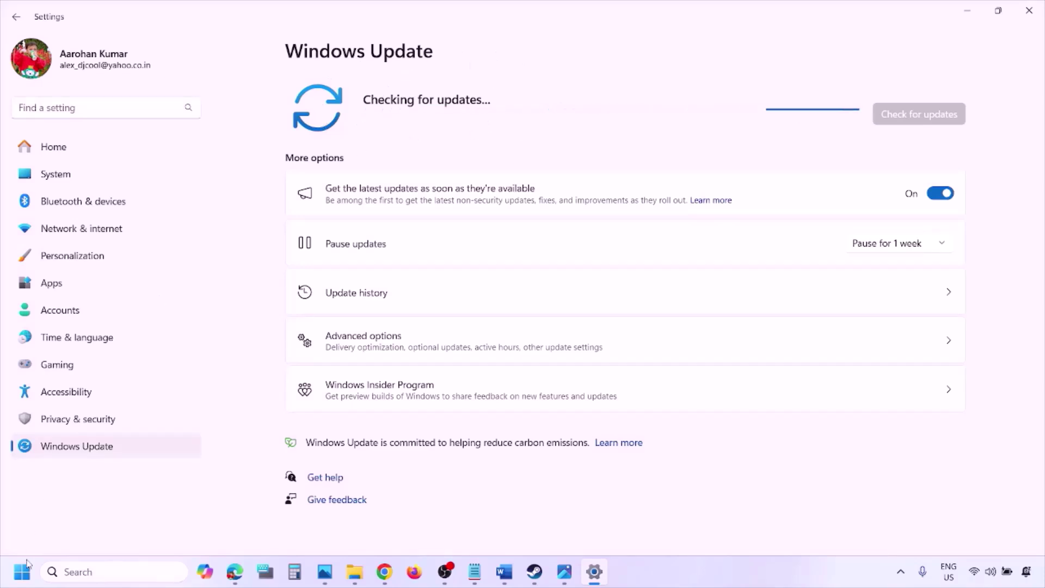
pyautogui.press('super')
pyautogui.click(399, 525)
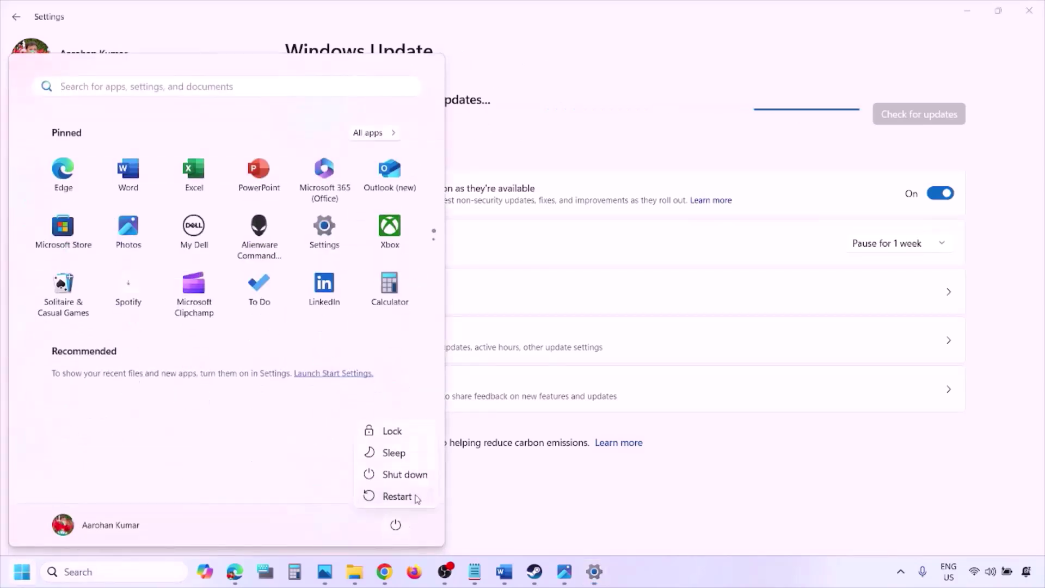
# - Switch back to the Word notes and copy the Visual C++ redistributable link from step 8
pyautogui.click(505, 572)
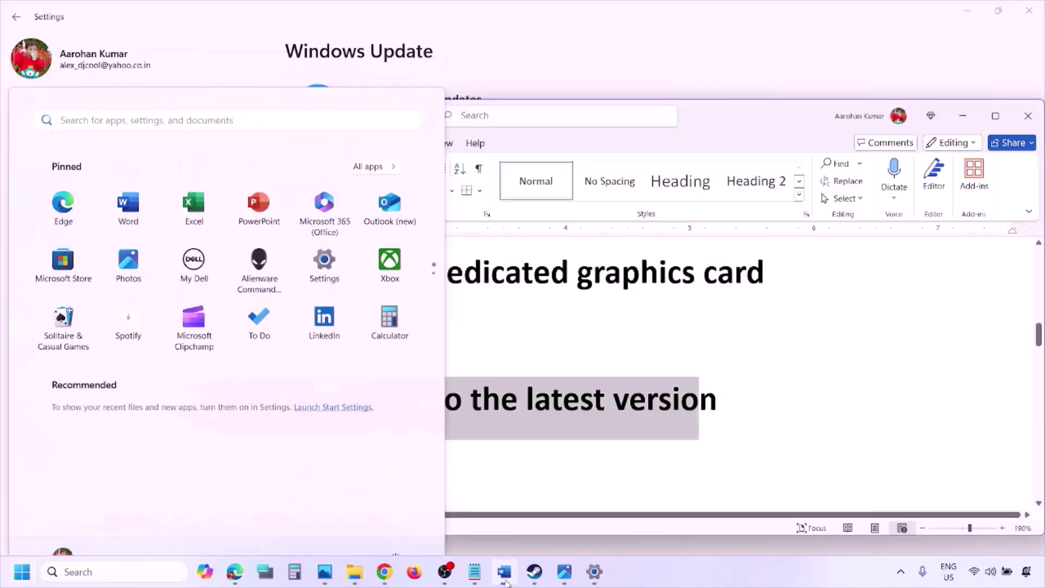
pyautogui.scroll(-3, 457, 426)
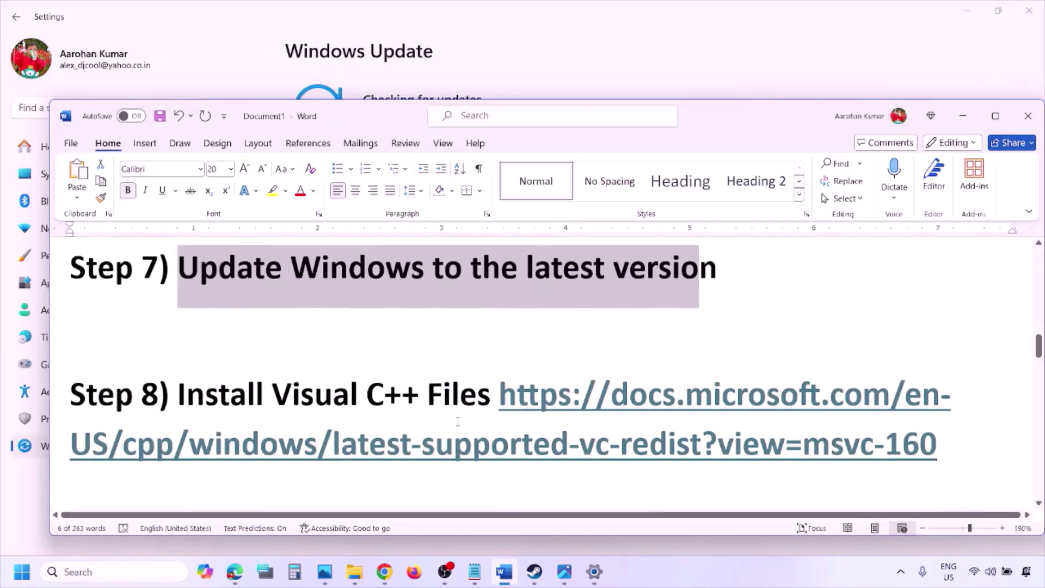
pyautogui.doubleClick(954, 453)
pyautogui.hotkey('ctrl', 'c')
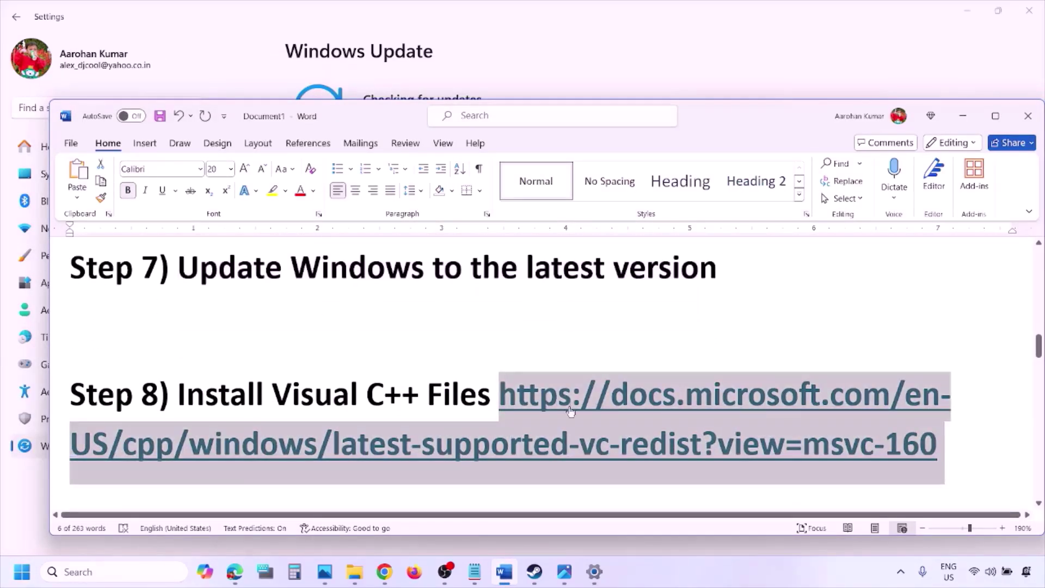
# - Open the copied link in a new Chrome window and go to the Visual Studio 2015, 2017, 2019, and 2022 section
pyautogui.rightClick(391, 577)
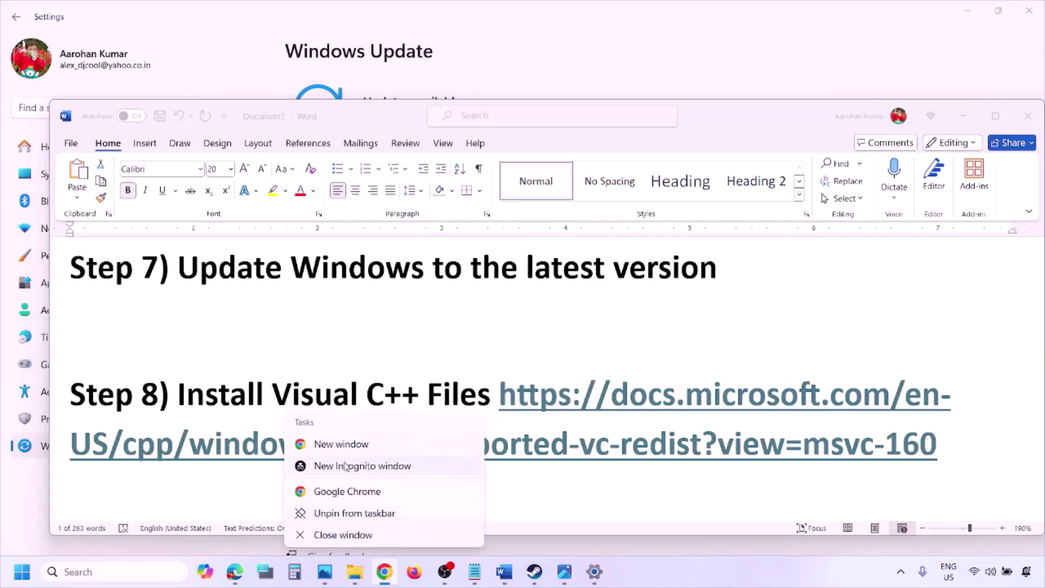
pyautogui.click(341, 452)
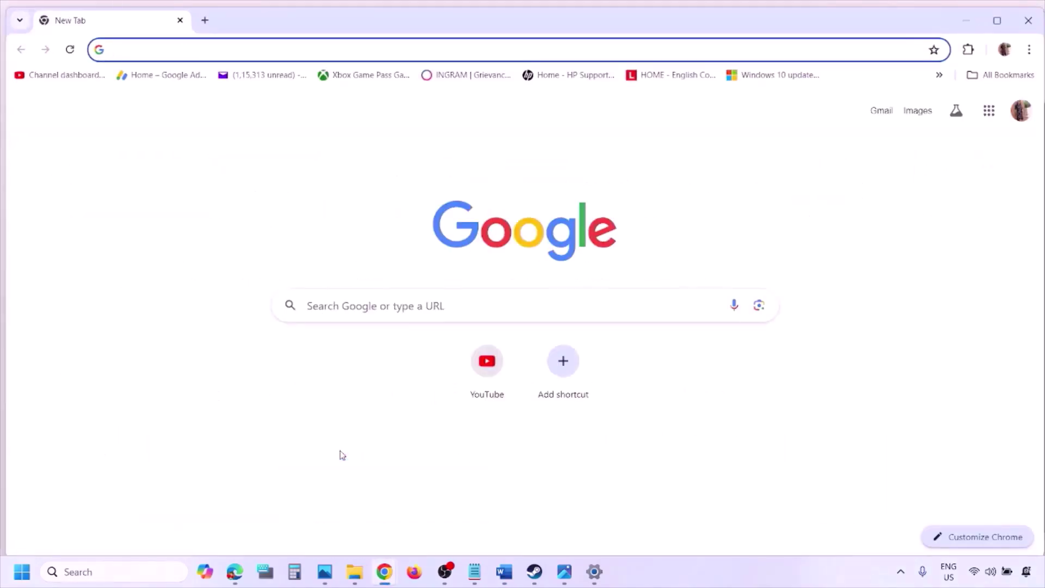
pyautogui.hotkey('ctrl', 'v')
pyautogui.press('Return')
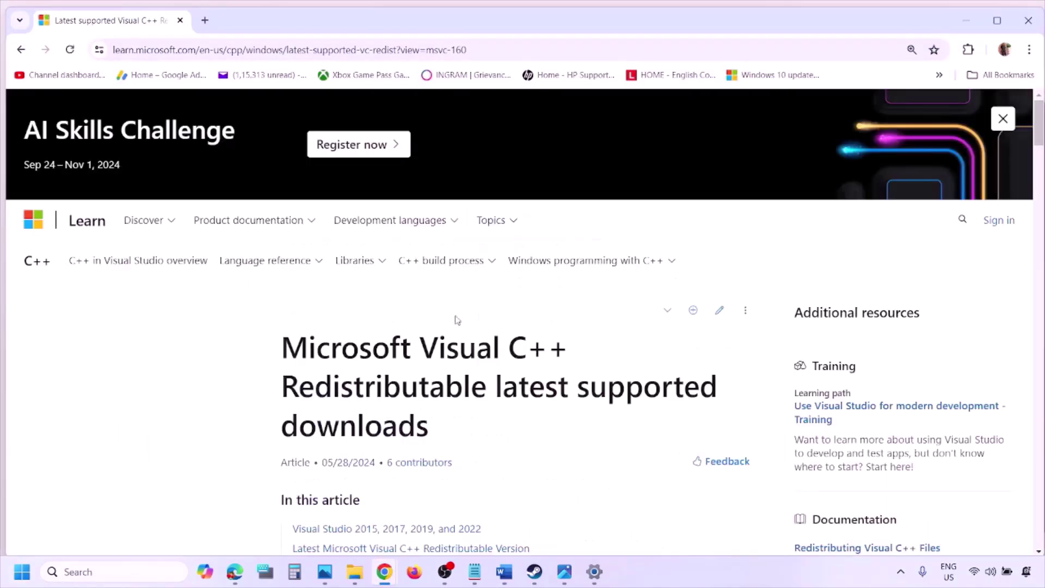
pyautogui.scroll(-5, 456, 320)
pyautogui.scroll(-4, 454, 316)
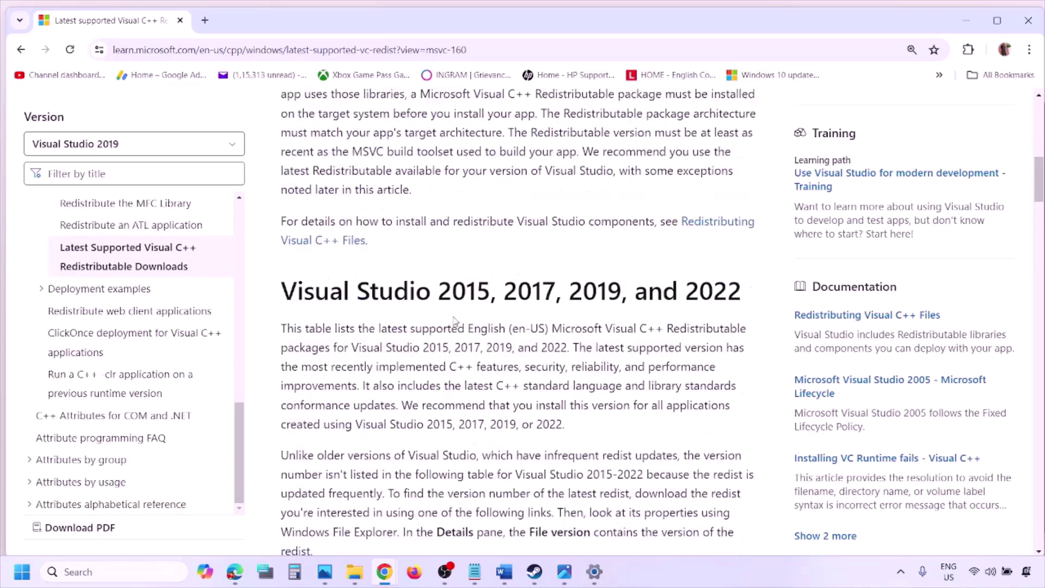
# - Download the X86 redistributable from the Visual Studio 2015, 2017, 2019, and 2022 section and run its installer's Repair
pyautogui.moveTo(330, 292); pyautogui.dragTo(702, 292)
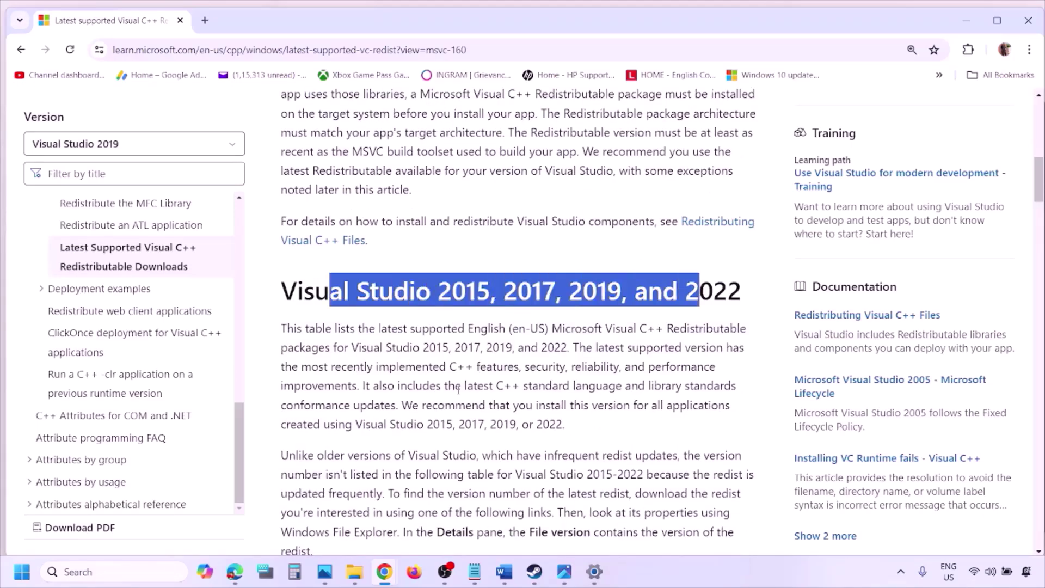
pyautogui.scroll(-11, 458, 388)
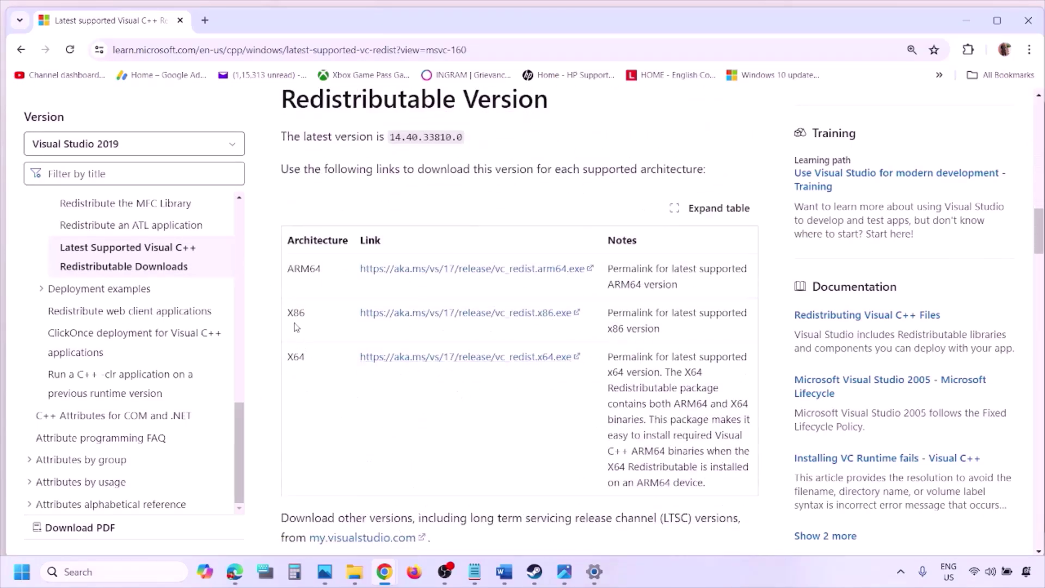
pyautogui.doubleClick(295, 314)
pyautogui.doubleClick(297, 357)
pyautogui.moveTo(290, 312); pyautogui.dragTo(513, 324)
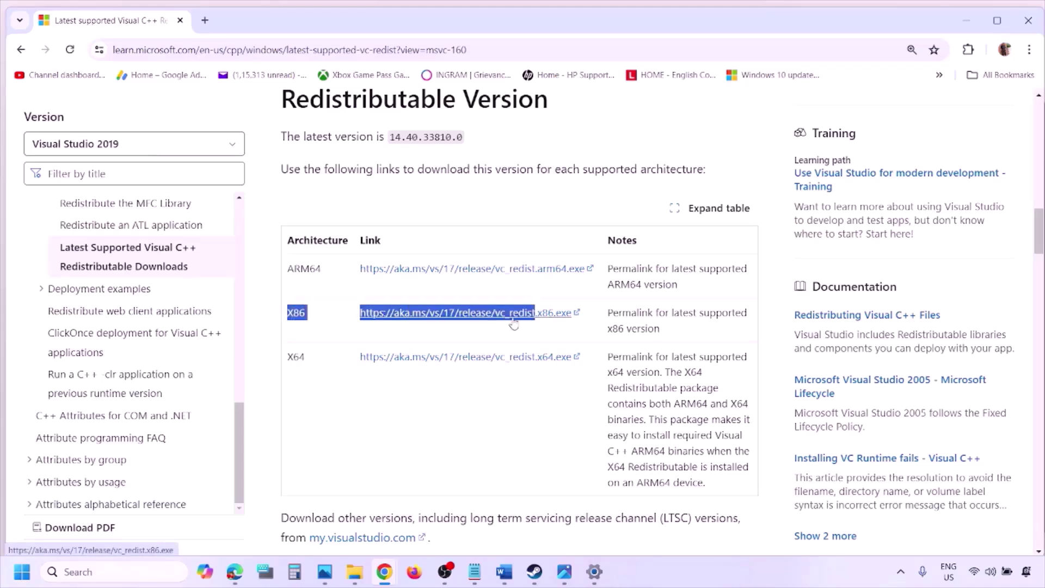
pyautogui.click(513, 325)
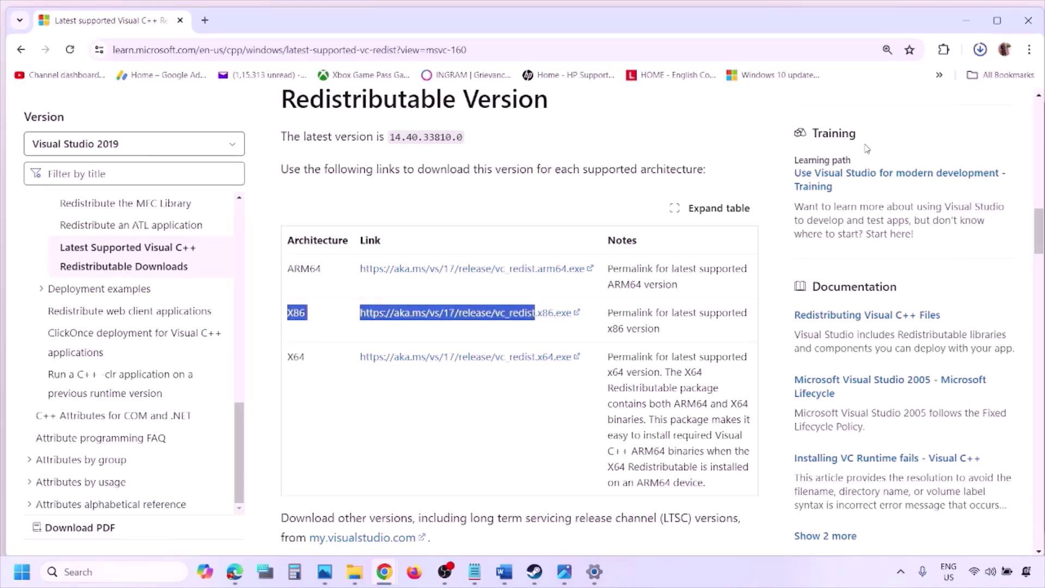
pyautogui.click(869, 82)
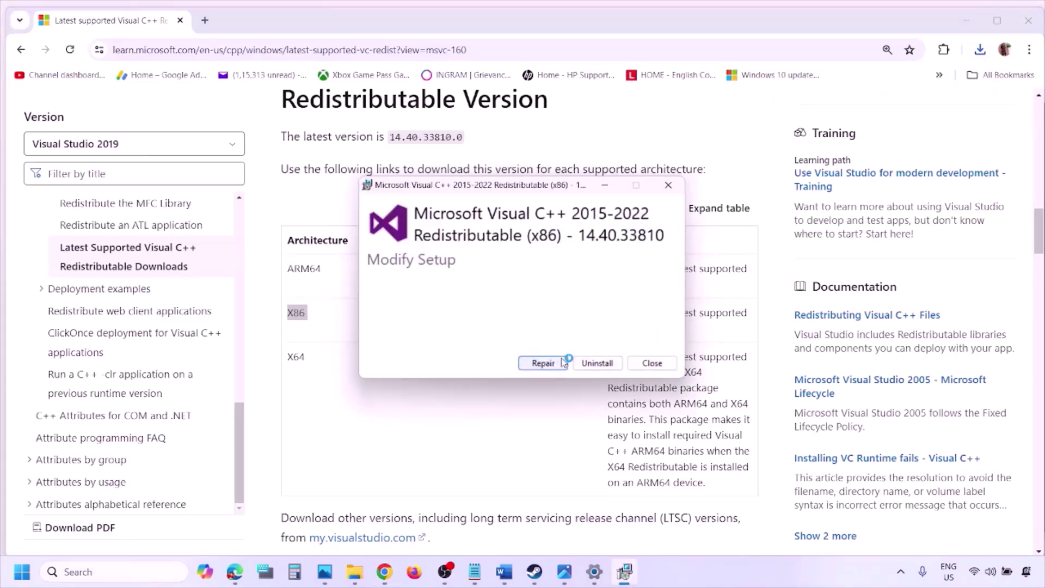
pyautogui.click(564, 362)
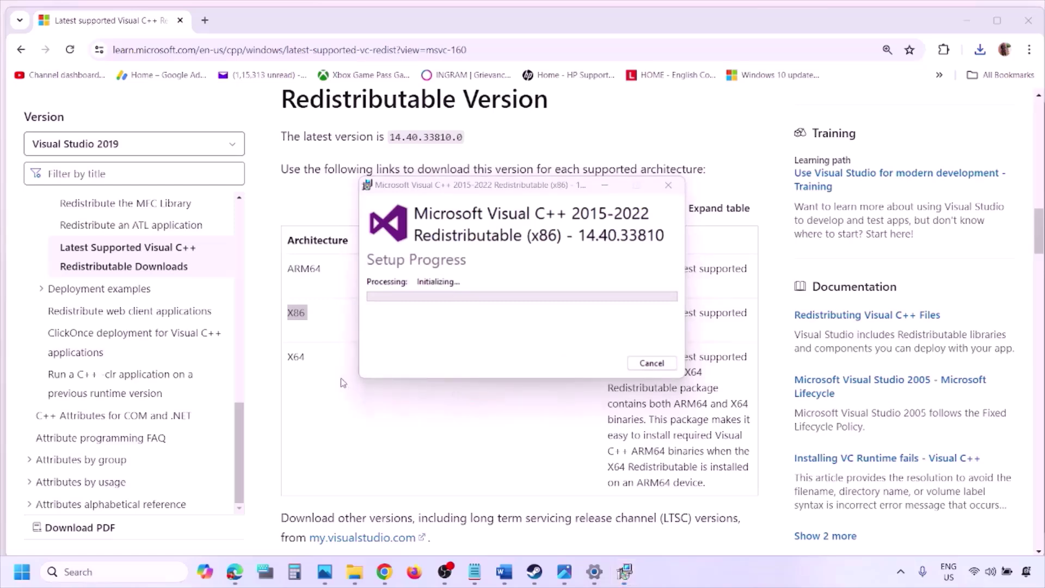
# - Download the X64 redistributable, start its Repair, and move the setup windows apart
pyautogui.doubleClick(295, 357)
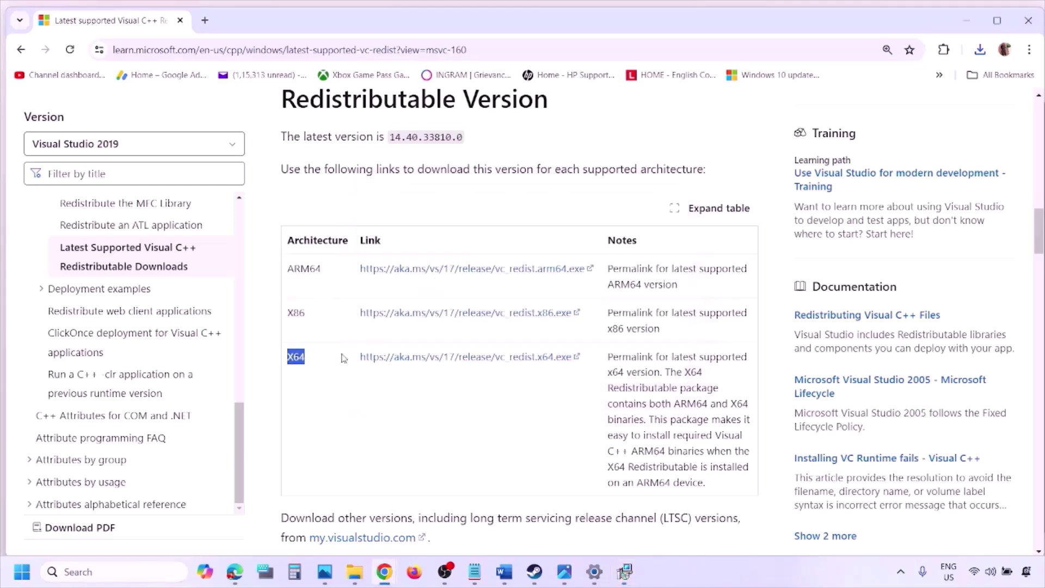
pyautogui.click(474, 363)
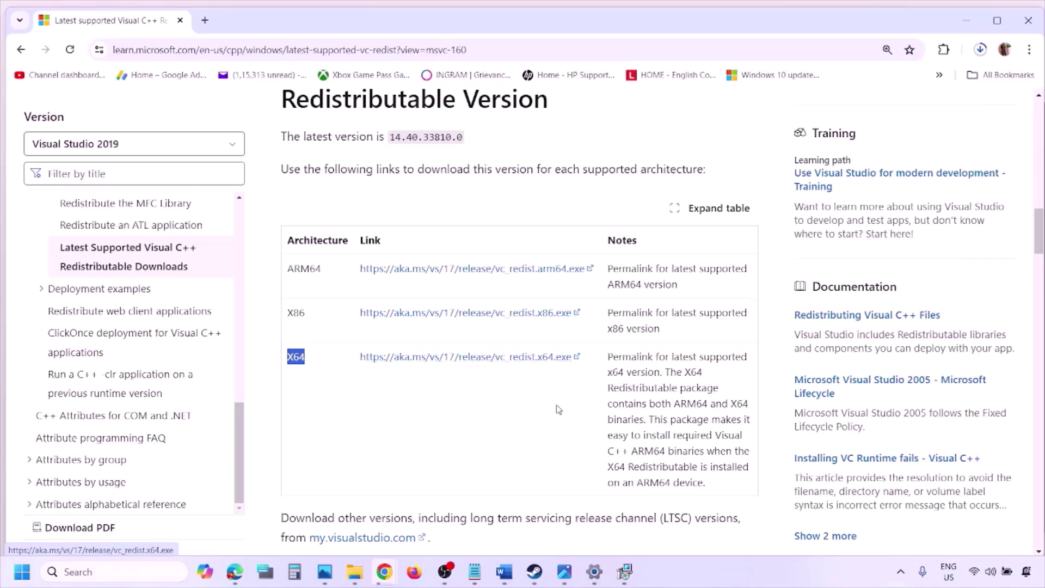
pyautogui.click(626, 579)
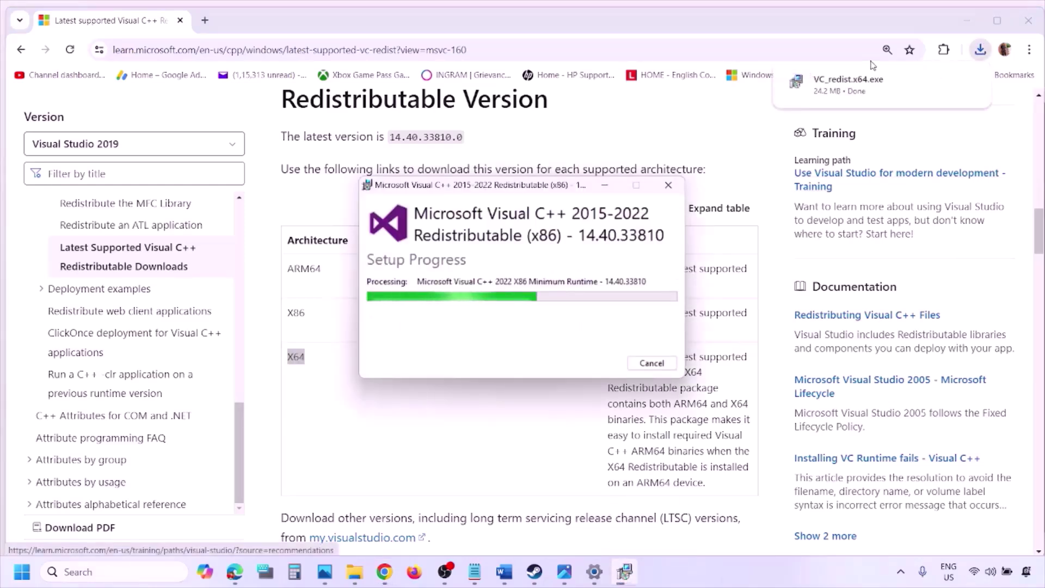
pyautogui.click(873, 91)
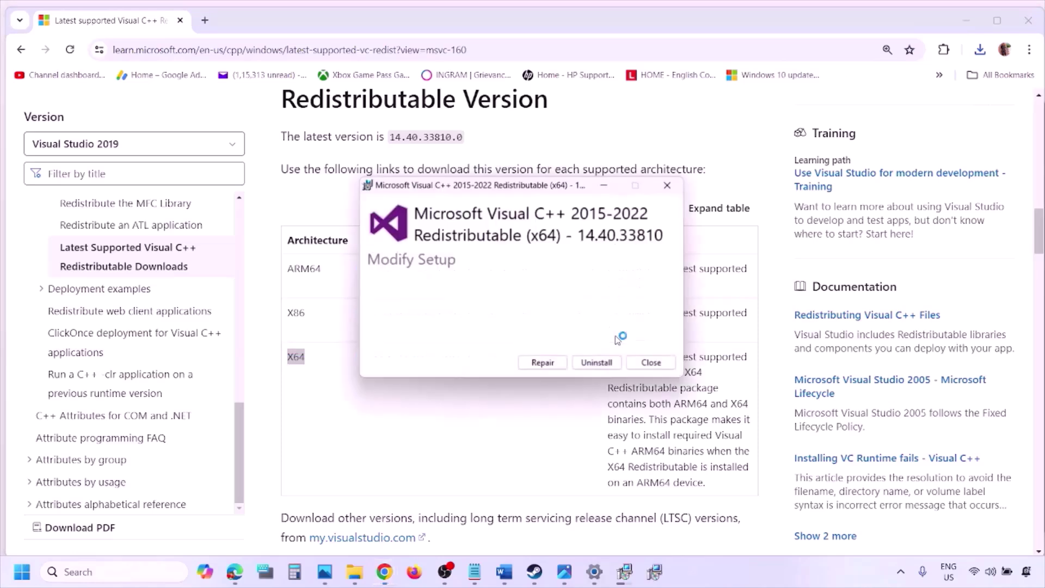
pyautogui.click(545, 363)
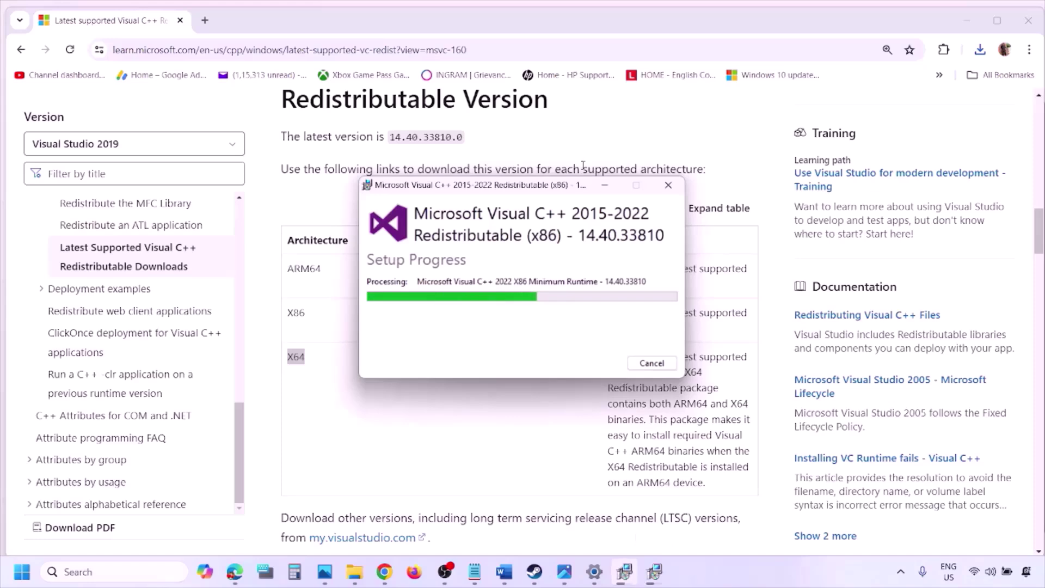
pyautogui.moveTo(574, 185); pyautogui.dragTo(332, 233)
pyautogui.moveTo(490, 185); pyautogui.dragTo(623, 242)
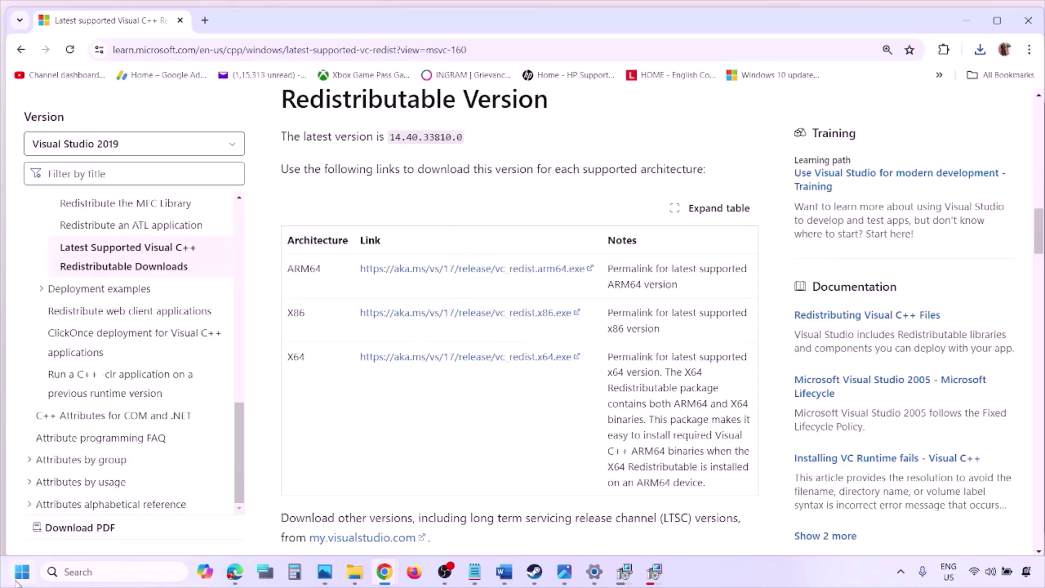
# - Bring up the power options for restarting the PC, and dismiss them without choosing one
pyautogui.click(22, 572)
pyautogui.click(396, 525)
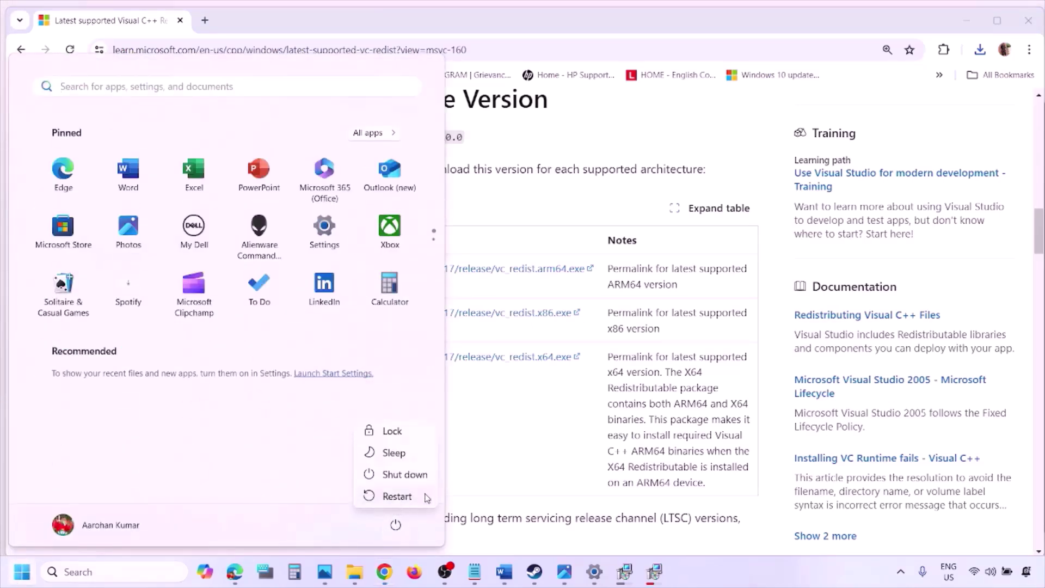
pyautogui.click(542, 462)
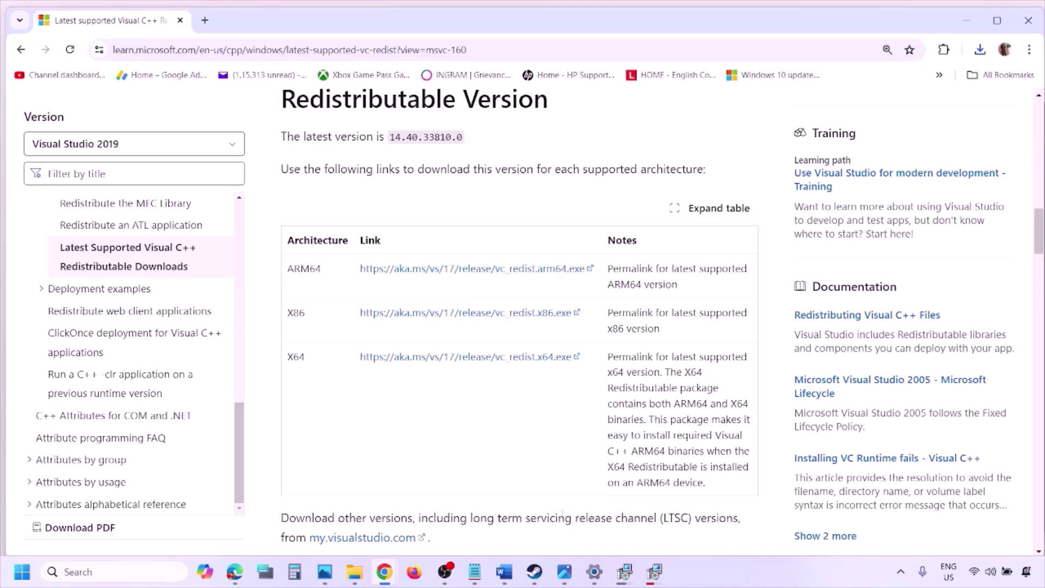
# - Switch to the Word notes, maximize the window, and highlight step 9's instructions on unplugging external devices and disconnecting additional joysticks/controllers
pyautogui.click(504, 571)
pyautogui.scroll(-2, 448, 369)
pyautogui.scroll(-2, 448, 369)
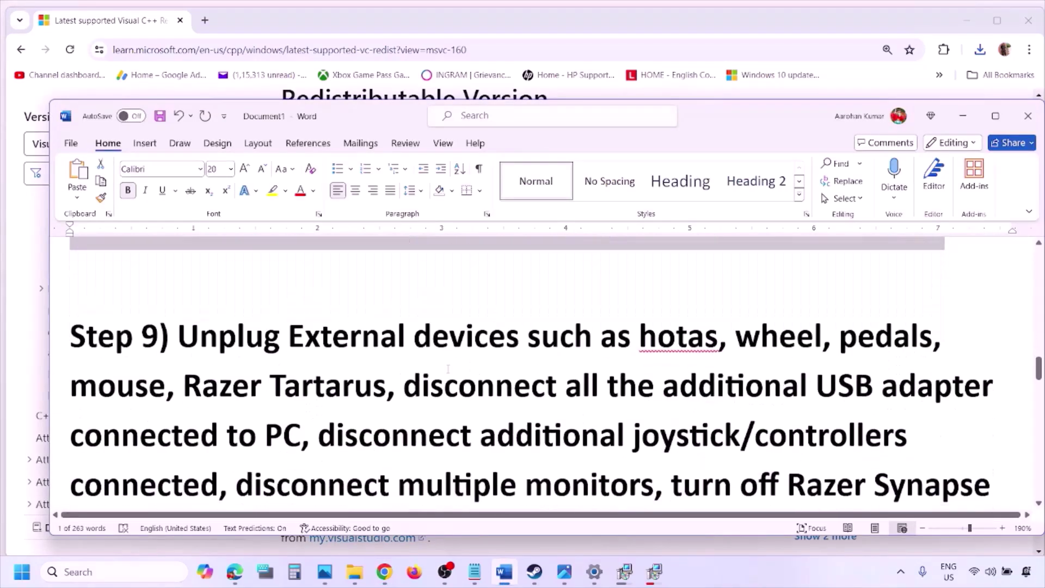
pyautogui.click(998, 116)
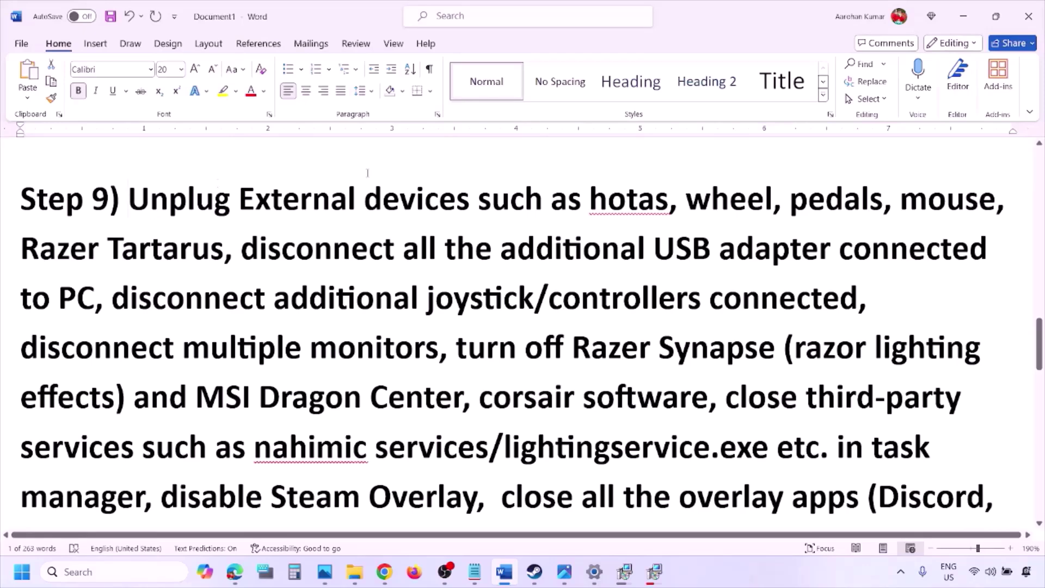
pyautogui.moveTo(129, 199); pyautogui.dragTo(838, 250)
pyautogui.click(774, 246)
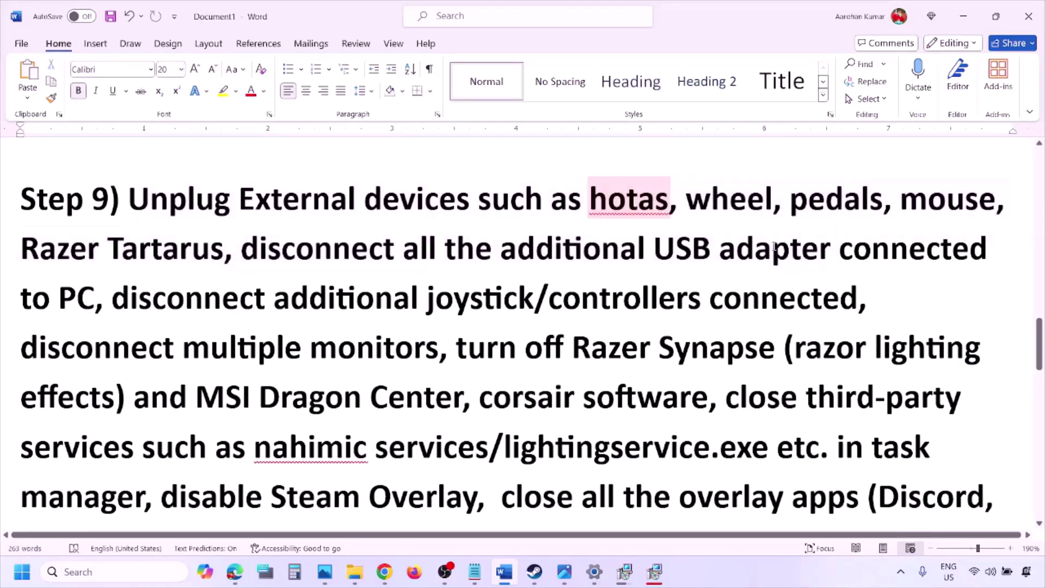
pyautogui.moveTo(119, 296); pyautogui.dragTo(860, 300)
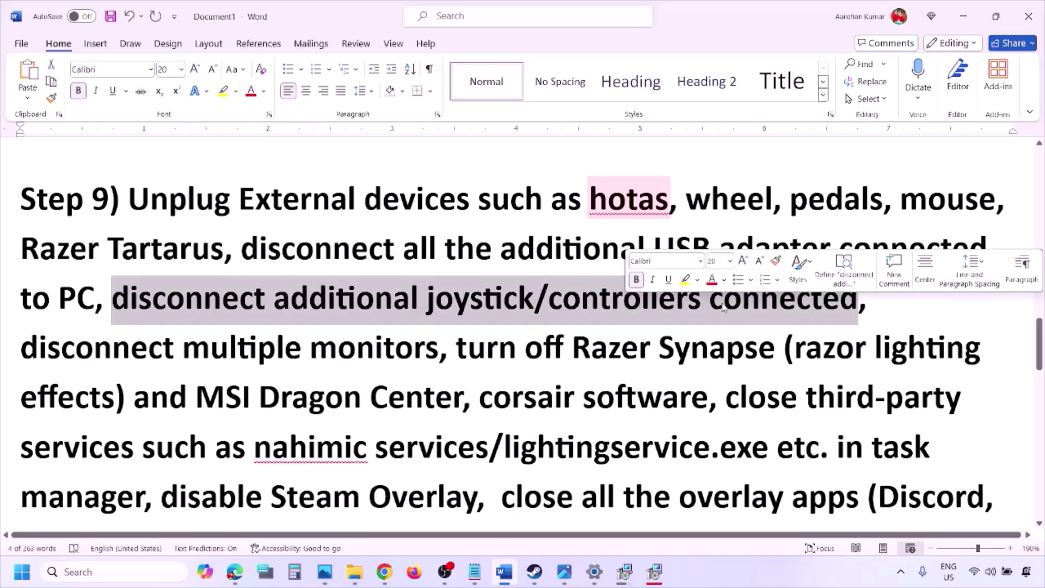
pyautogui.click(695, 326)
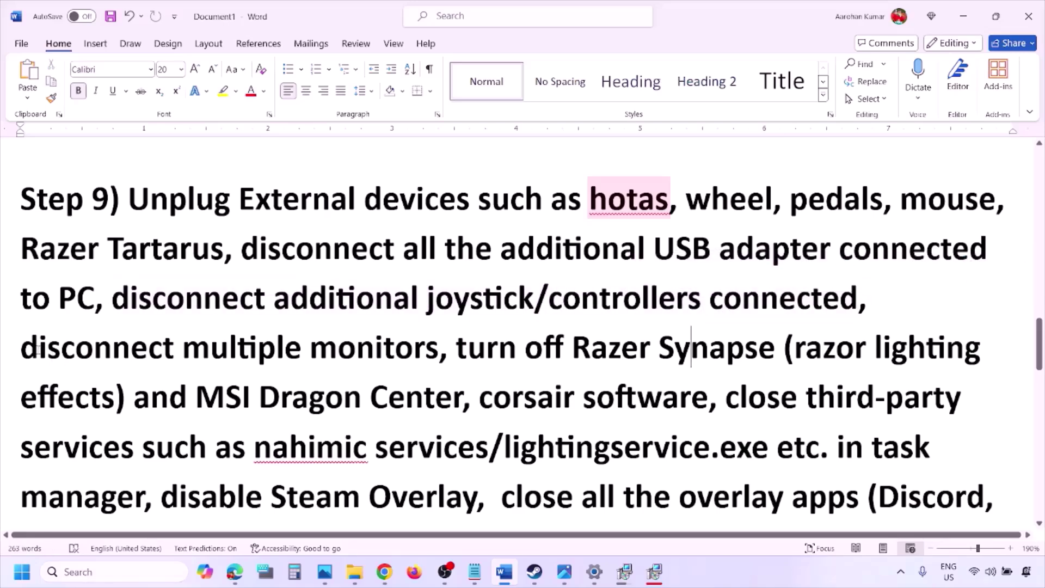
# - Highlight the step 9 instructions on multiple monitors, Razer Synapse and third-party services, and disabling Steam Overlay
pyautogui.moveTo(36, 351); pyautogui.dragTo(365, 352)
pyautogui.scroll(-2, 459, 289)
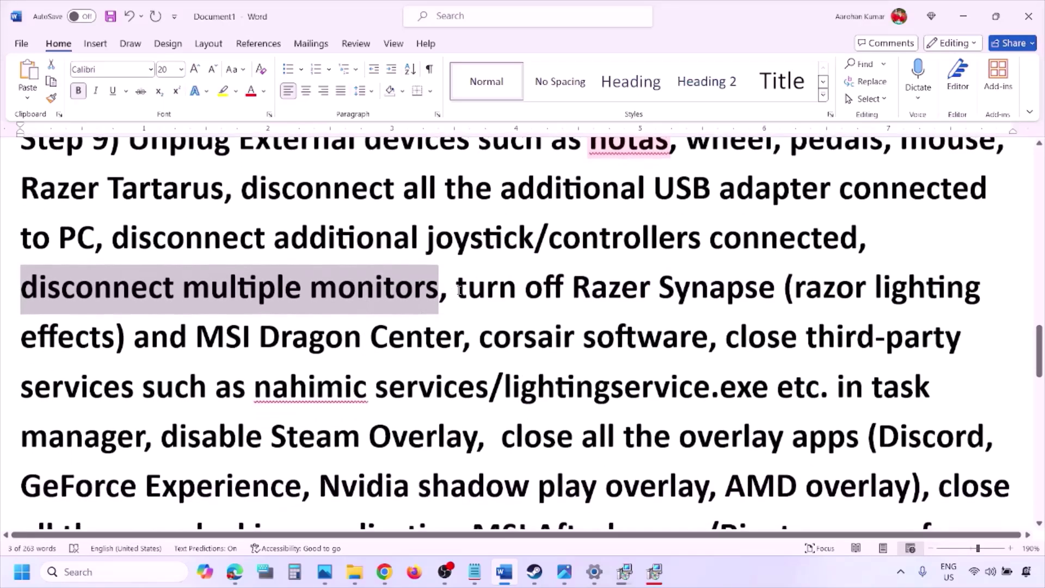
pyautogui.moveTo(457, 287); pyautogui.dragTo(144, 436)
pyautogui.scroll(-1, 185, 372)
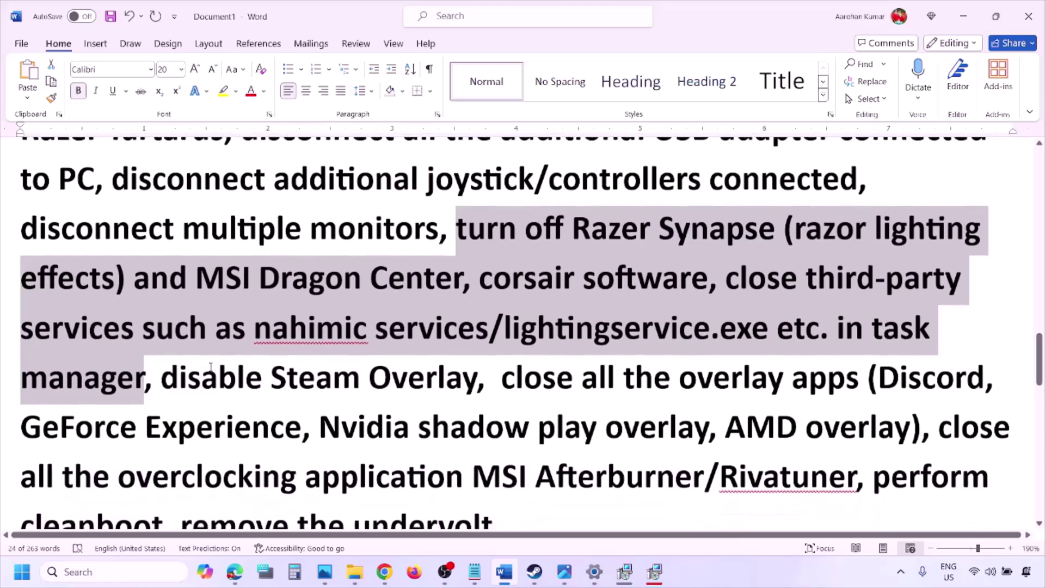
pyautogui.moveTo(161, 378); pyautogui.dragTo(477, 378)
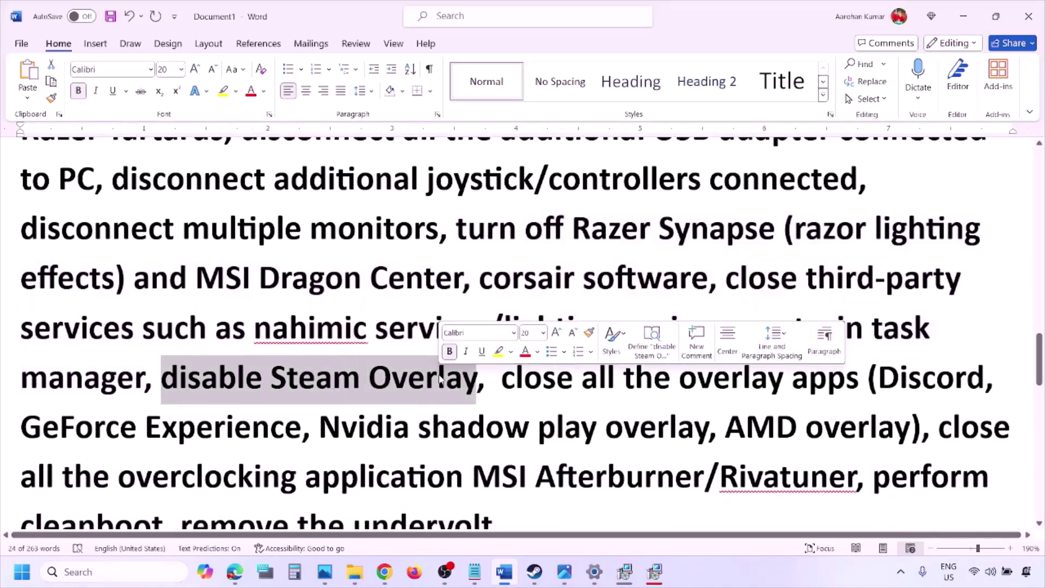
# - Examine the Steam library screenshot 0.png with the game's Properties option, and advance to the following image
pyautogui.click(723, 579)
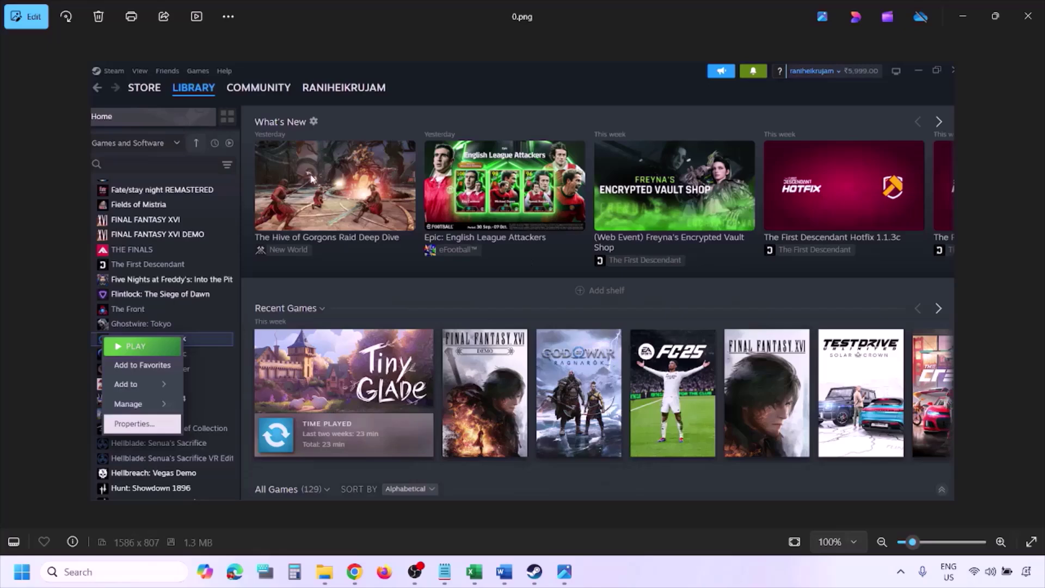
pyautogui.scroll(1, 195, 90)
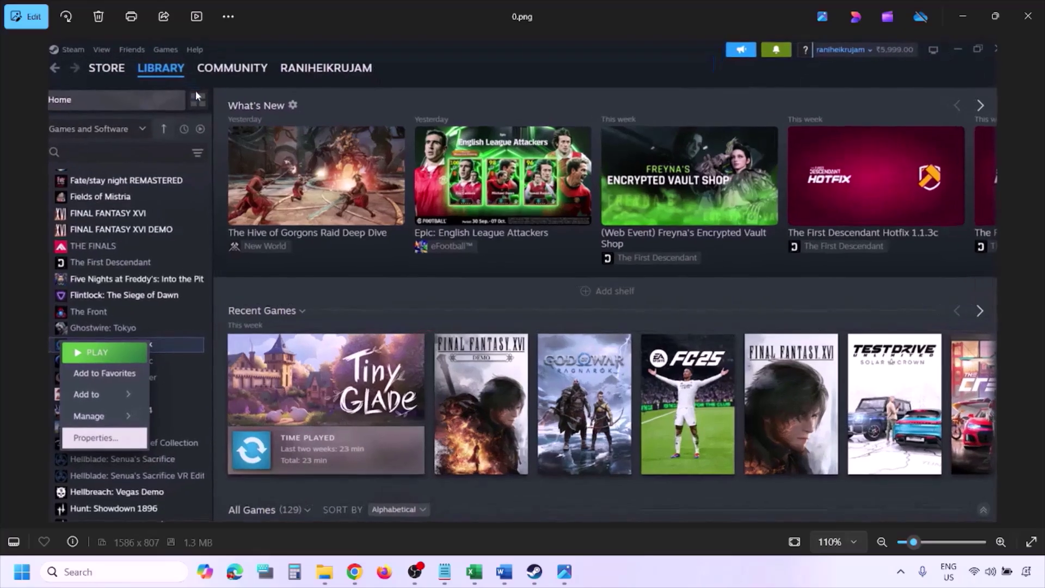
pyautogui.scroll(-1, 133, 281)
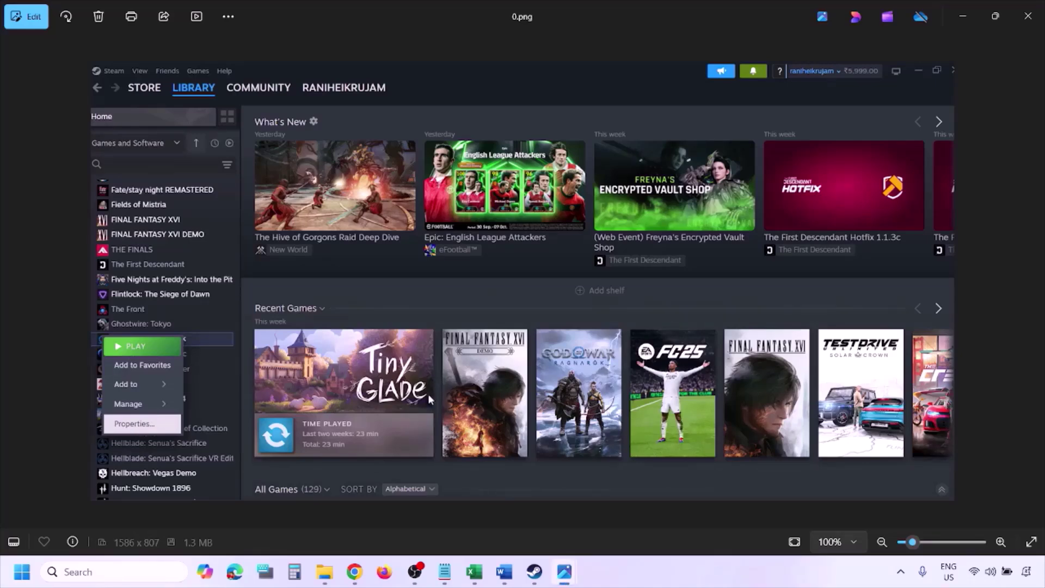
pyautogui.press('Right')
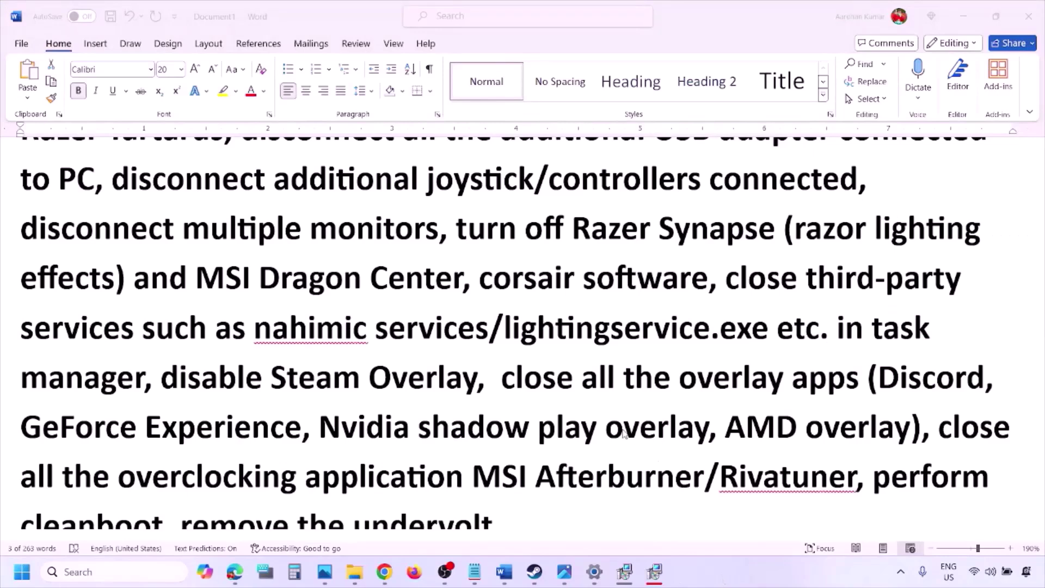
# - Turn off the in-game overlay in Discord's Game Overlay settings and in GeForce Experience's general settings
pyautogui.scroll(-2, 625, 433)
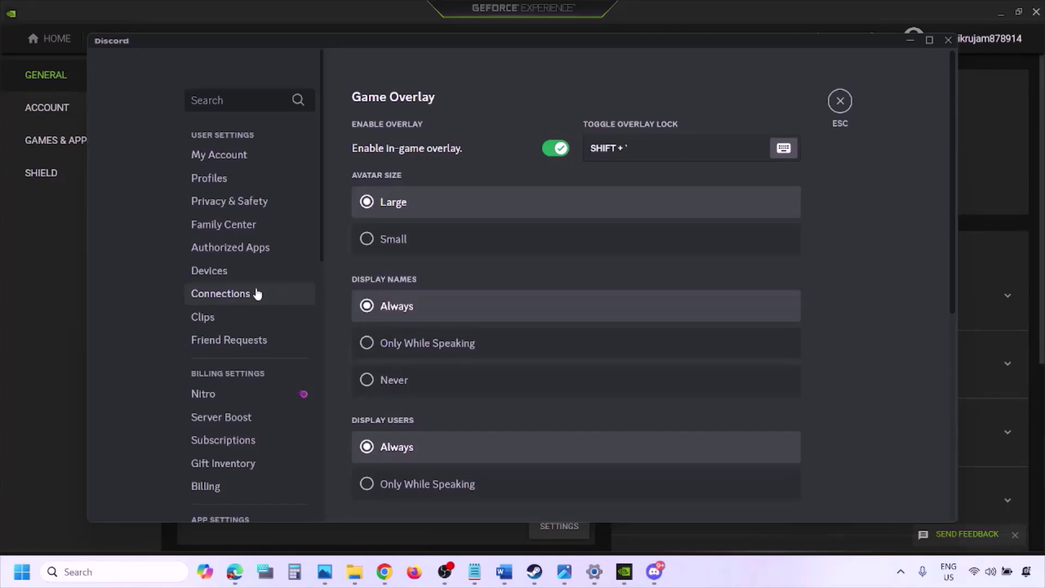
pyautogui.scroll(-10, 262, 294)
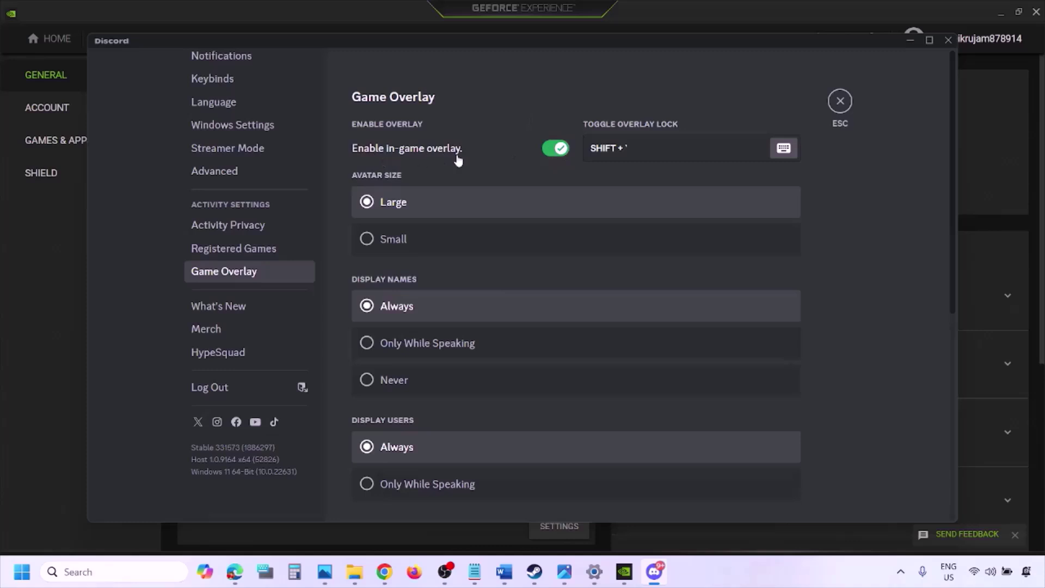
pyautogui.click(547, 151)
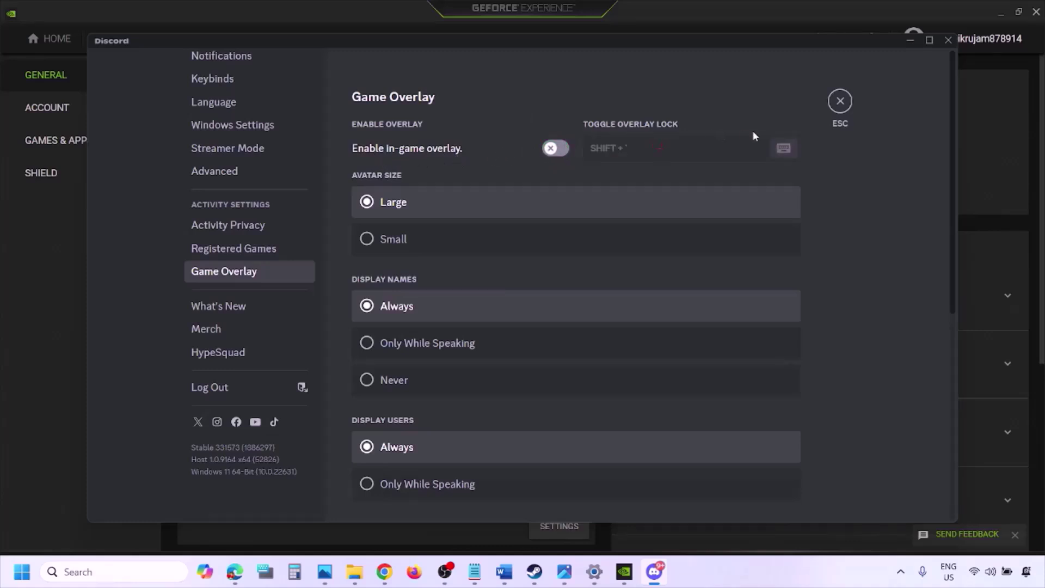
pyautogui.click(629, 575)
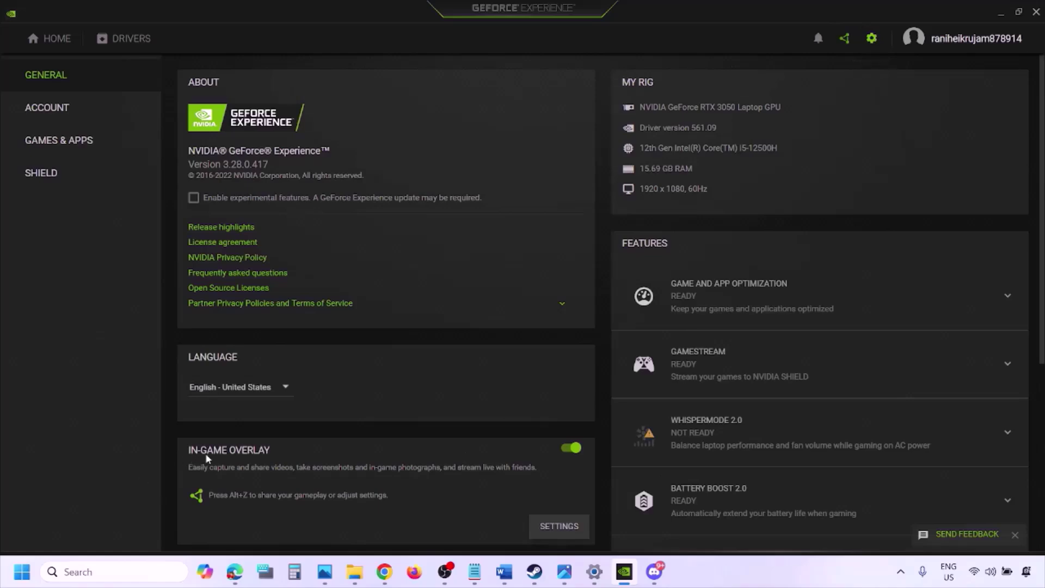
pyautogui.click(569, 452)
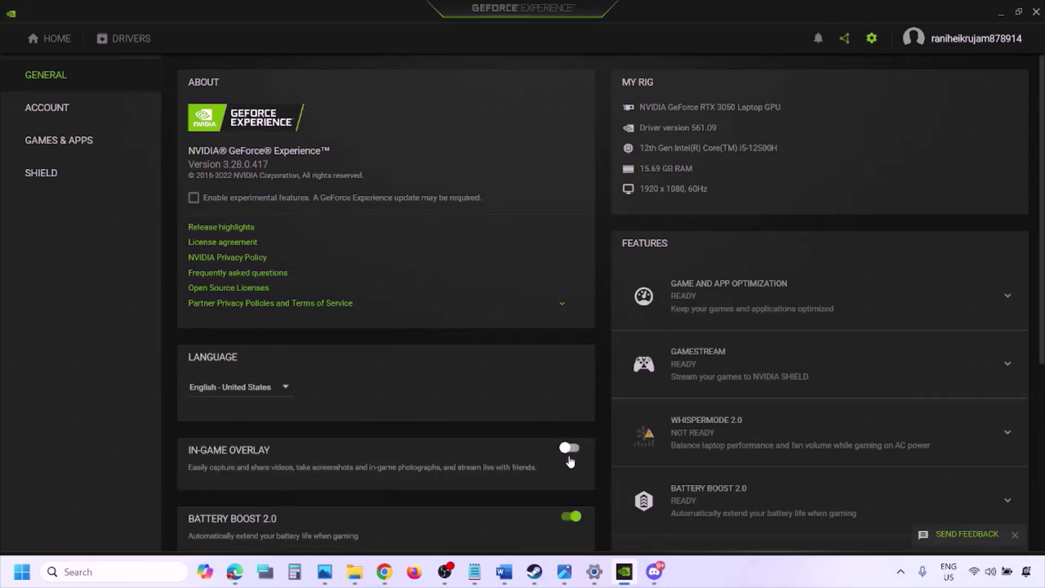
# - Return to the Word notes and highlight the step 9 instruction to close all the overlay apps
pyautogui.click(502, 580)
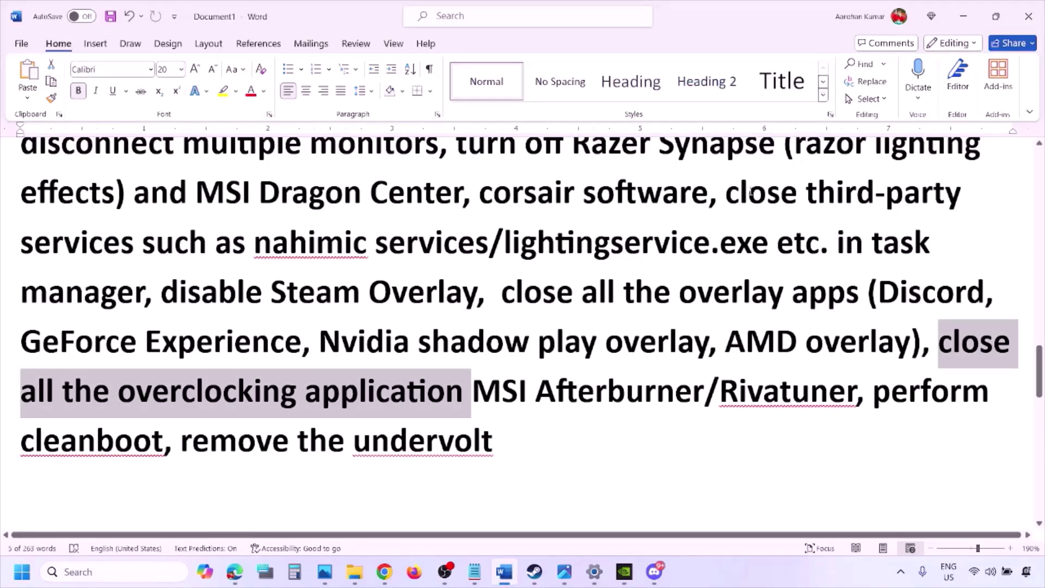
pyautogui.scroll(2, 750, 191)
pyautogui.scroll(-2, 526, 319)
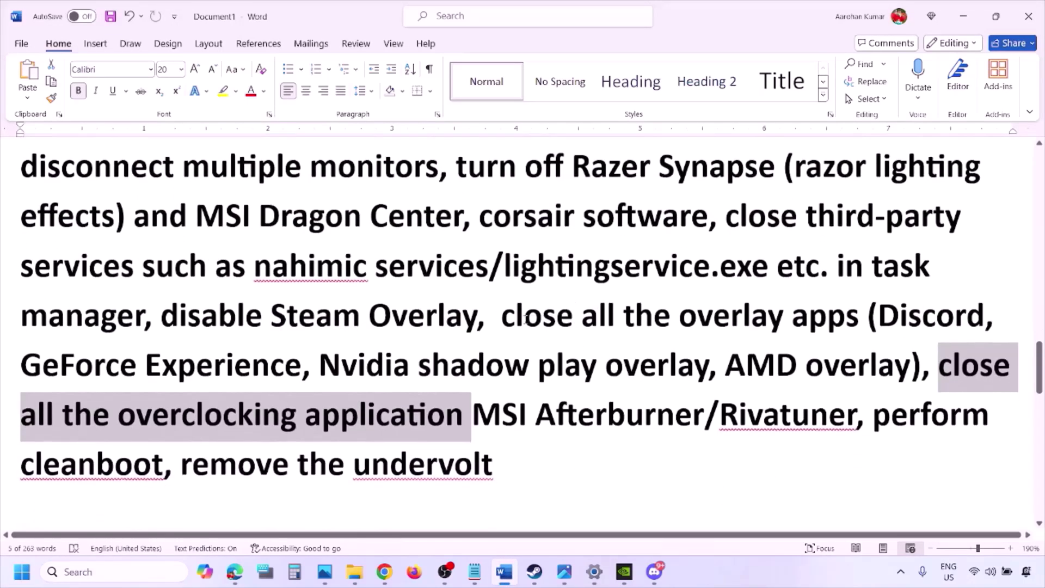
pyautogui.moveTo(516, 319); pyautogui.dragTo(817, 326)
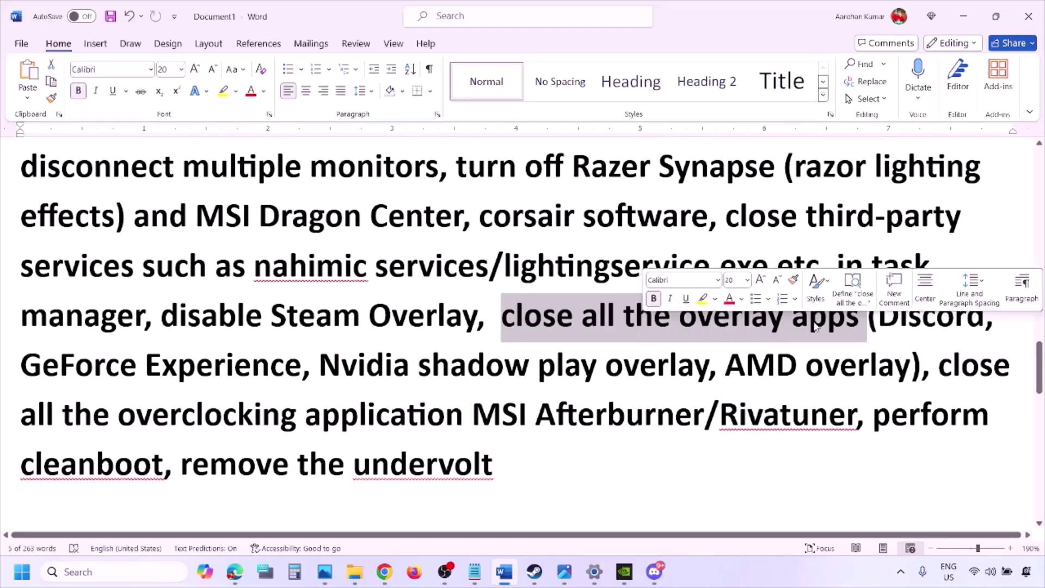
pyautogui.click(570, 326)
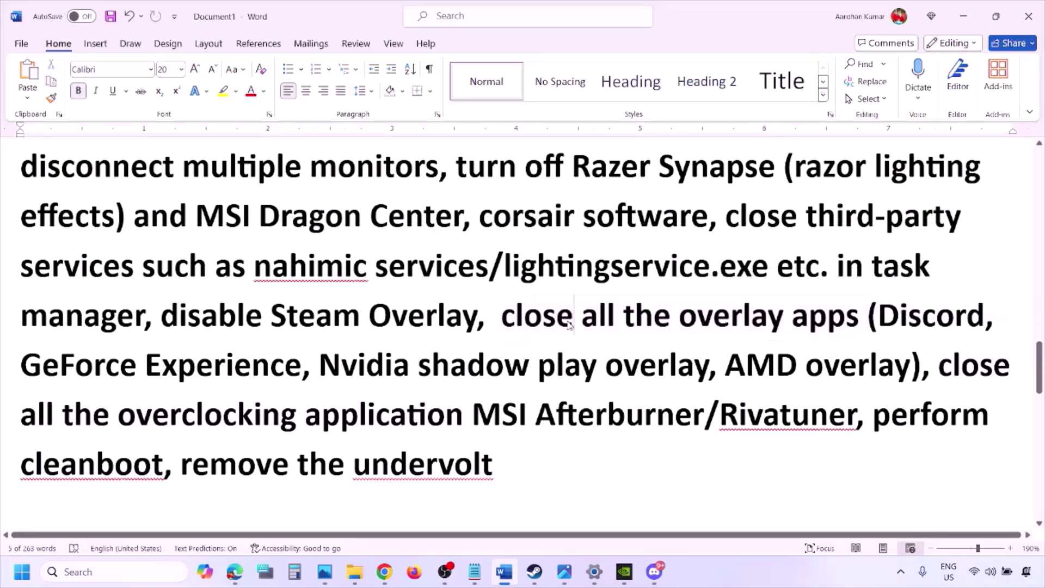
# - Highlight the instruction to close all the overlay apps, and quit Discord, the NVIDIA app and Logitech G HUB running in the background
pyautogui.moveTo(505, 318); pyautogui.dragTo(867, 325)
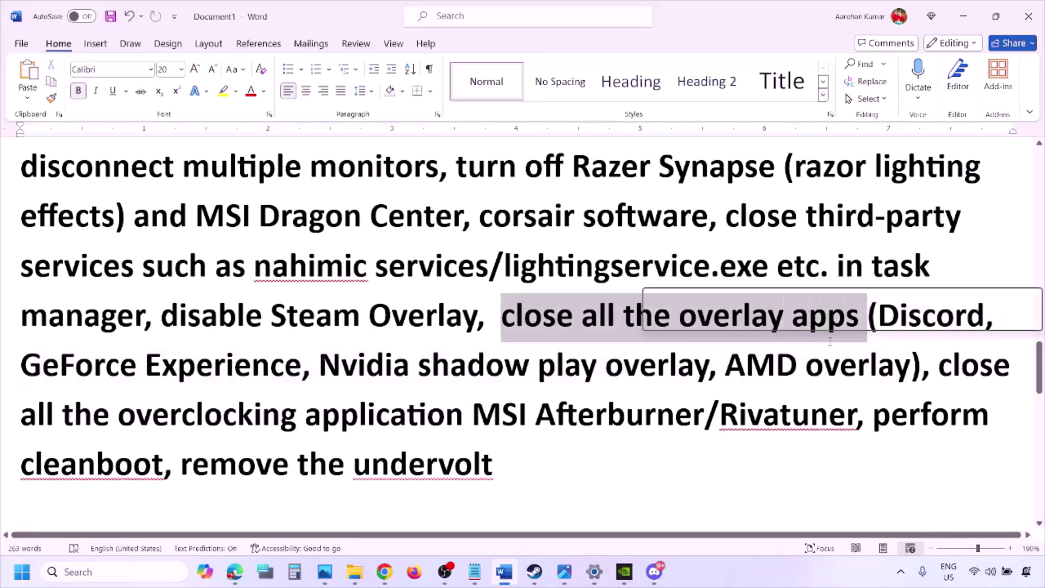
pyautogui.click(903, 579)
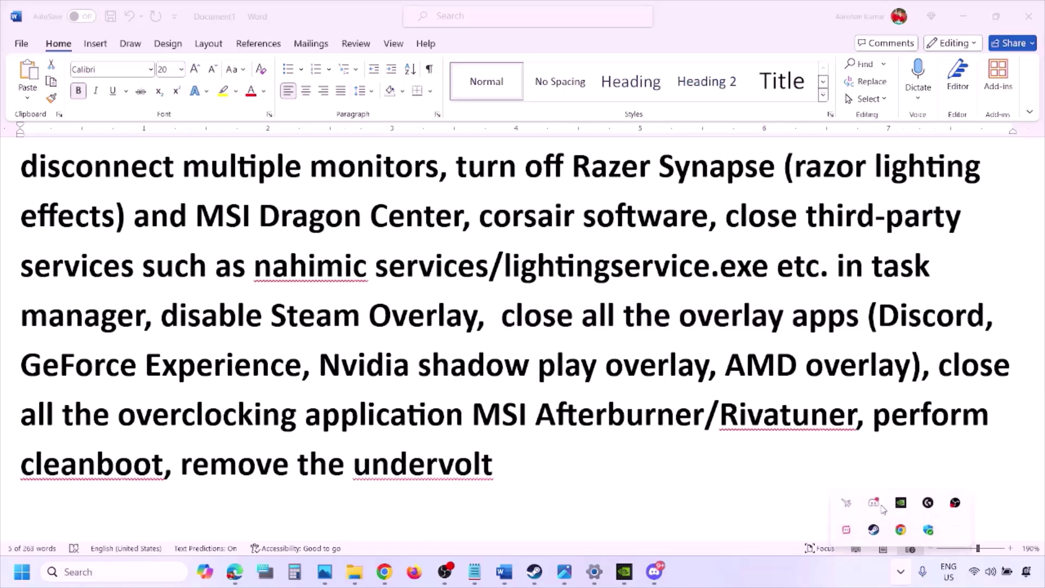
pyautogui.rightClick(875, 507)
pyautogui.click(927, 492)
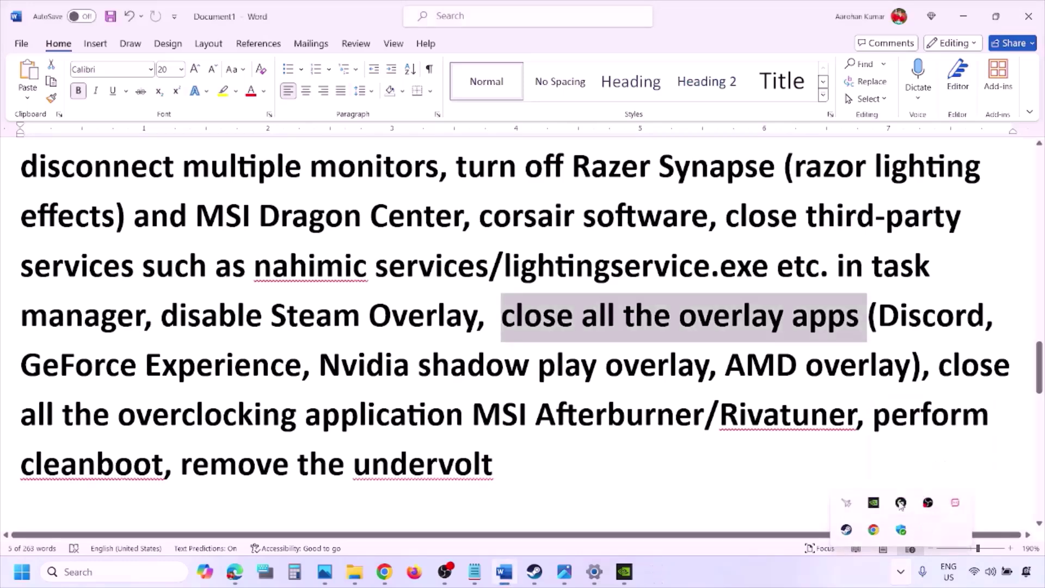
pyautogui.rightClick(873, 504)
pyautogui.click(904, 501)
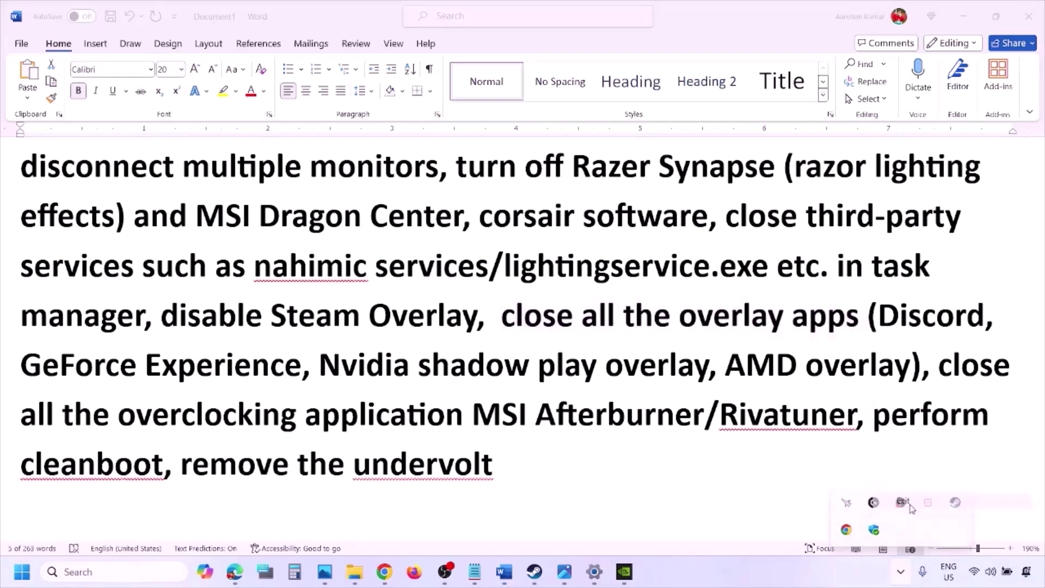
pyautogui.rightClick(874, 507)
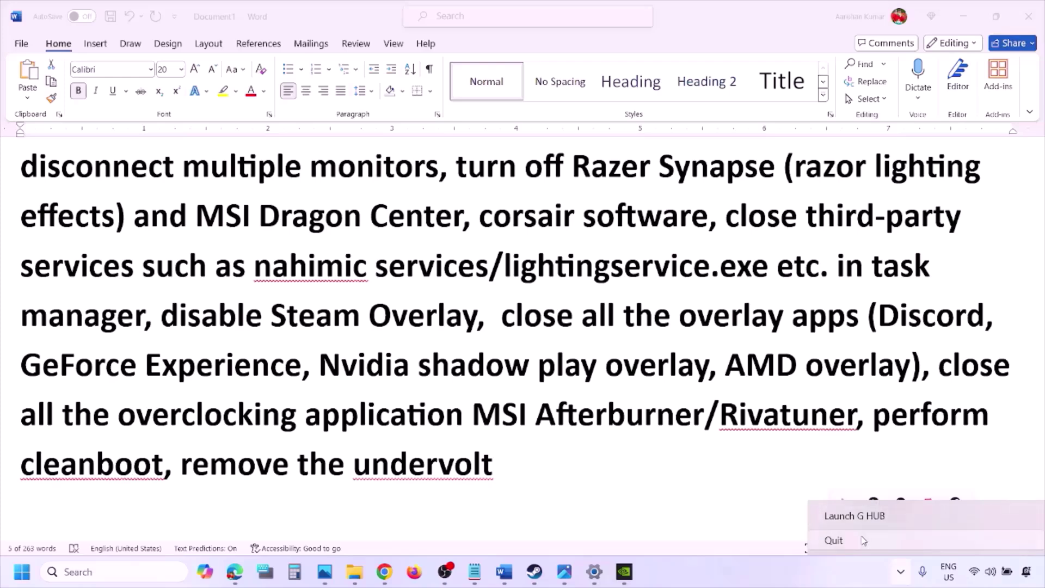
pyautogui.click(893, 539)
# - Highlight "close all the overlay apps" again and quit the background app with the pink icon
pyautogui.moveTo(502, 315); pyautogui.dragTo(866, 317)
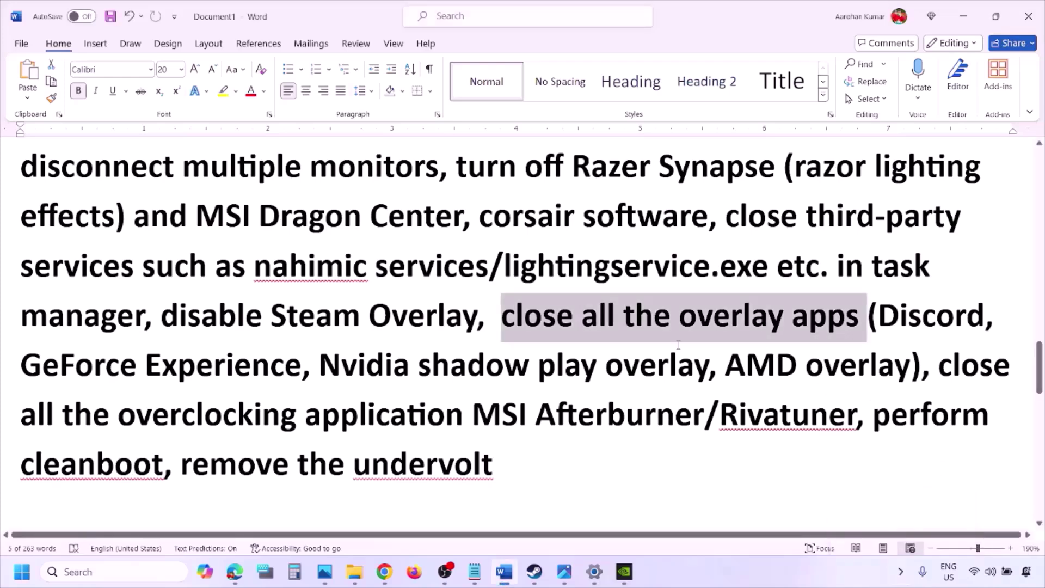
pyautogui.click(901, 572)
pyautogui.rightClick(901, 507)
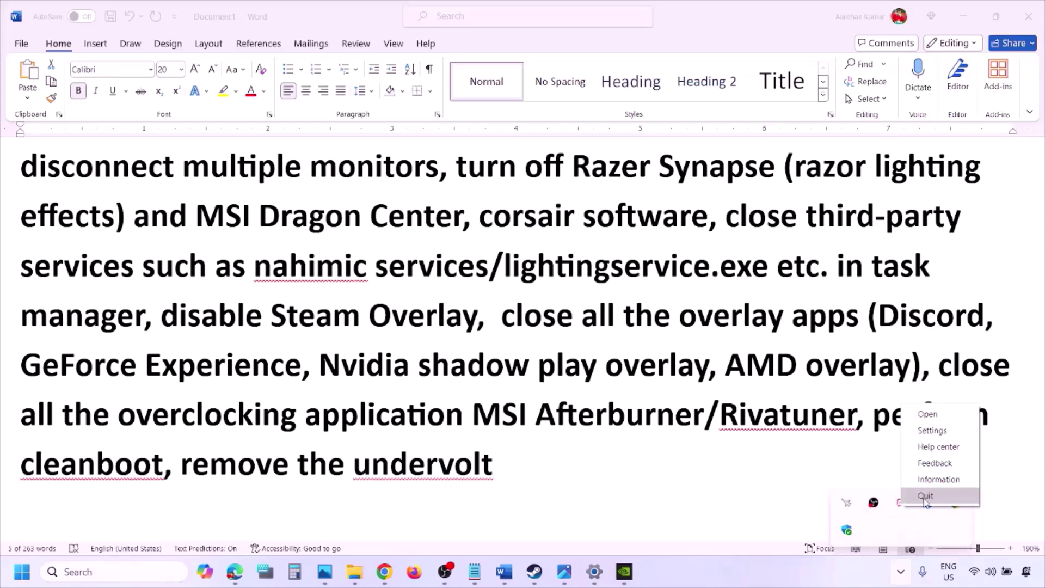
pyautogui.click(926, 497)
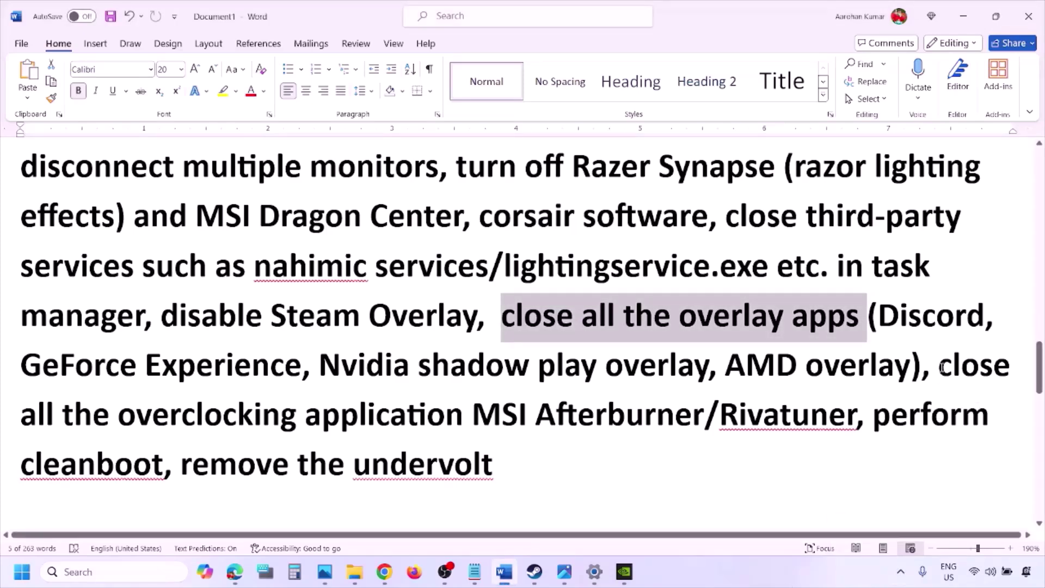
# - Highlight the instruction to close all overclocking applications, and close MSI Afterburner running in the background
pyautogui.moveTo(942, 368); pyautogui.dragTo(502, 417)
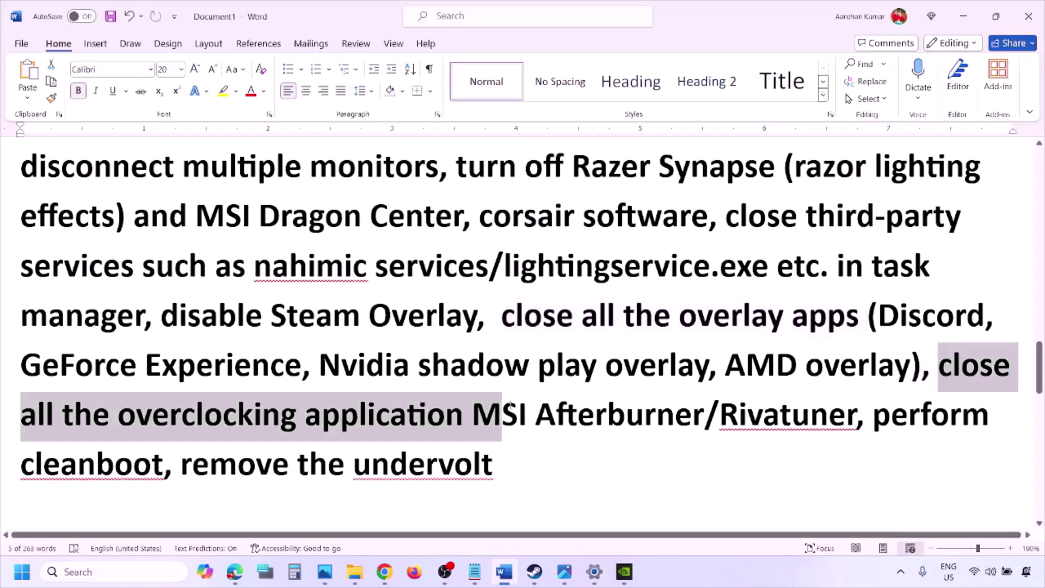
pyautogui.click(902, 573)
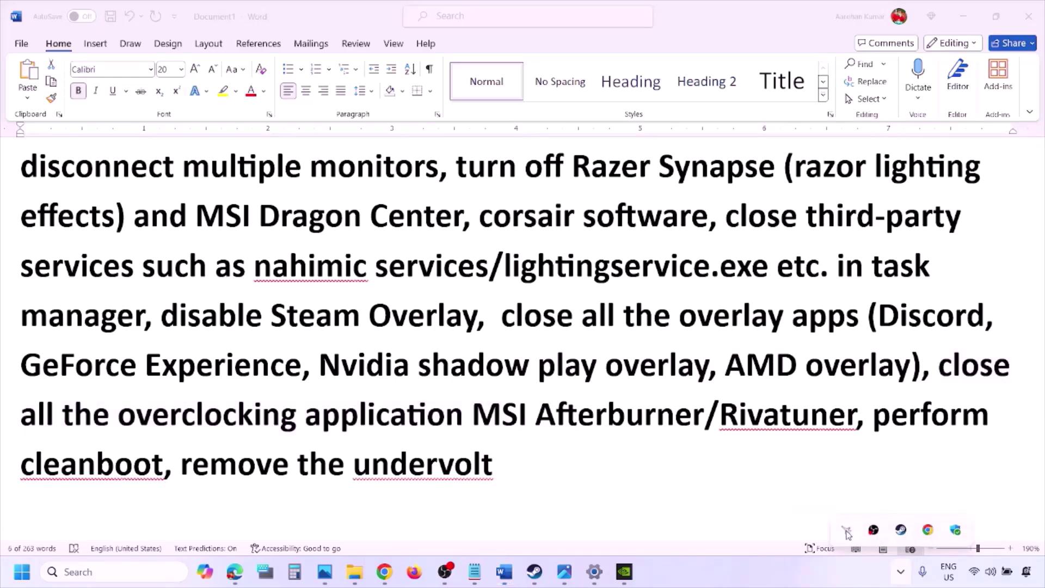
pyautogui.rightClick(844, 533)
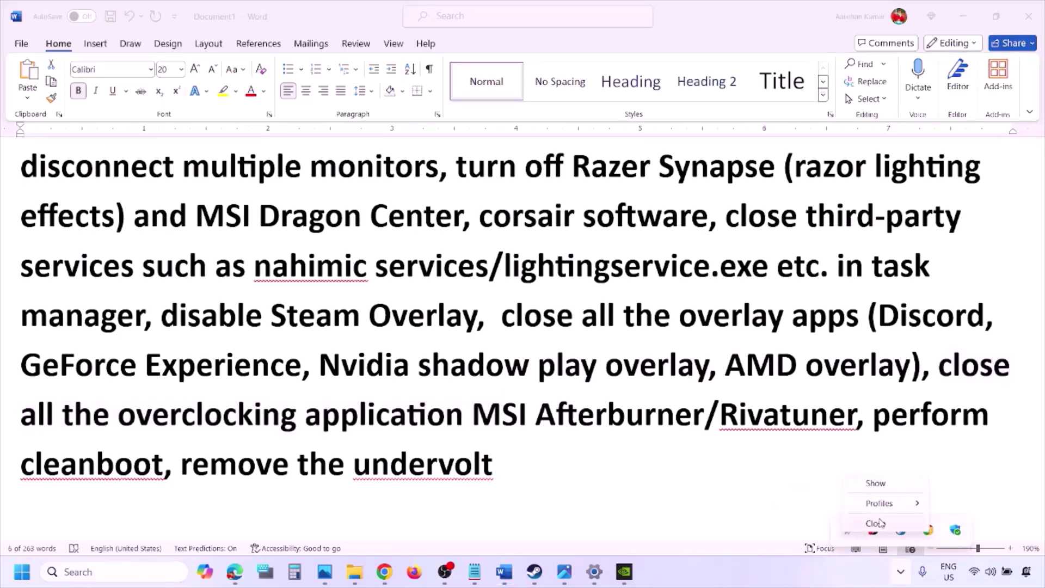
pyautogui.click(877, 524)
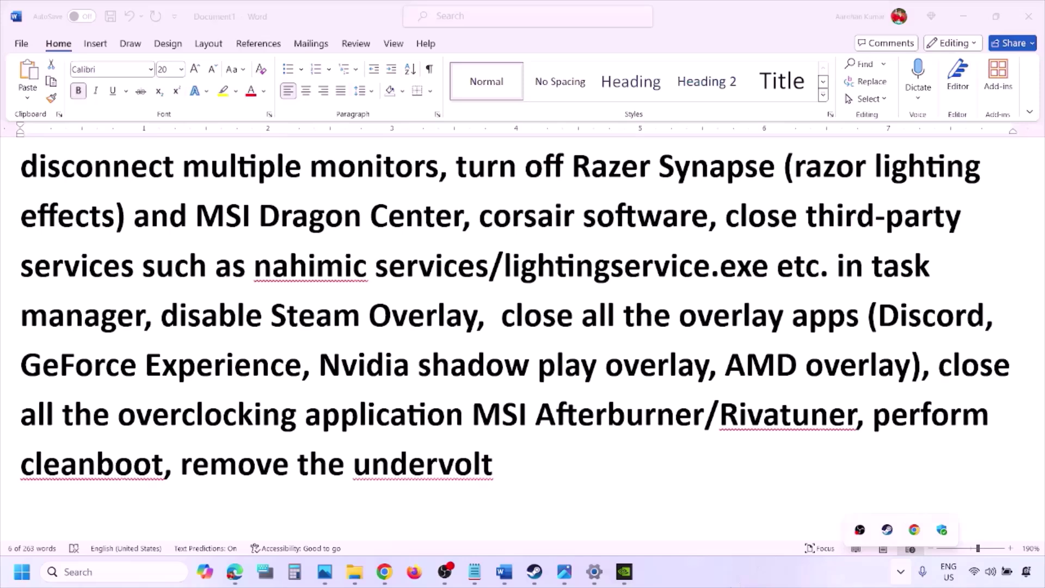
# - Highlight the clean boot instruction in the Word notes, and search Windows for "system" to open System Configuration
pyautogui.click(504, 572)
pyautogui.moveTo(721, 414); pyautogui.dragTo(962, 416)
pyautogui.click(69, 569)
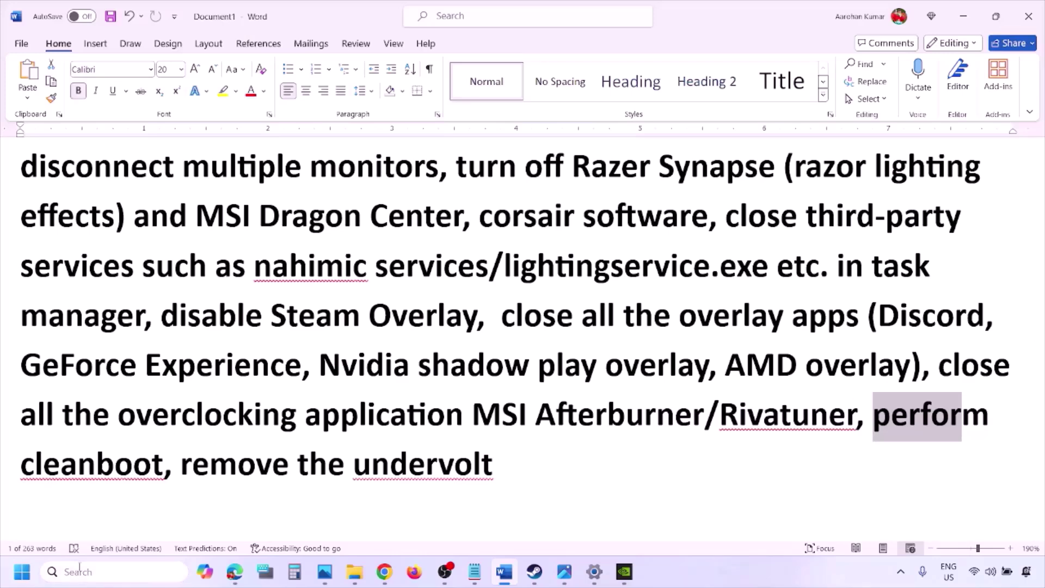
pyautogui.write('ystem')
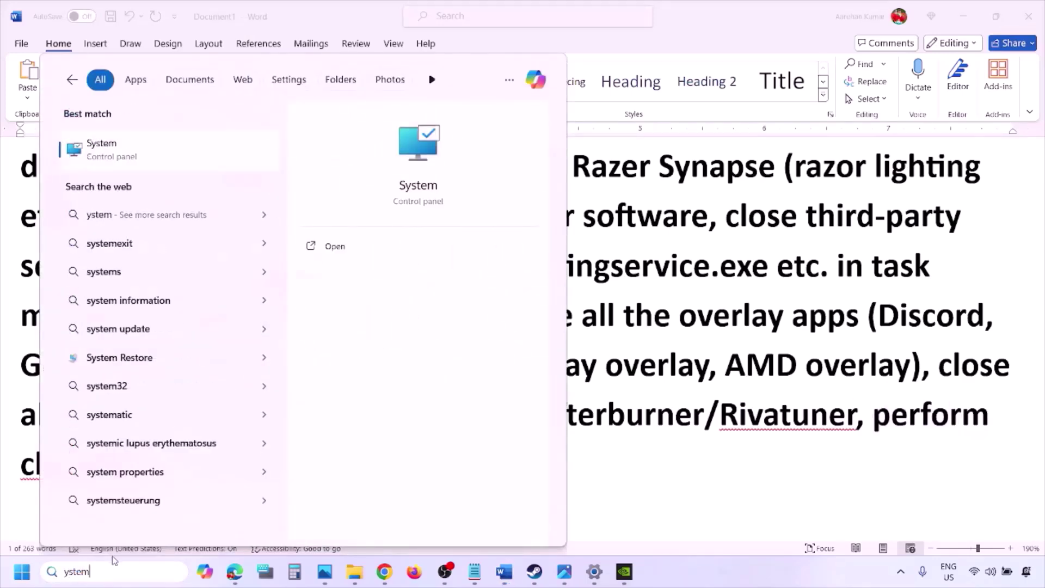
pyautogui.press('Home')
pyautogui.write('s')
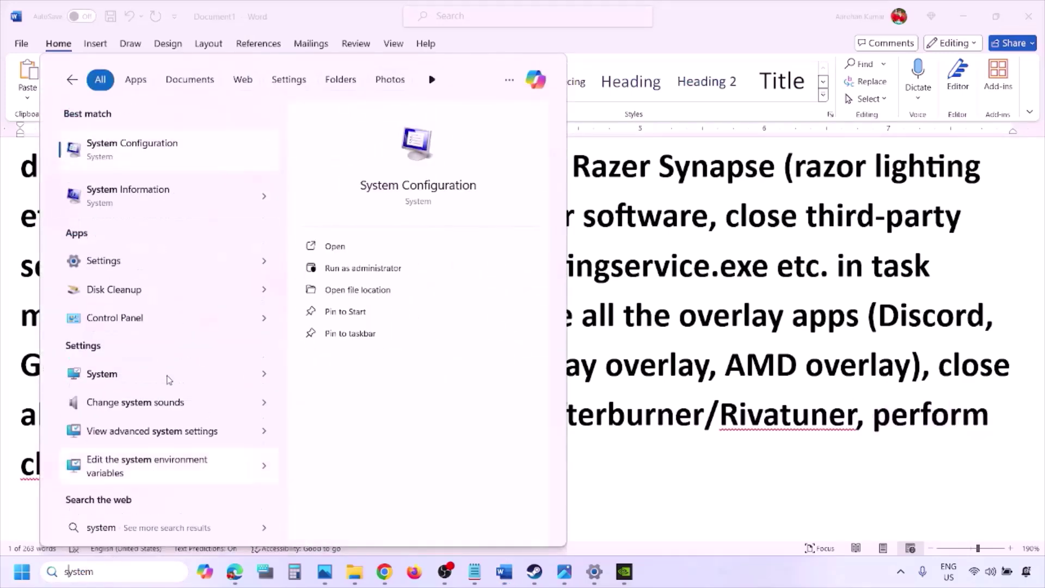
pyautogui.click(164, 155)
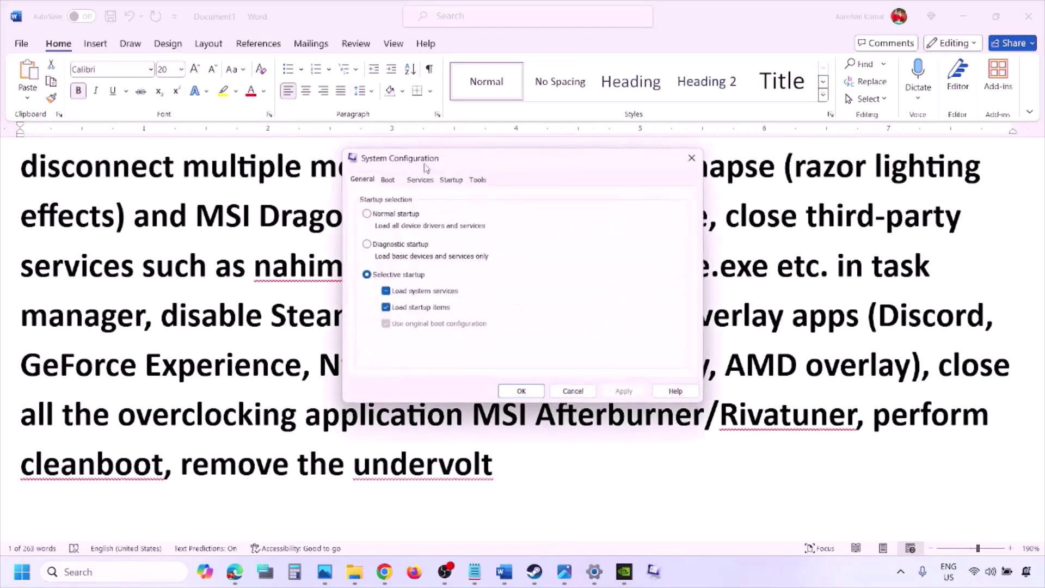
# - Hide all Microsoft services in System Configuration's service list and accept the configuration
pyautogui.click(427, 180)
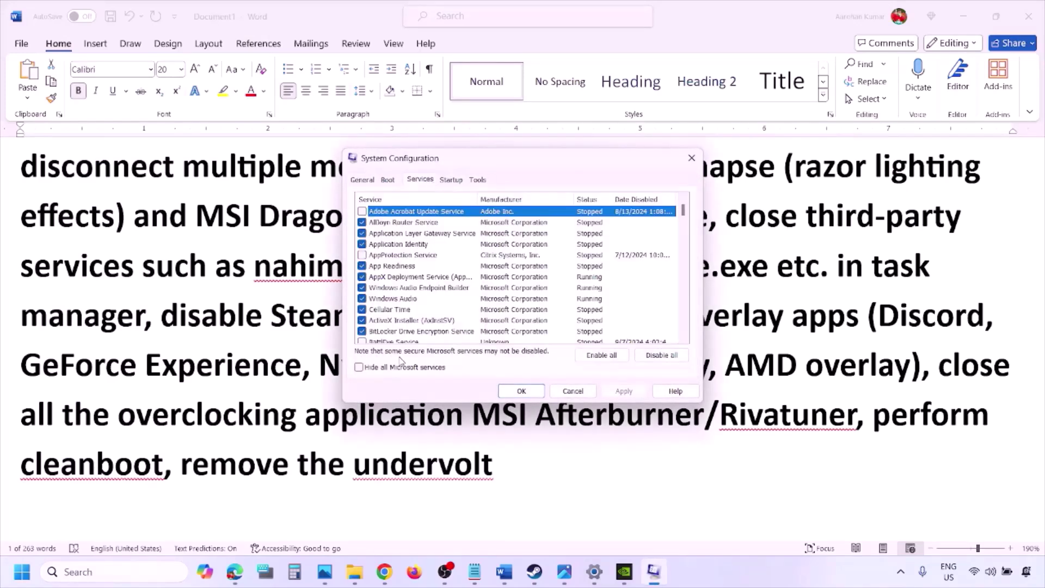
pyautogui.click(359, 367)
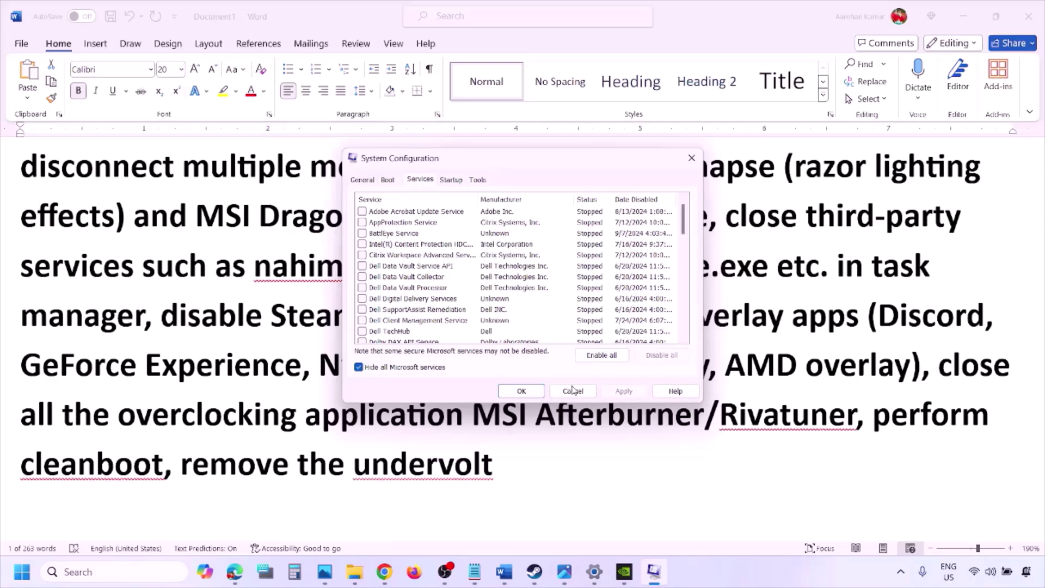
pyautogui.click(532, 391)
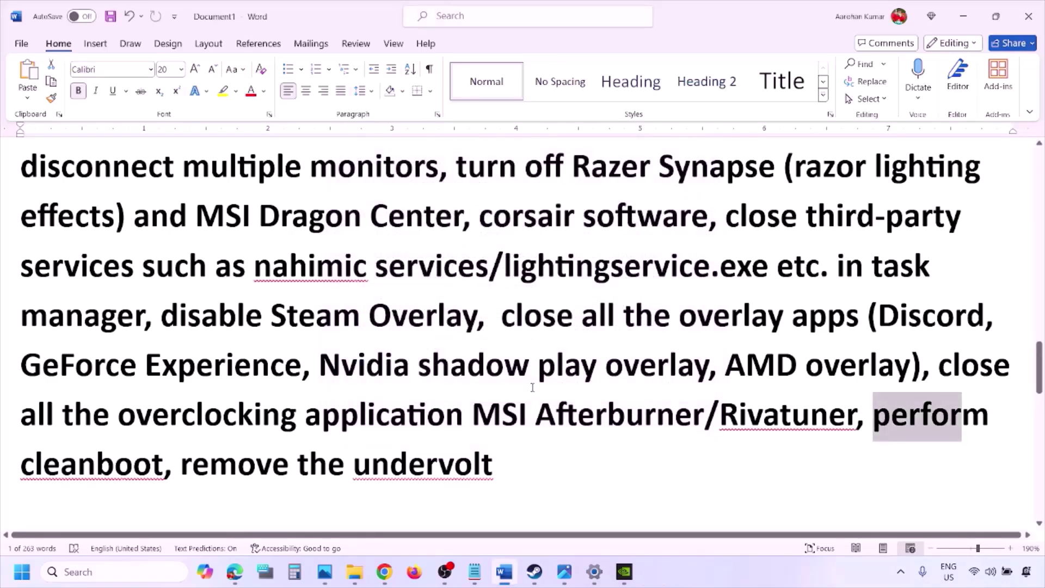